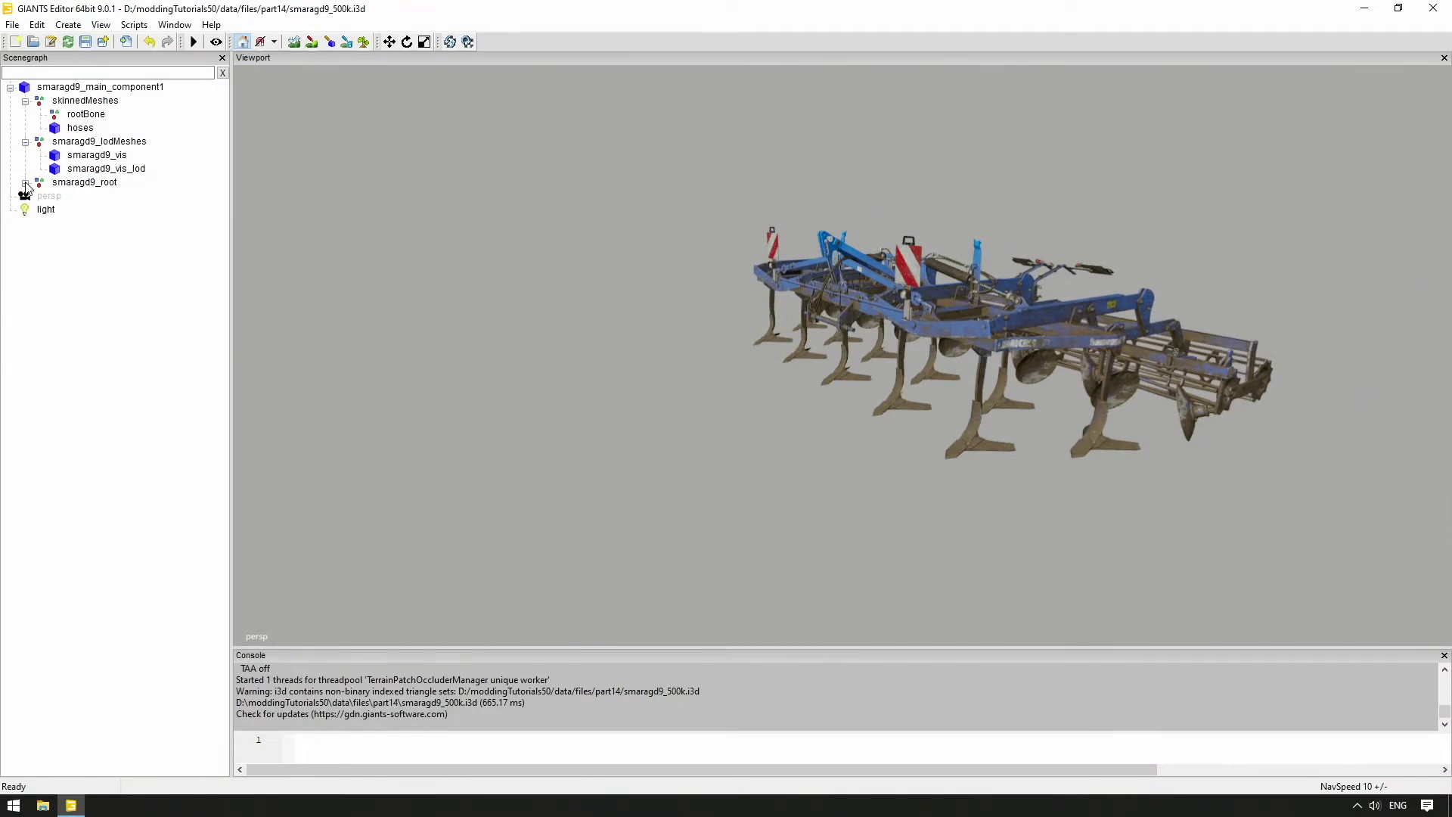
Reveal armLeft under smaragd9_root > movingParts, then highlight the node value on XML line 343
left_click(25, 183)
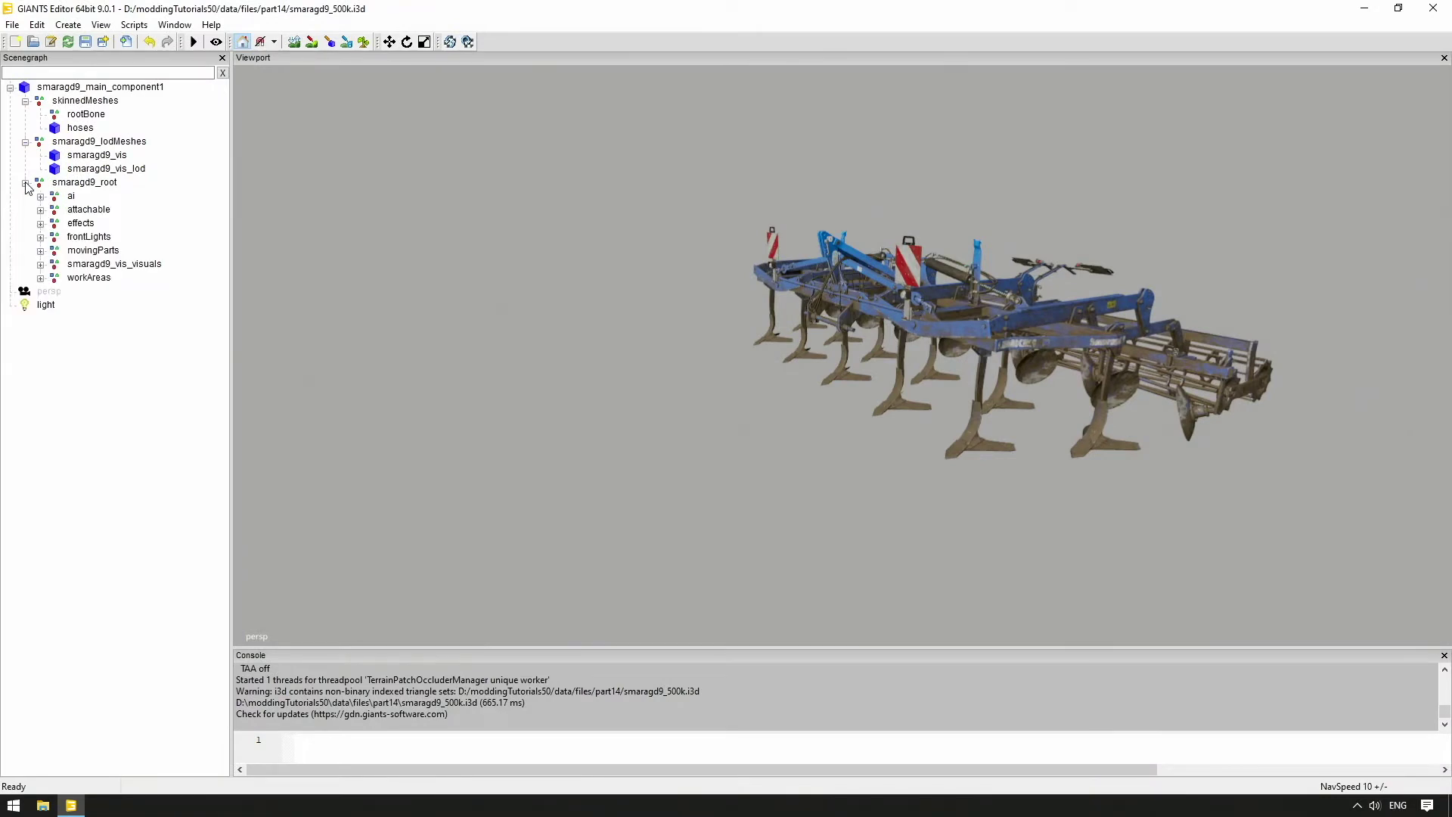
left_click(40, 251)
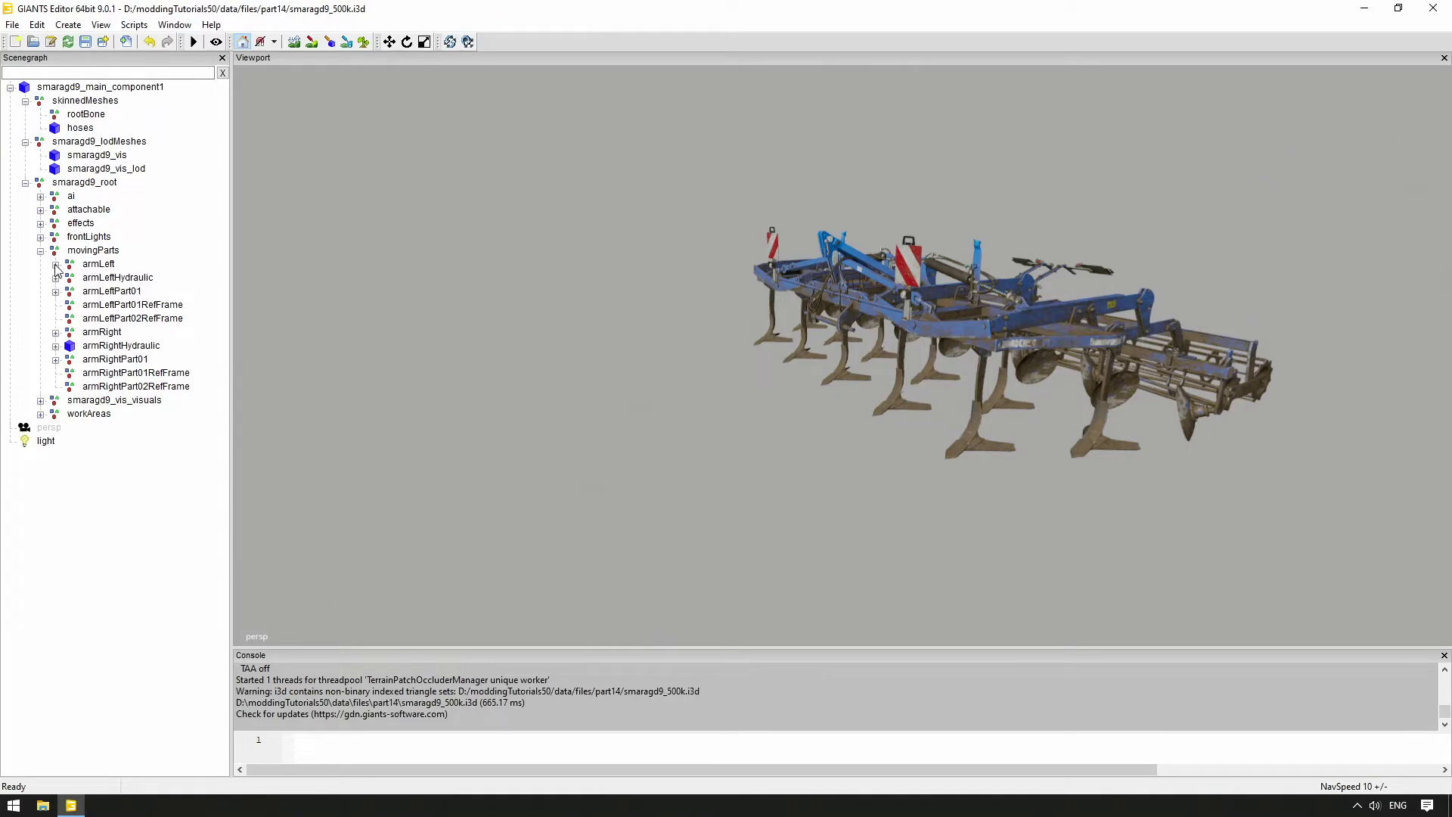
left_click(56, 266)
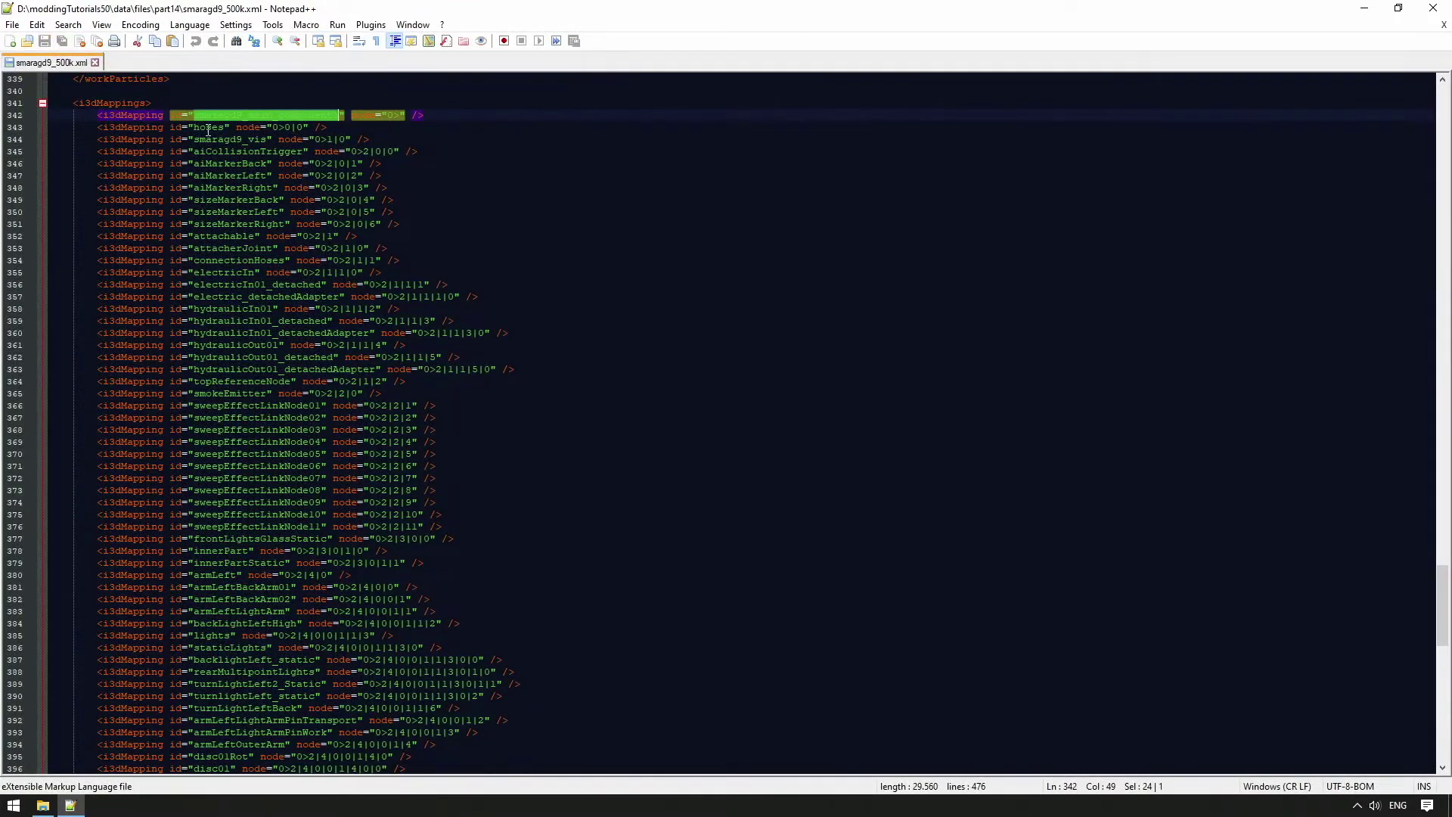
left_click(219, 133)
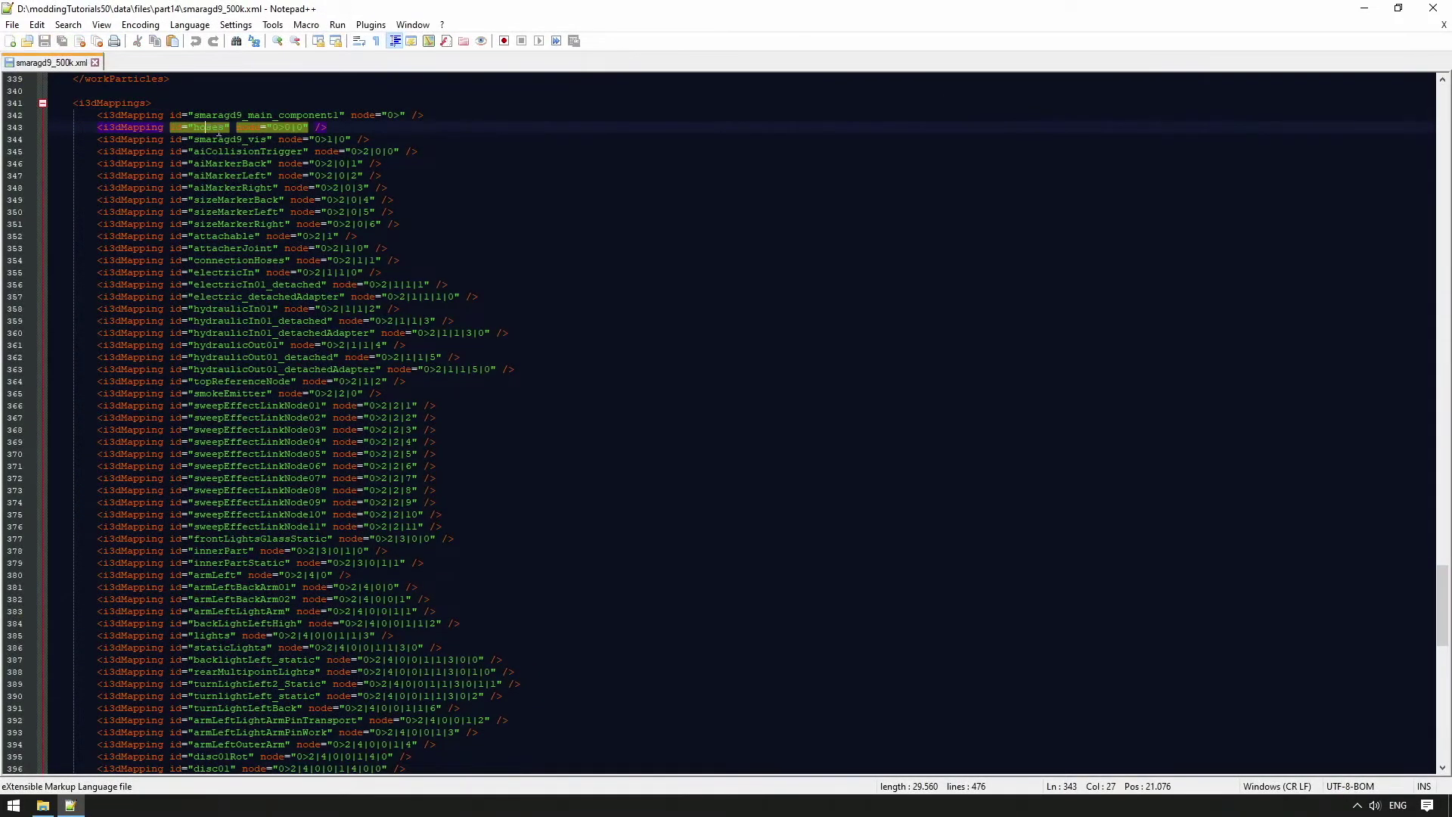
left_click_drag(273, 128, 306, 130)
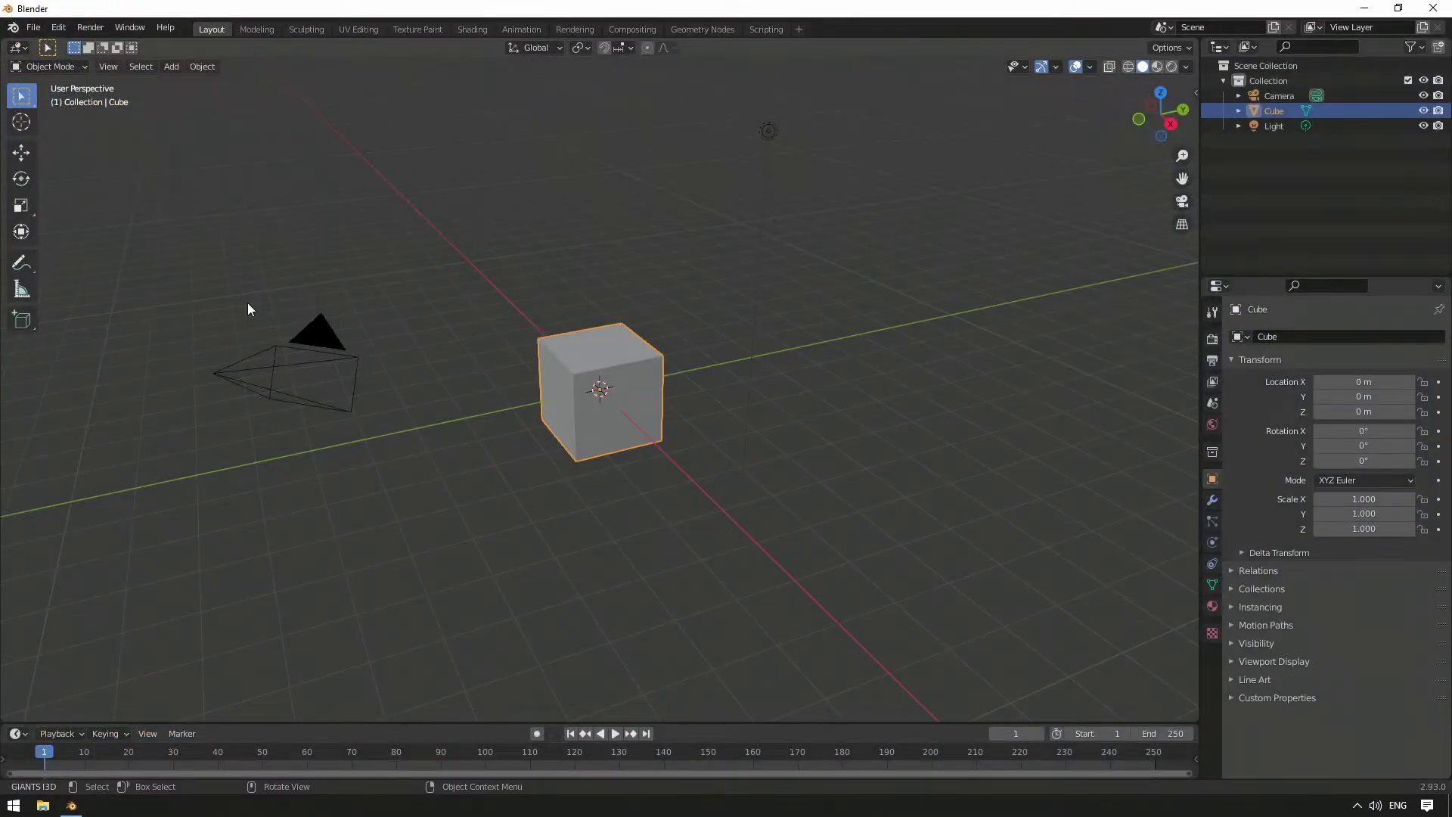
Add the camera and light to the cube selection and delete all three objects
key("shift")
left_click(326, 362, "shift")
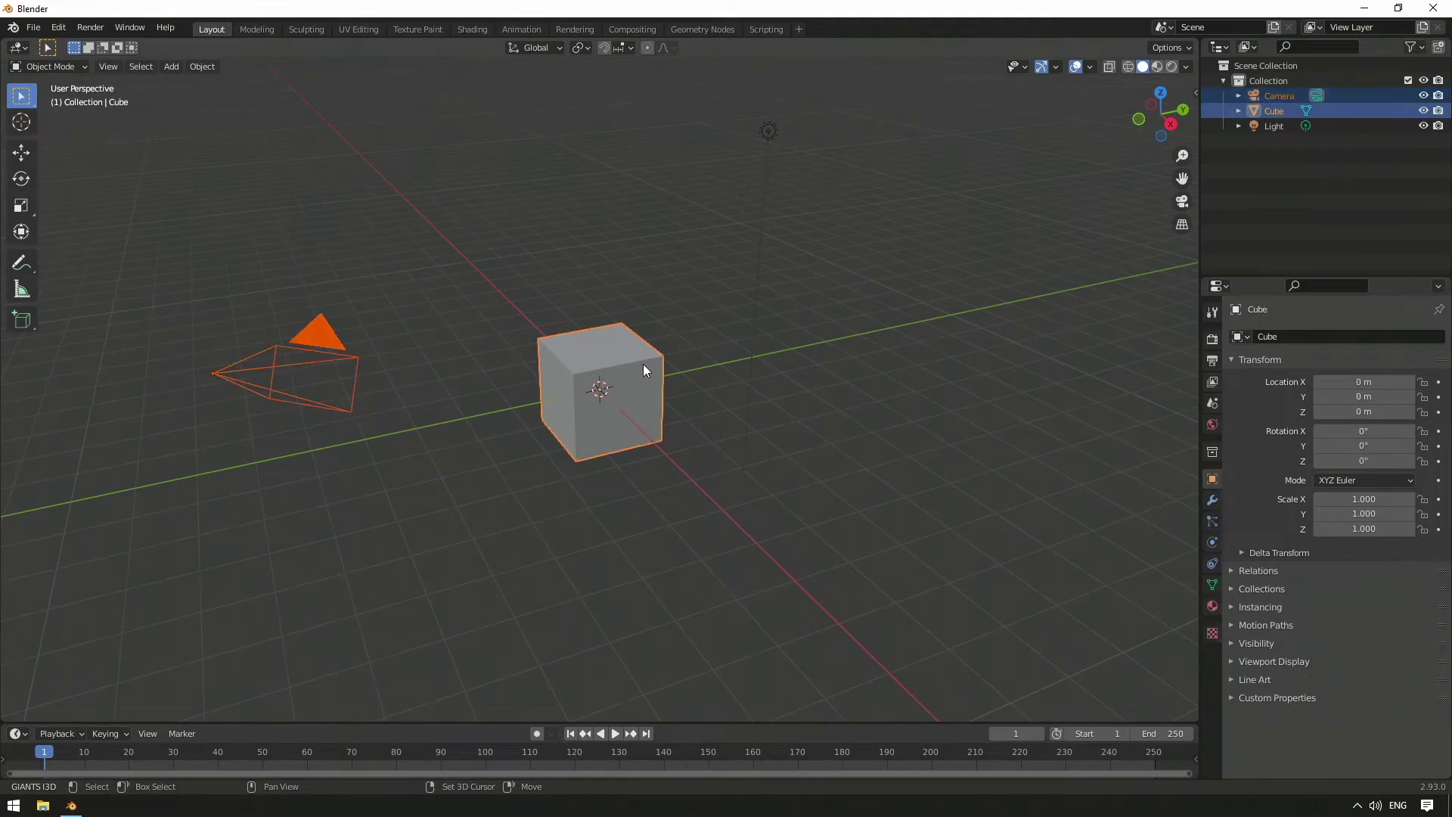
left_click(771, 142, "shift")
key("Delete")
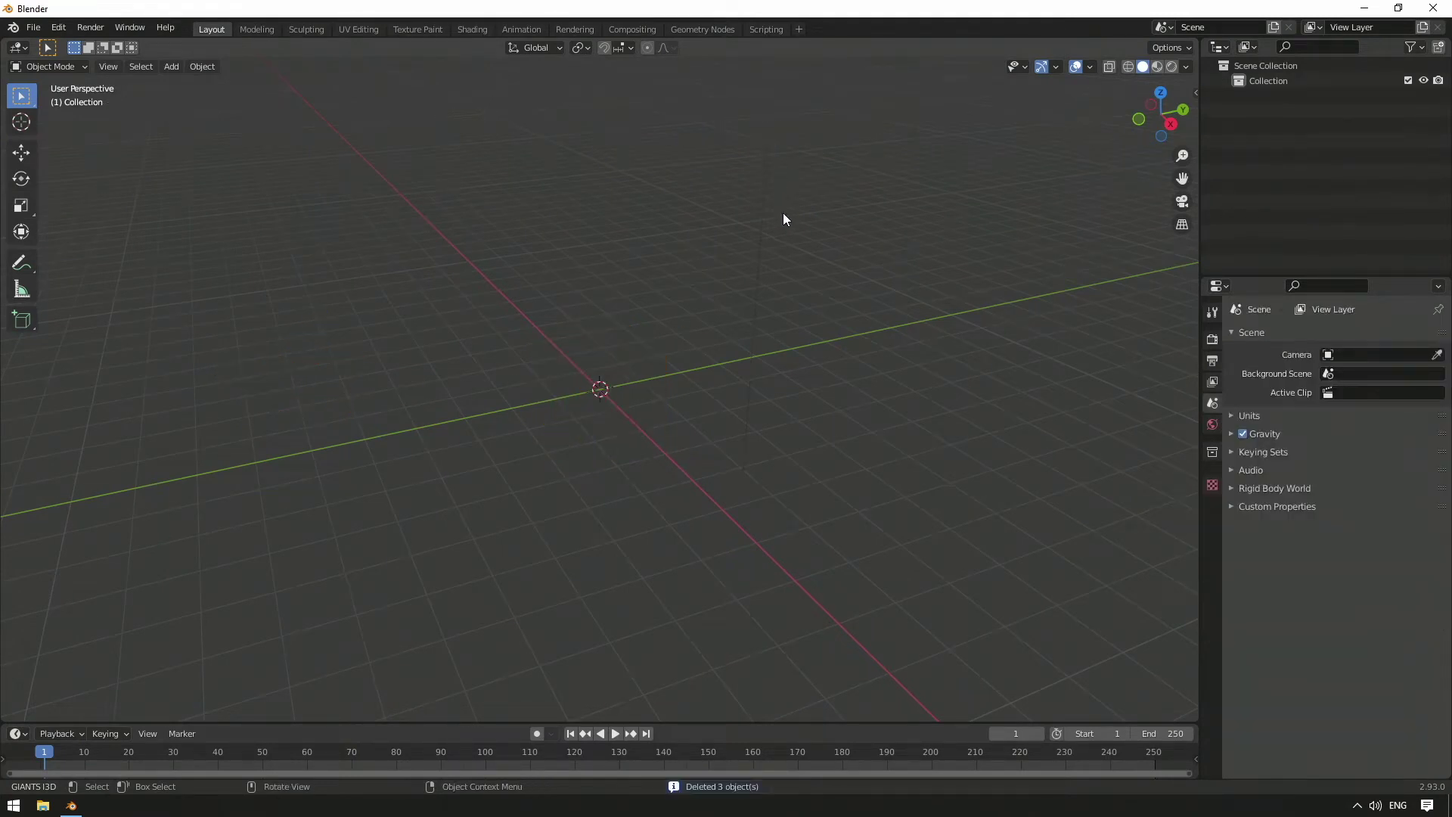
Move the 3D cursor, reset it to the world origin with Shift+C, and check outliner filters
left_click(22, 124)
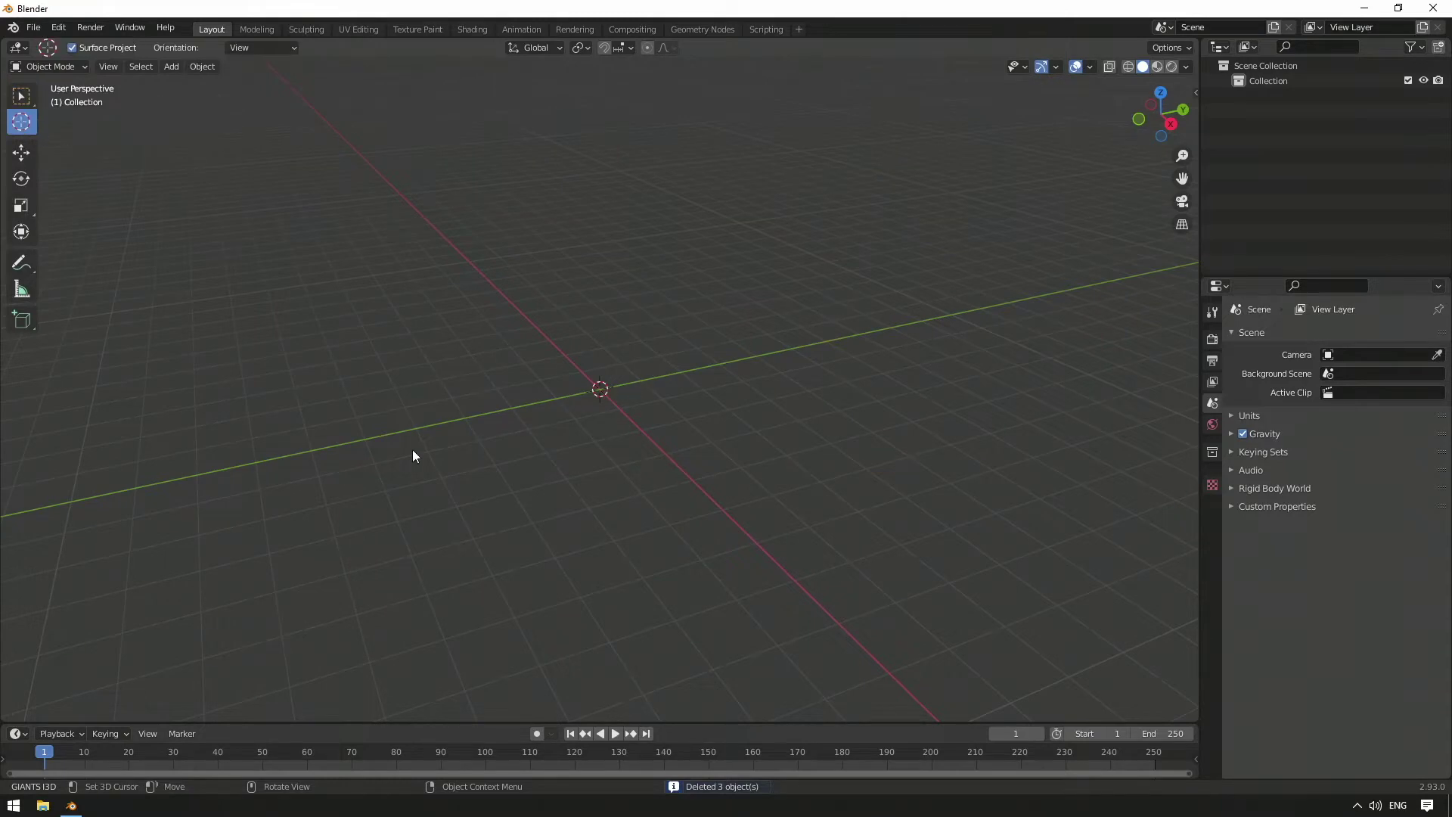
mouse_move(413, 453)
left_mouse_down()
mouse_move(406, 315)
mouse_move(525, 525)
mouse_move(419, 539)
mouse_move(625, 583)
mouse_move(415, 376)
mouse_move(400, 460)
left_mouse_up()
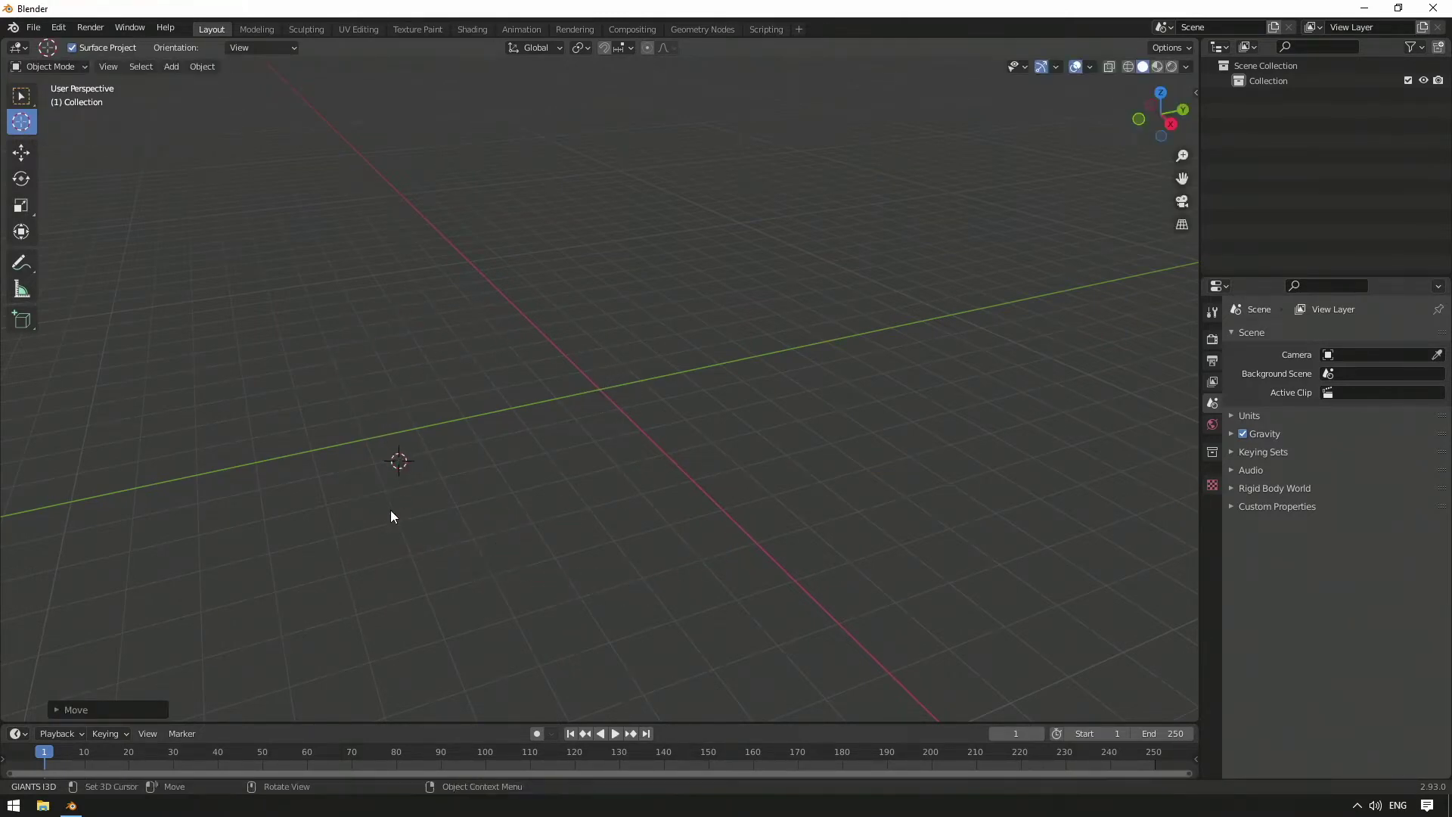
key("shift+c")
middle_click_drag(376, 558, 461, 495)
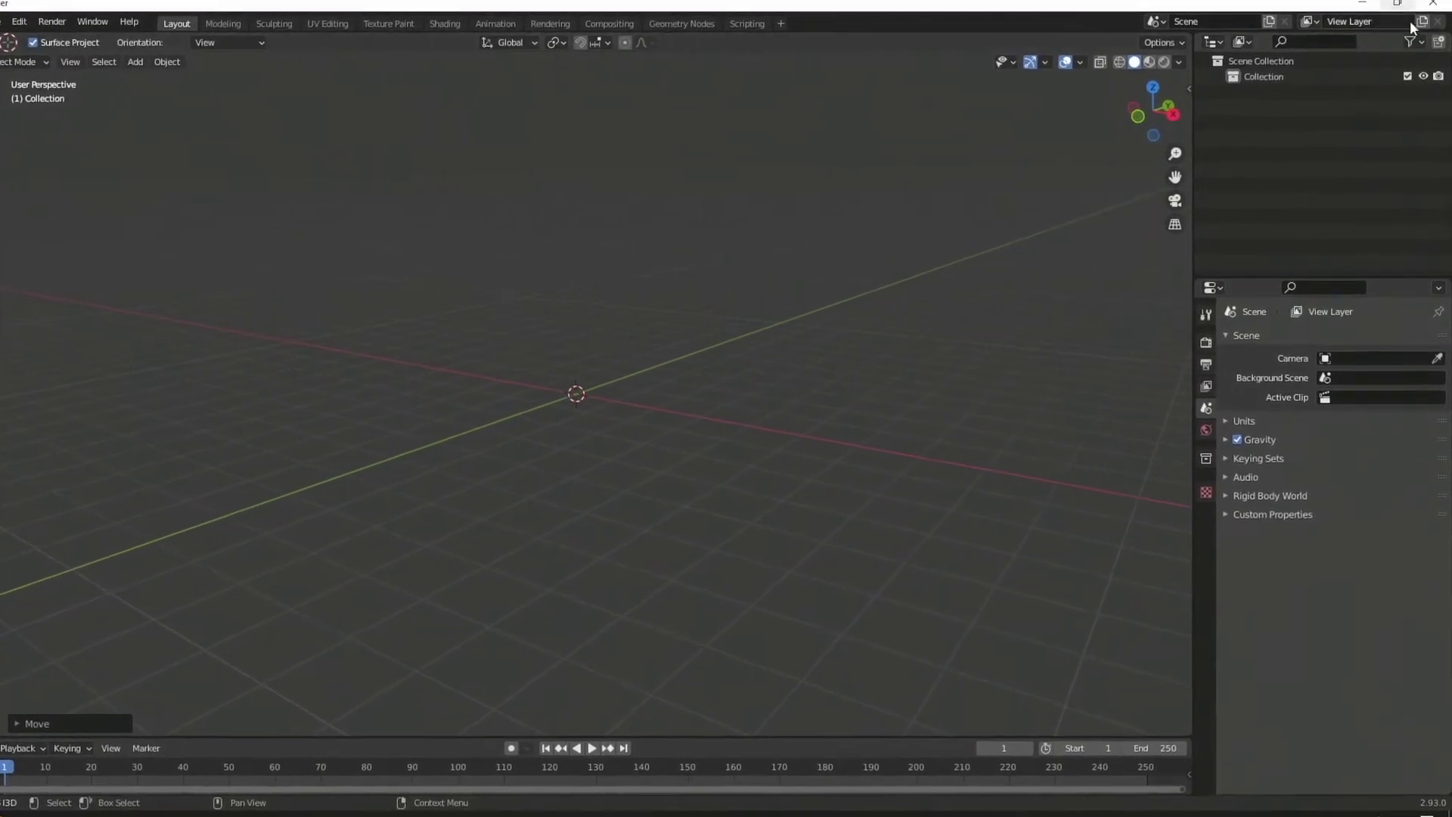
left_click(1421, 45)
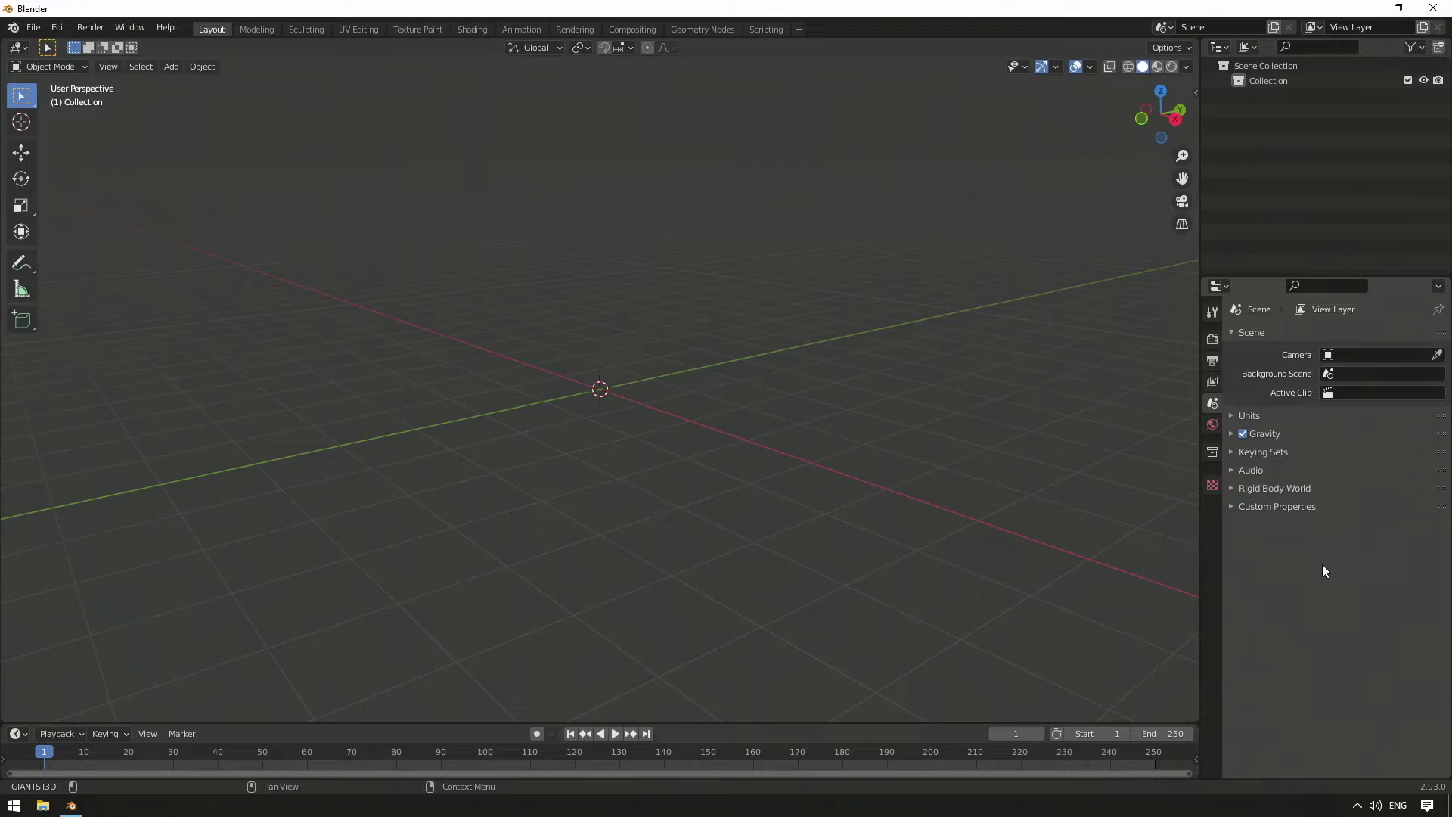
Add a cube mesh and adjust its size in the creation settings
left_click(190, 69)
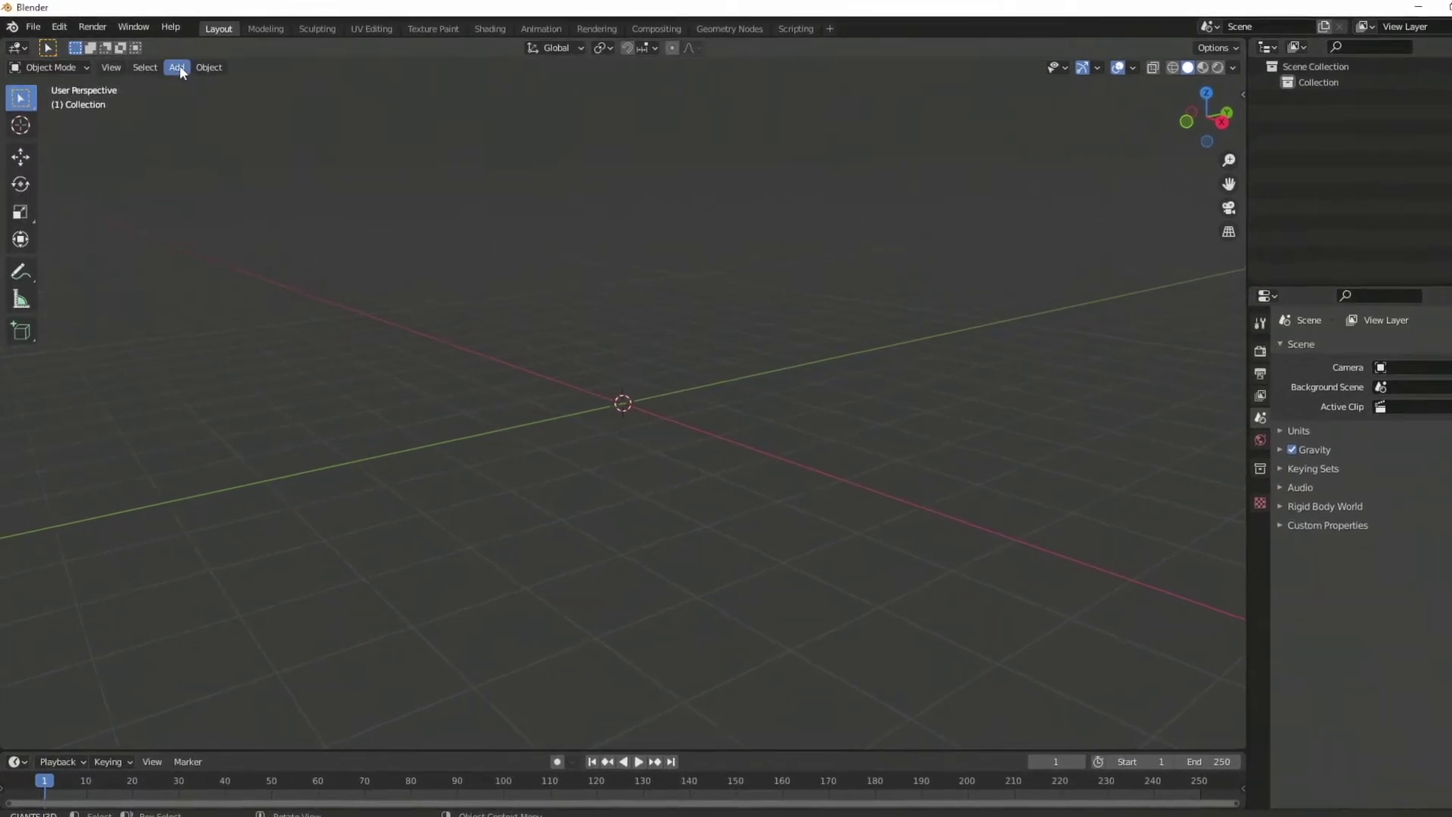
left_click(174, 67)
mouse_move(184, 86)
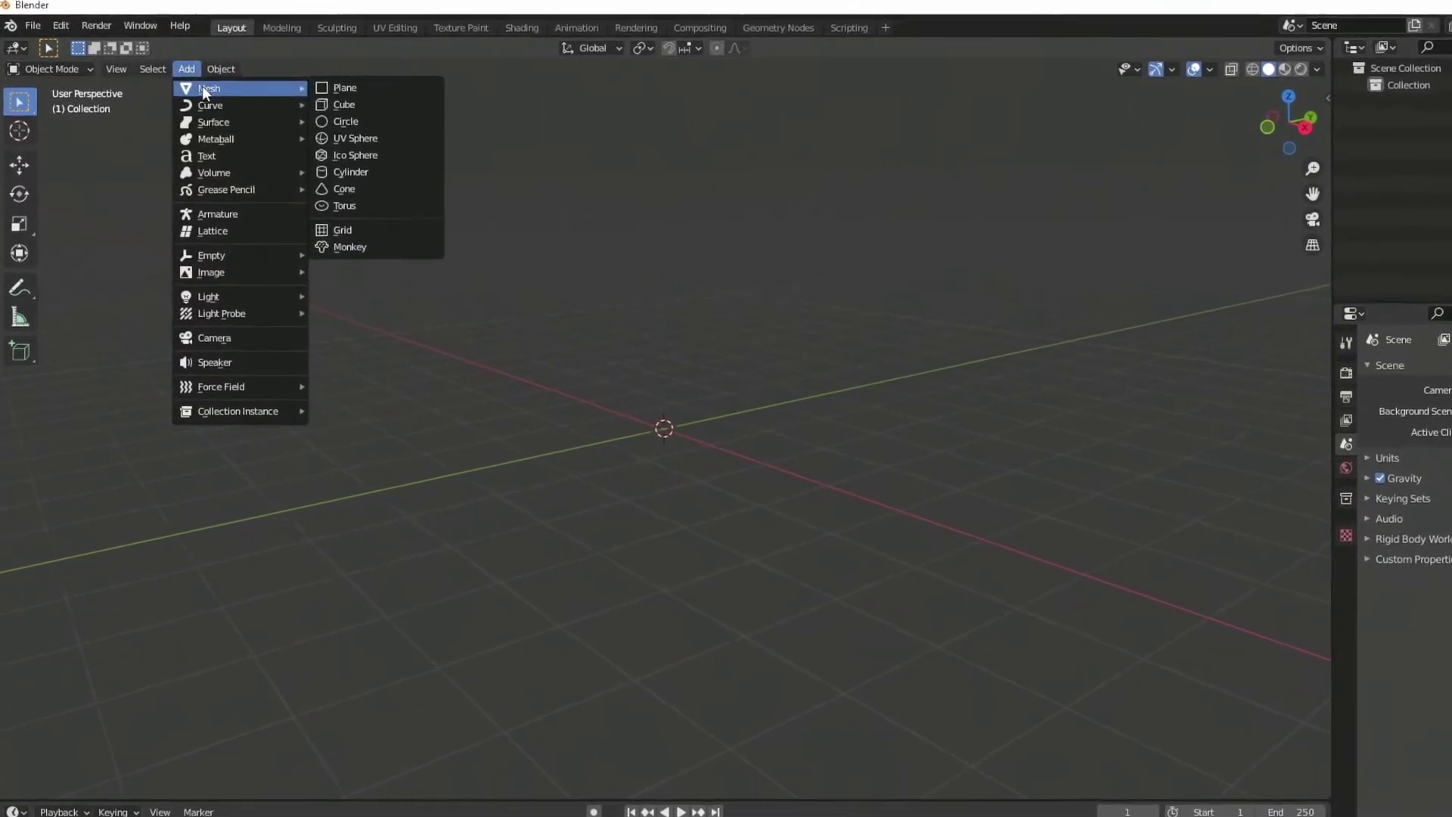
left_click(401, 107)
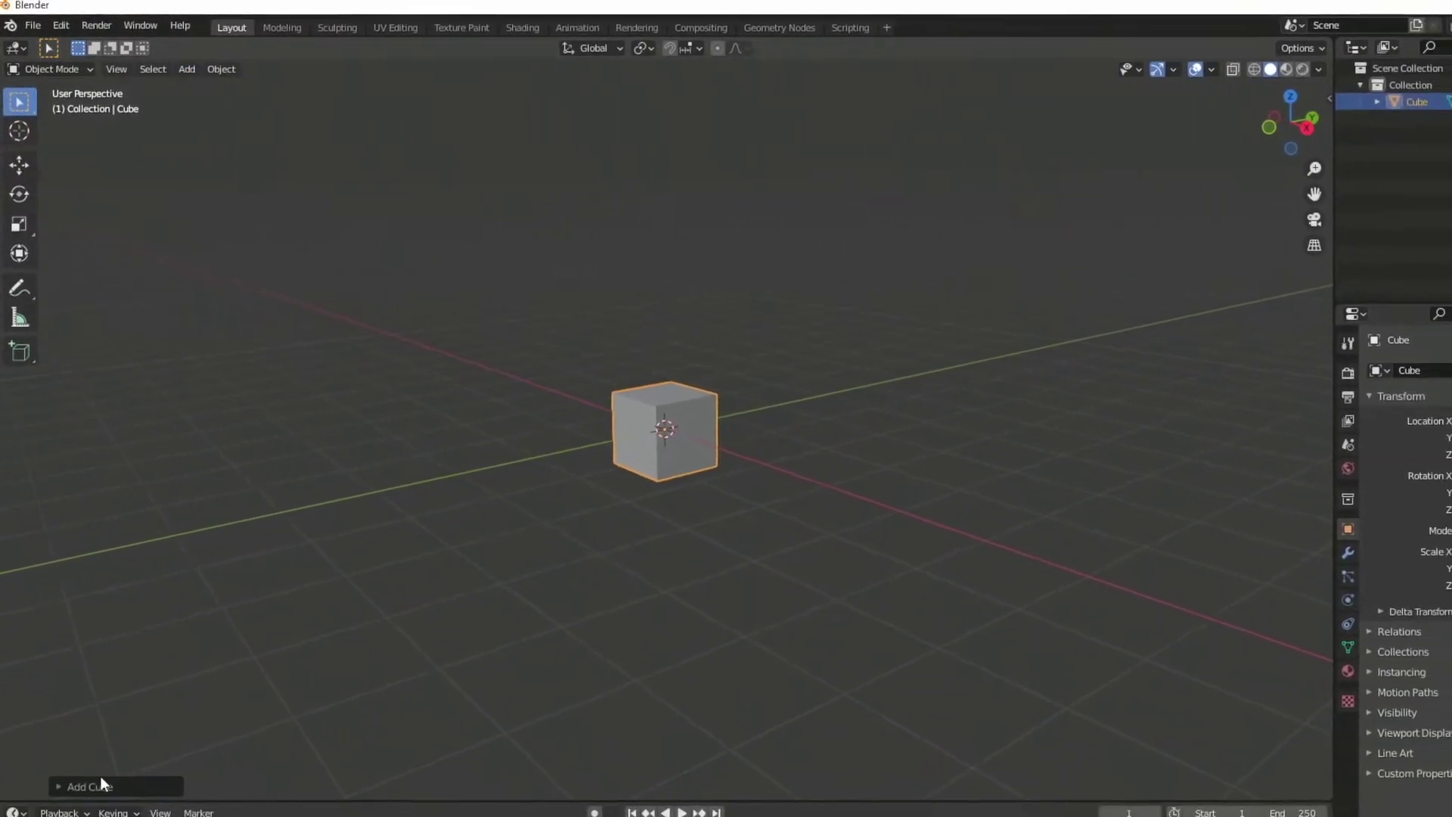
left_click(83, 804)
left_click(220, 599)
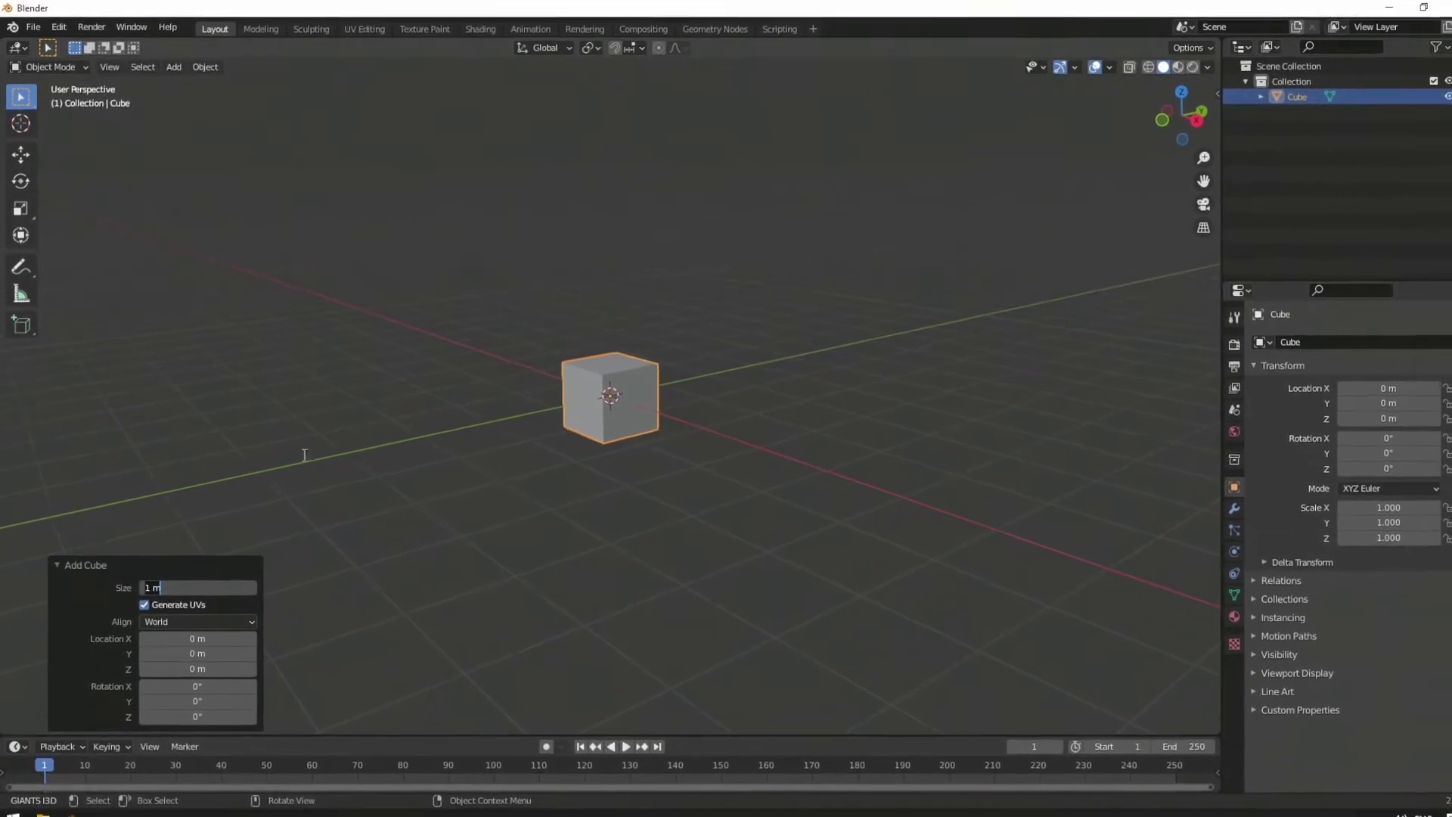
left_click(176, 67)
Add a cylinder and a UV sphere to the scene
mouse_move(182, 80)
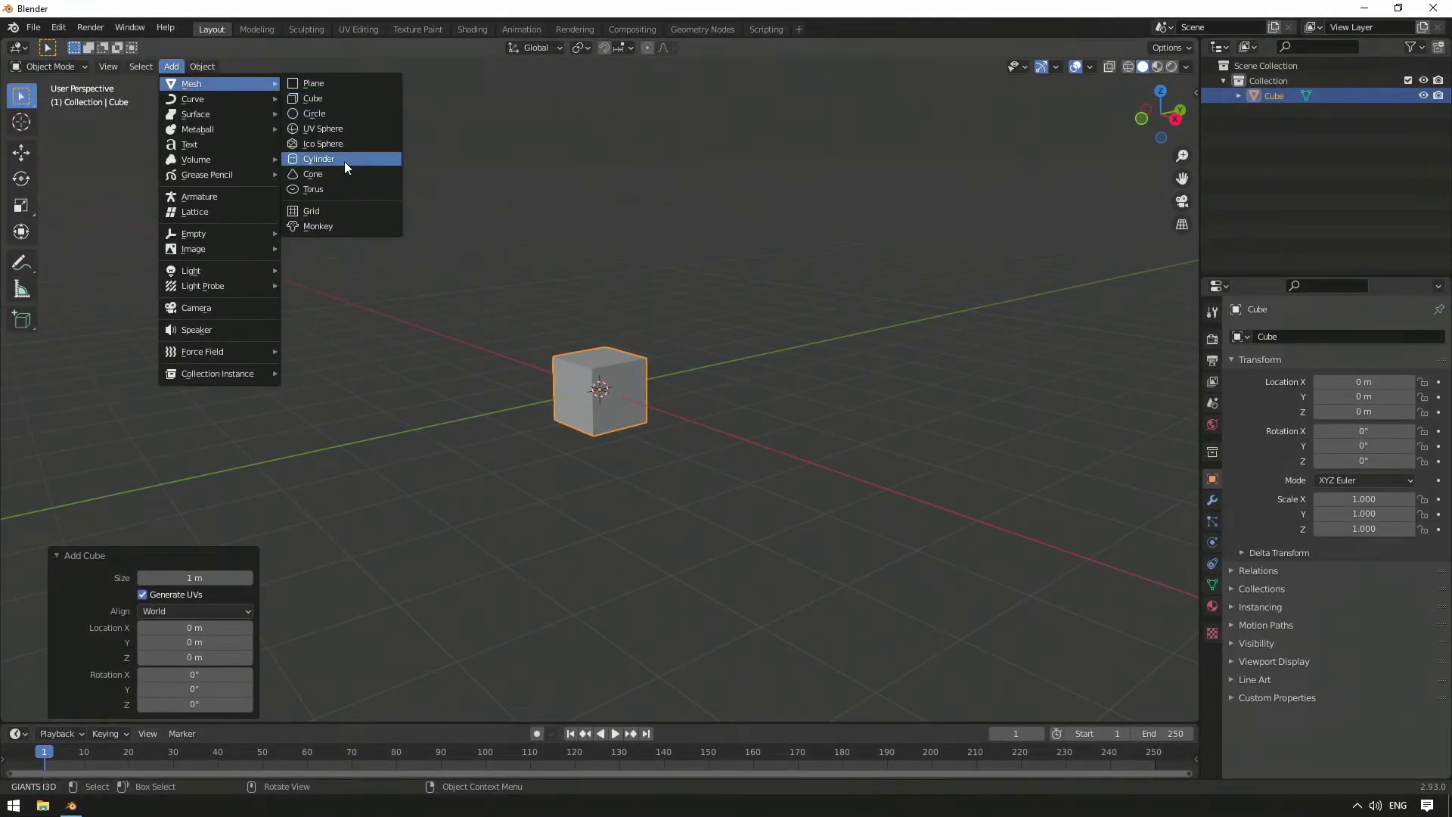
left_click(343, 160)
left_click(170, 66)
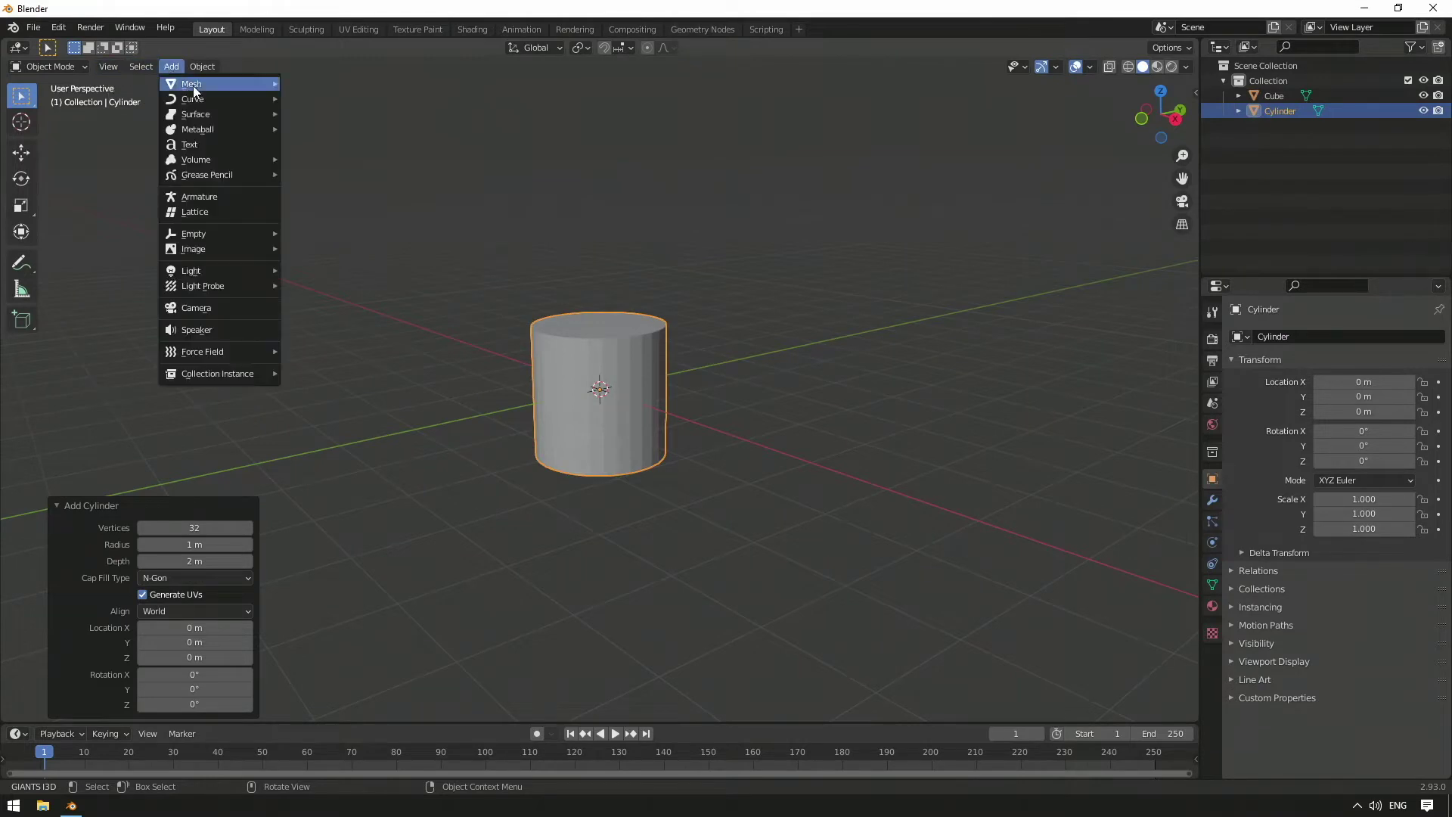
mouse_move(193, 83)
left_click(341, 130)
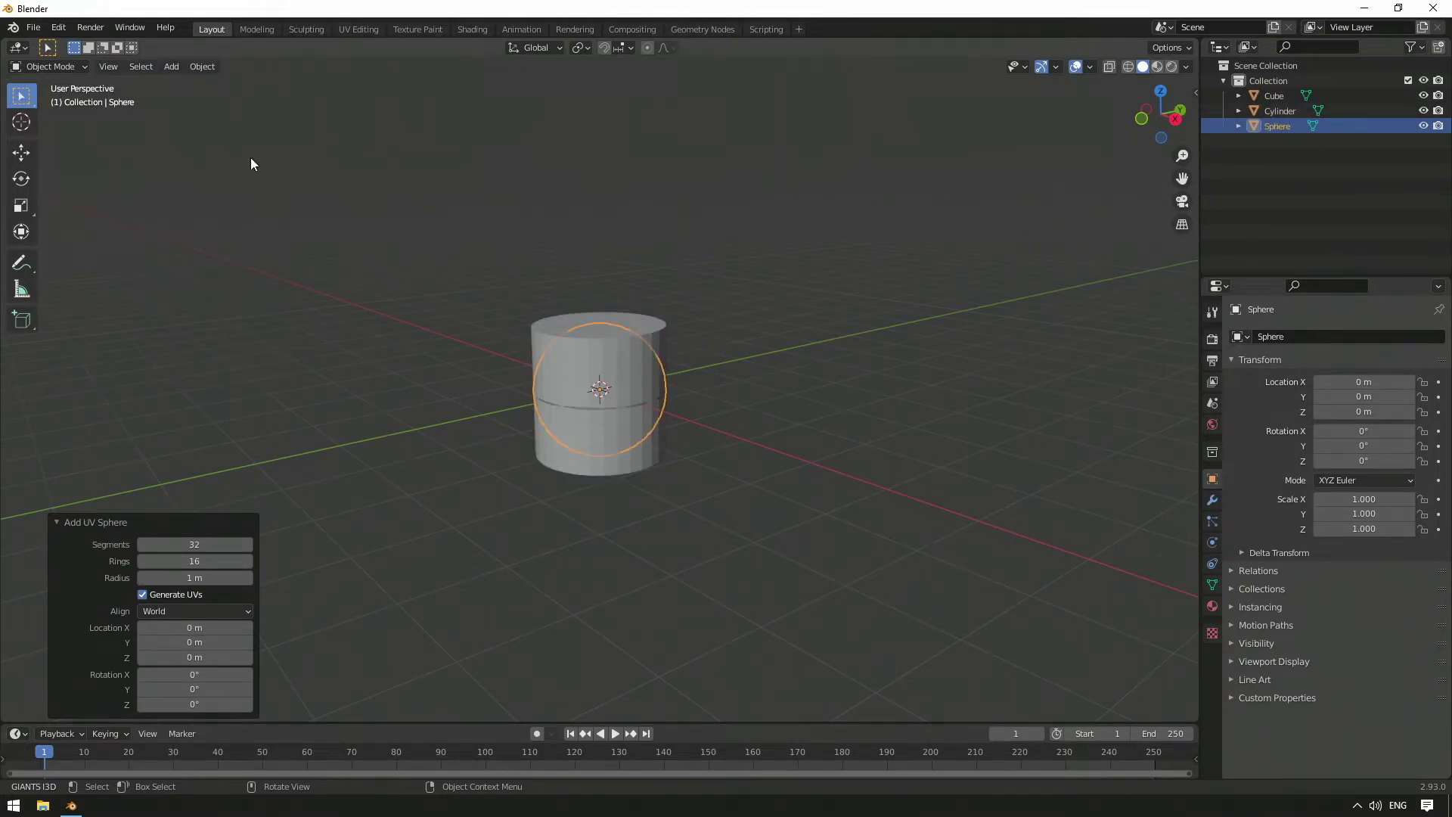
Slide the sphere aside along Y and raise the cylinder to Z 3.233 m
left_click(642, 396)
left_click(641, 396)
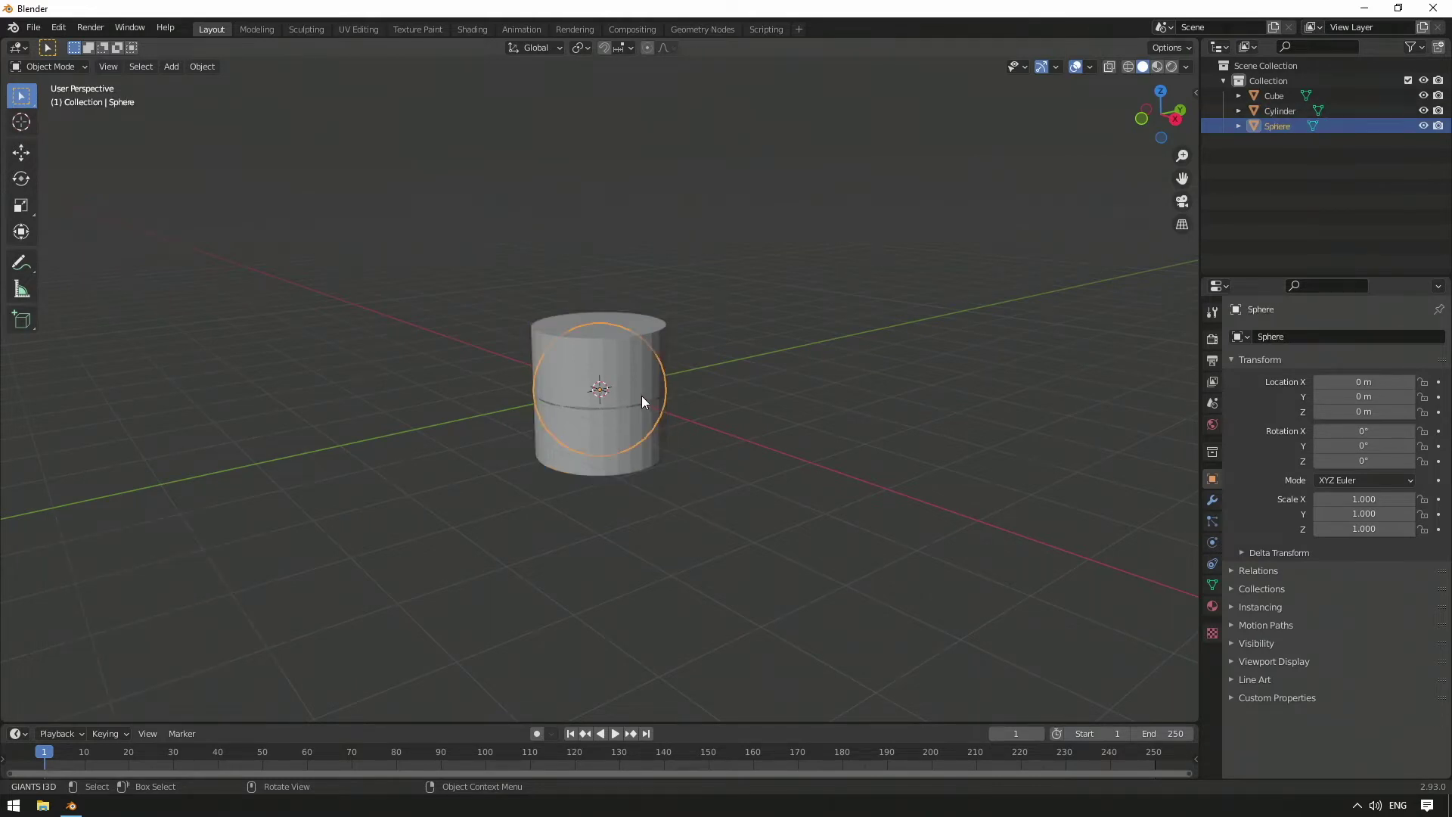
left_click(31, 156)
left_click_drag(626, 378, 409, 420)
left_click(630, 394)
left_click_drag(601, 352, 646, 141)
left_click(745, 229)
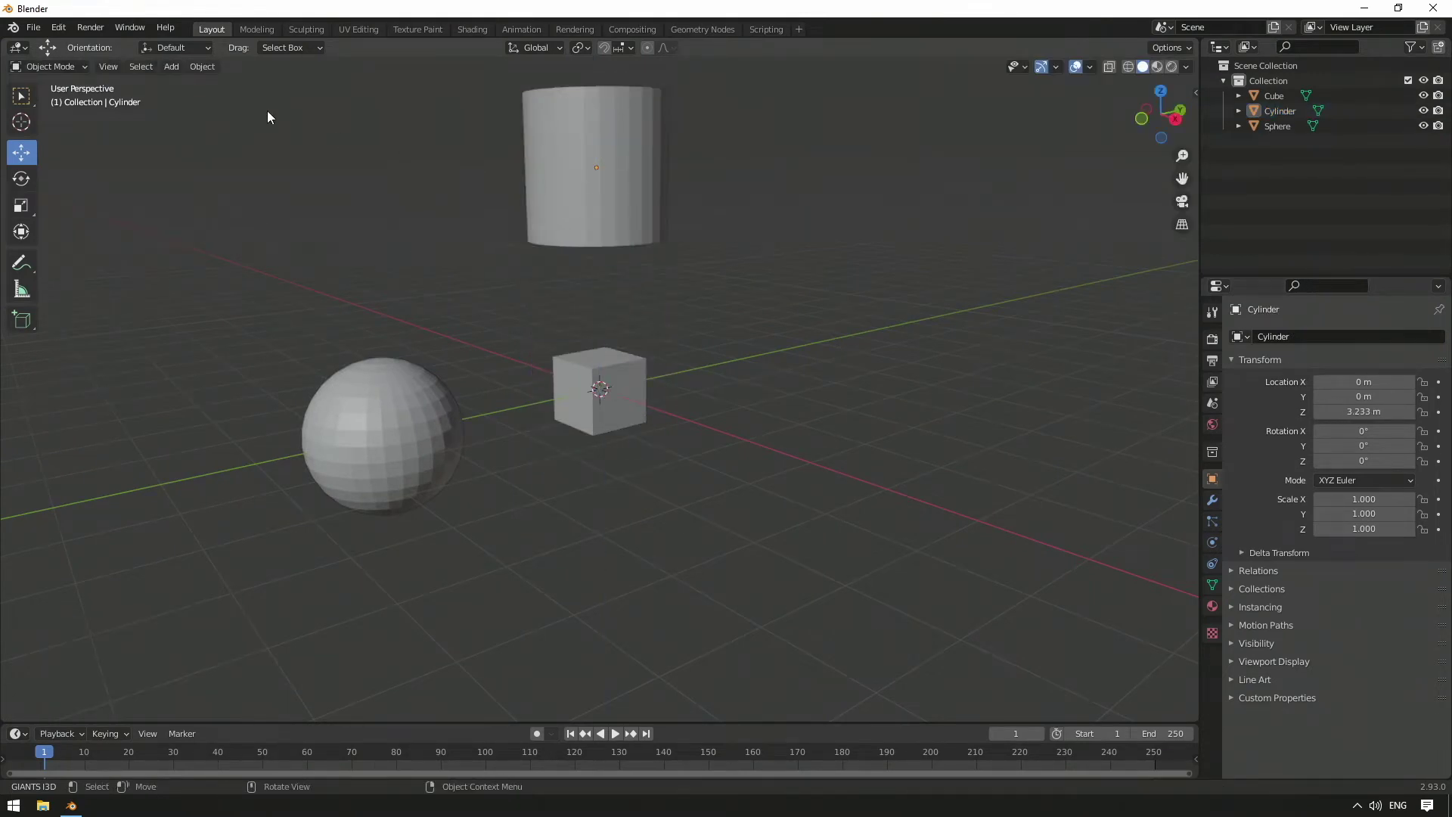
Add a plain-axes empty at the origin and paste two copies of it
left_click(170, 67)
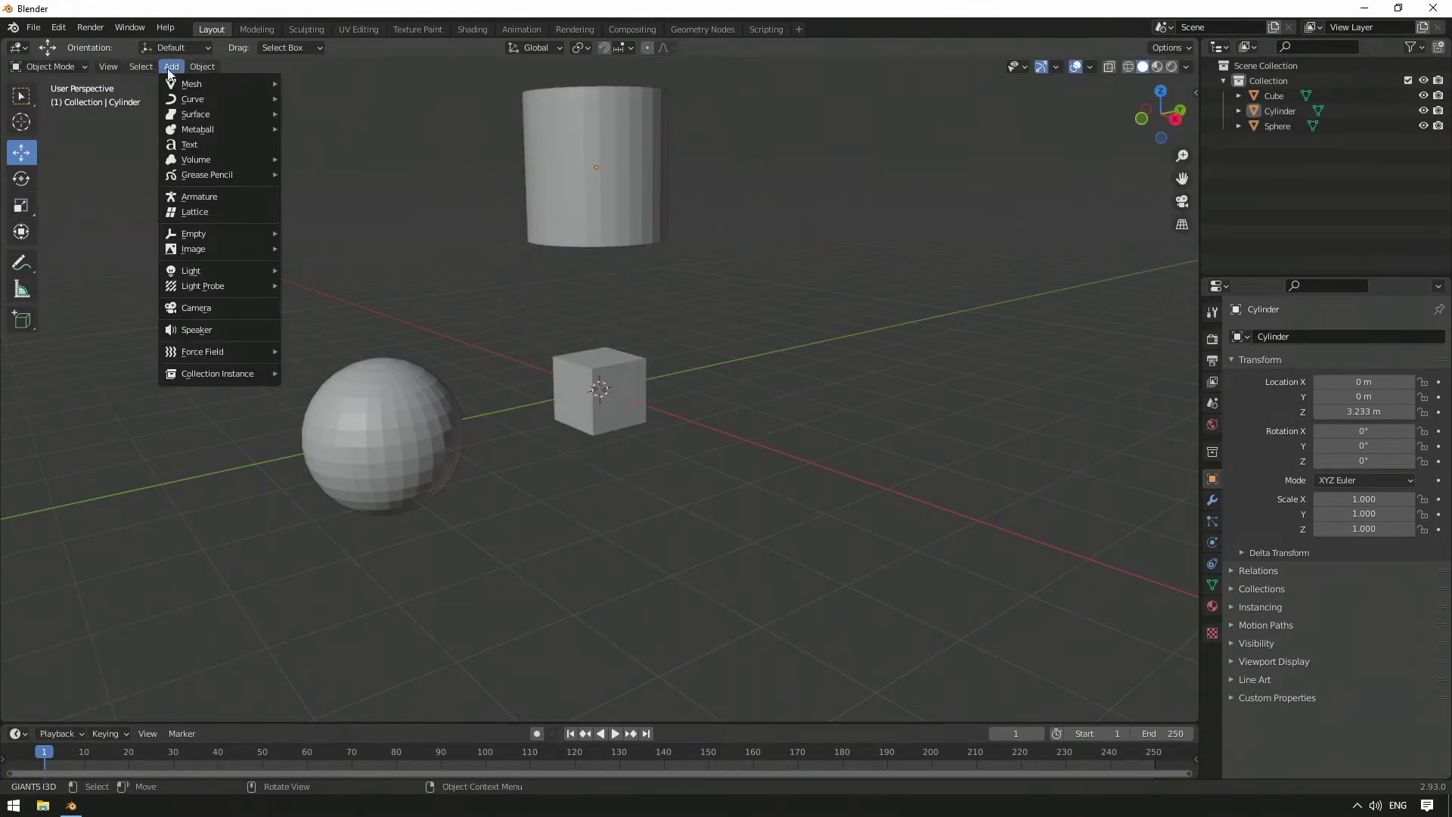
mouse_move(247, 233)
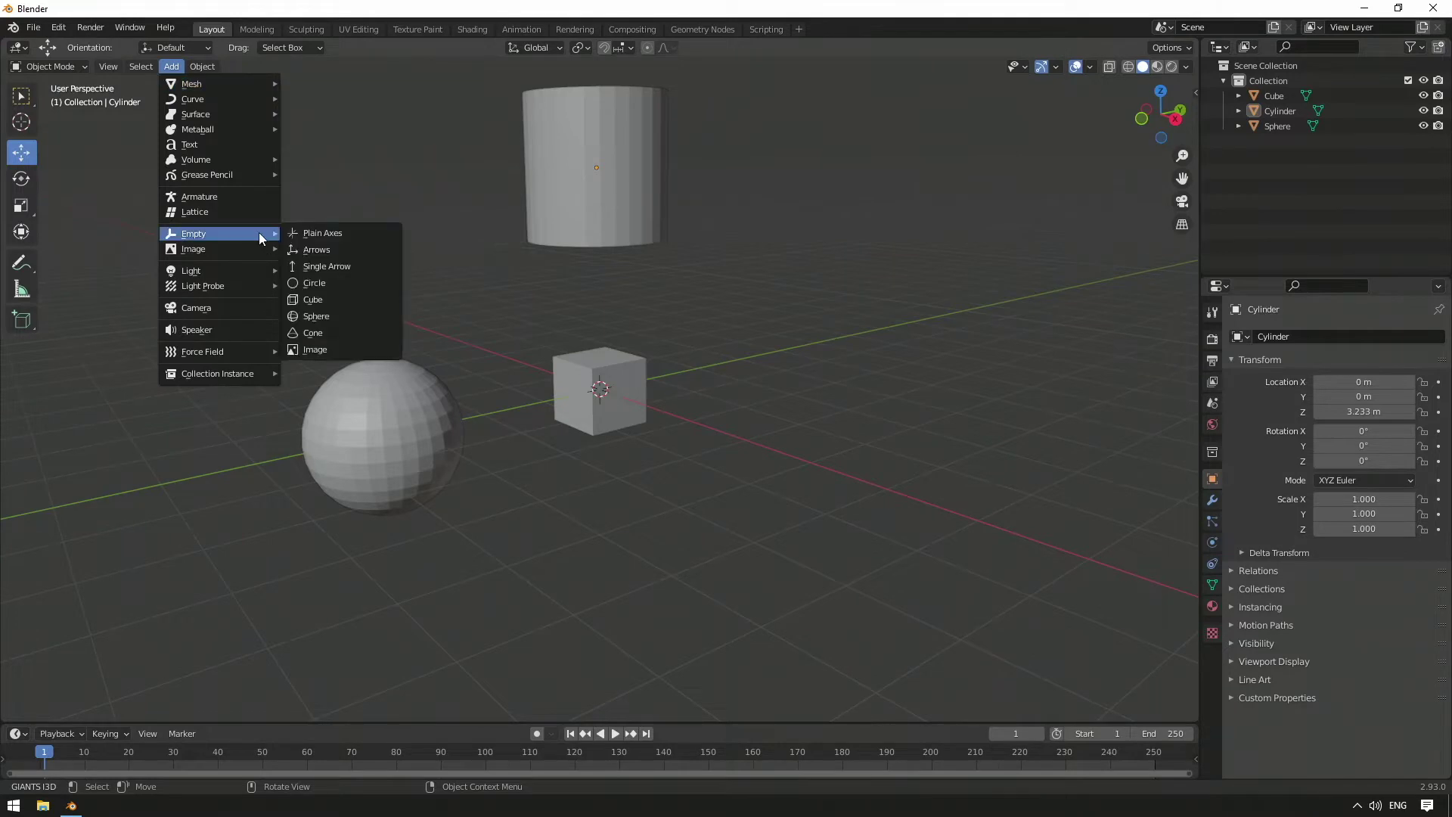
left_click(328, 235)
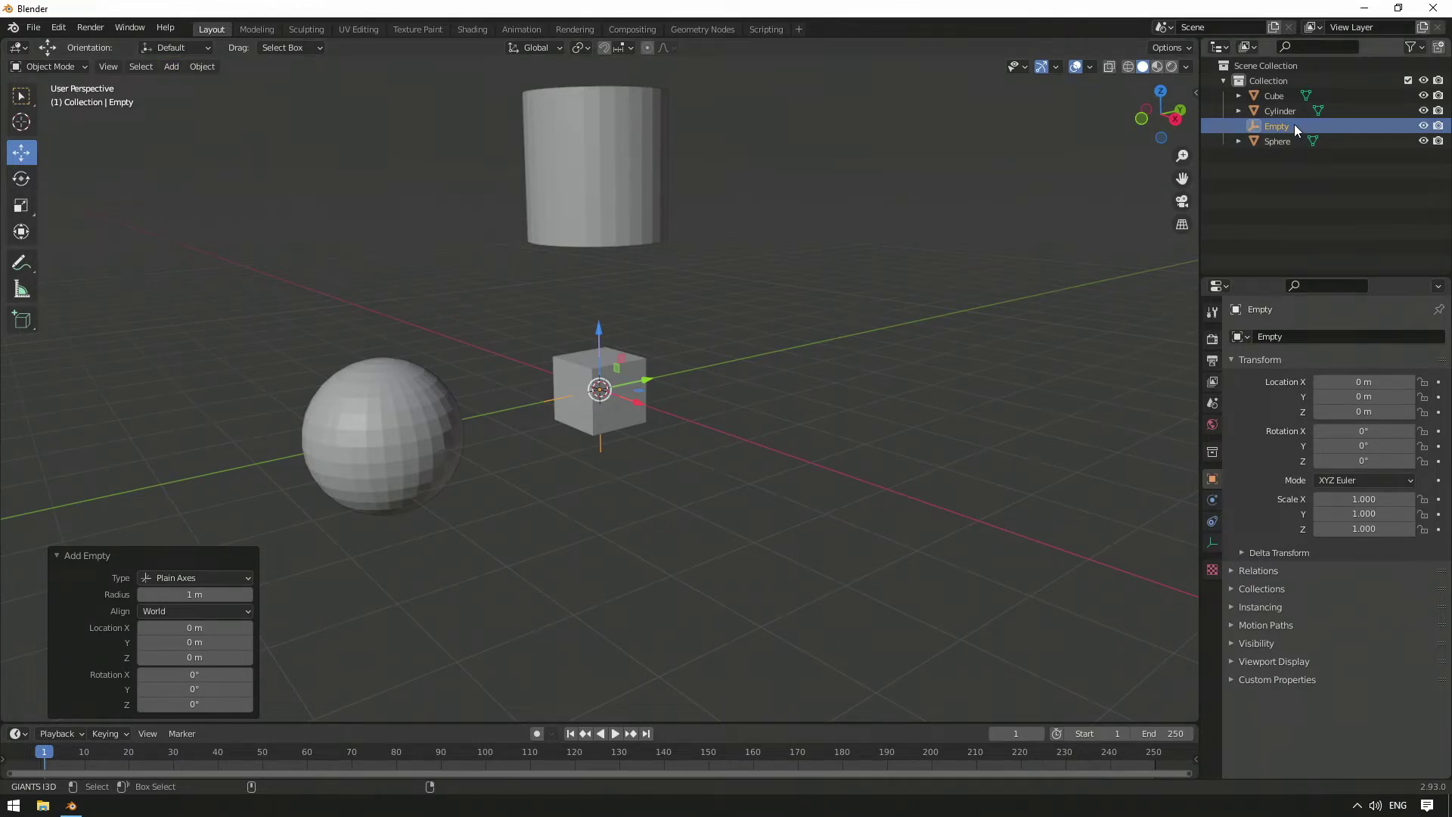
key("ctrl+c")
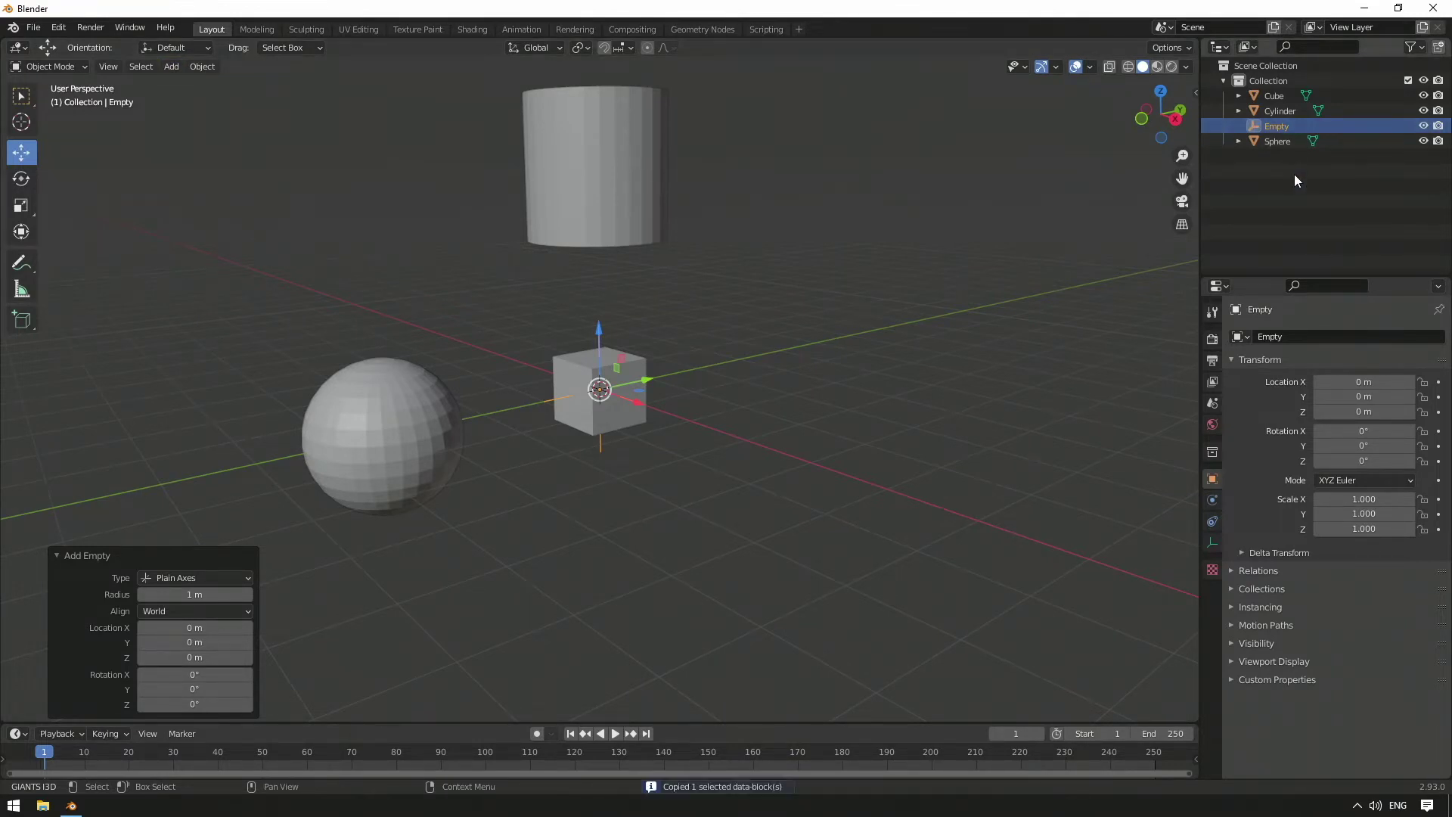
key("ctrl+v")
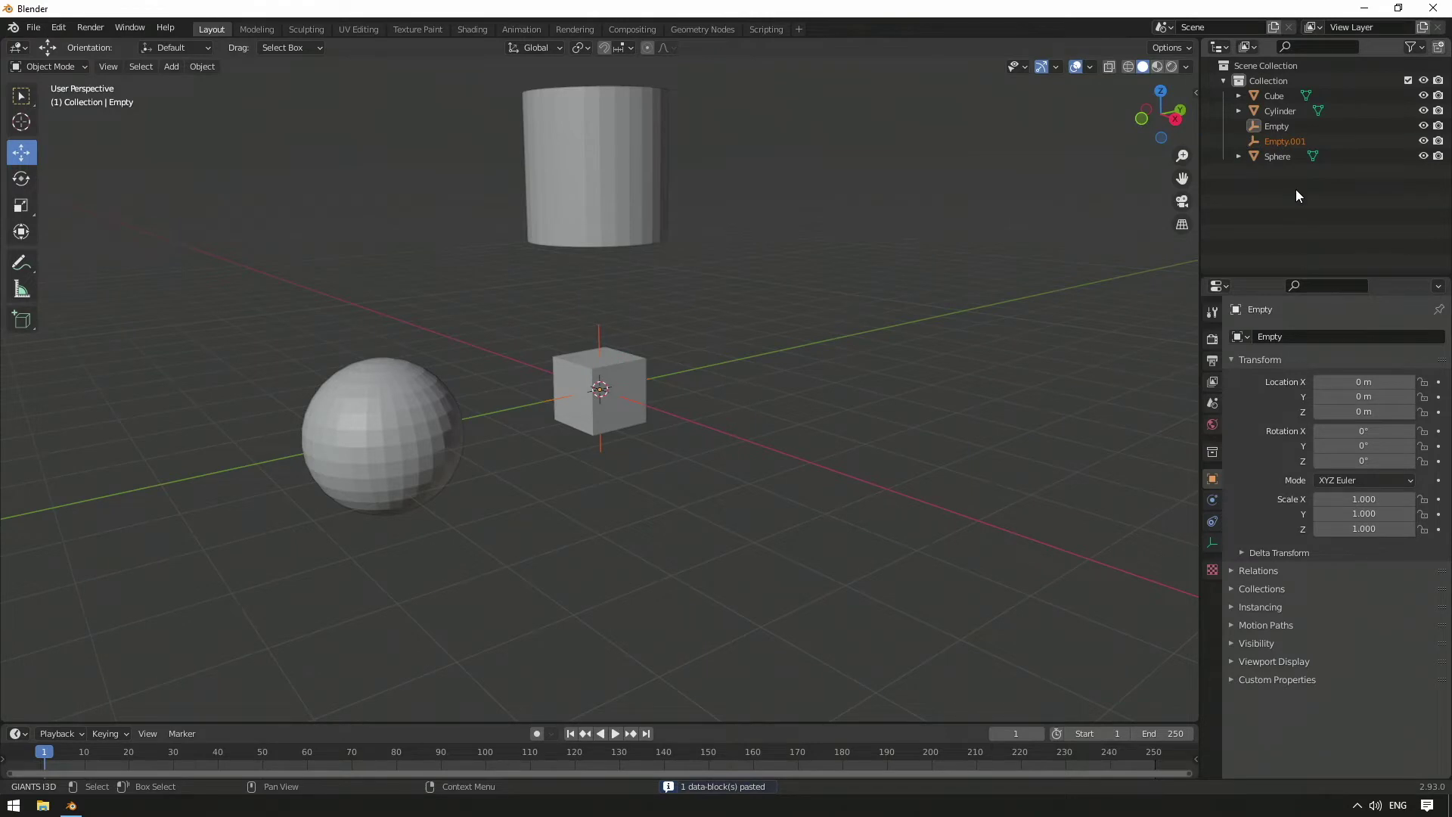
key("ctrl+v")
Rename the empties to transformGroup, transformGroup.001 and transformGroup.002 in the Outliner
left_click(1294, 206)
double_click(1283, 129)
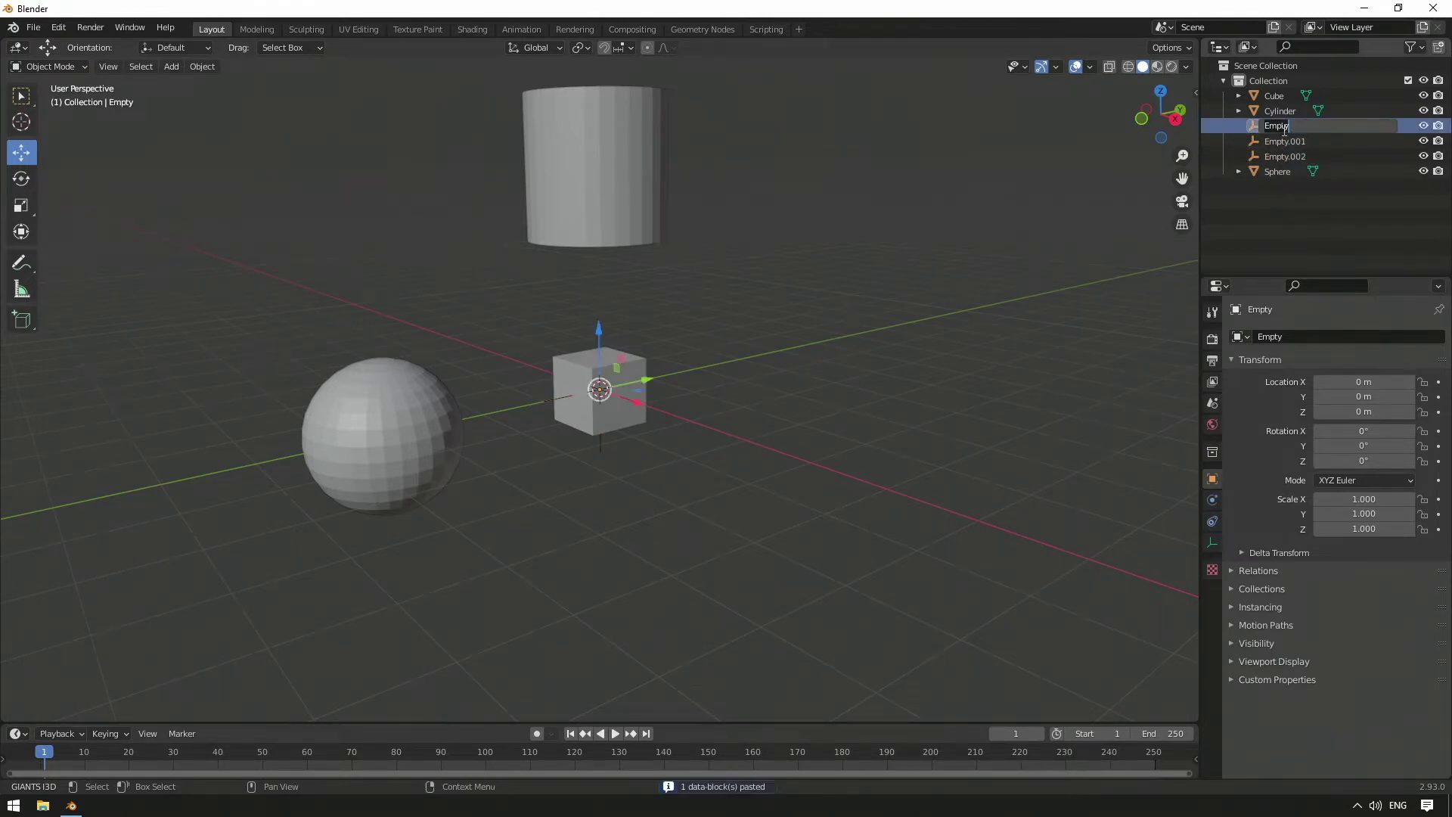
type("transformGroup")
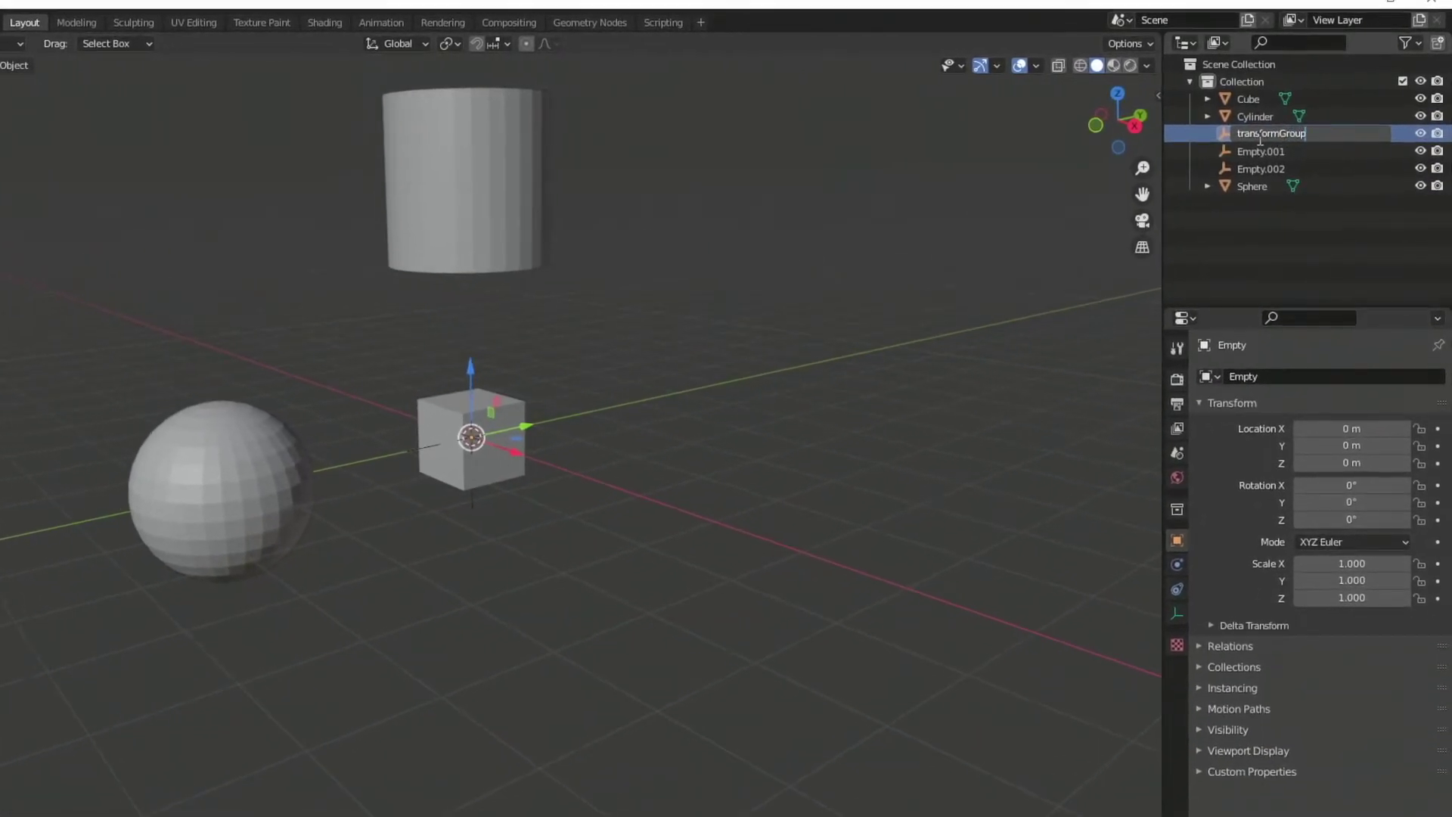
key("Return")
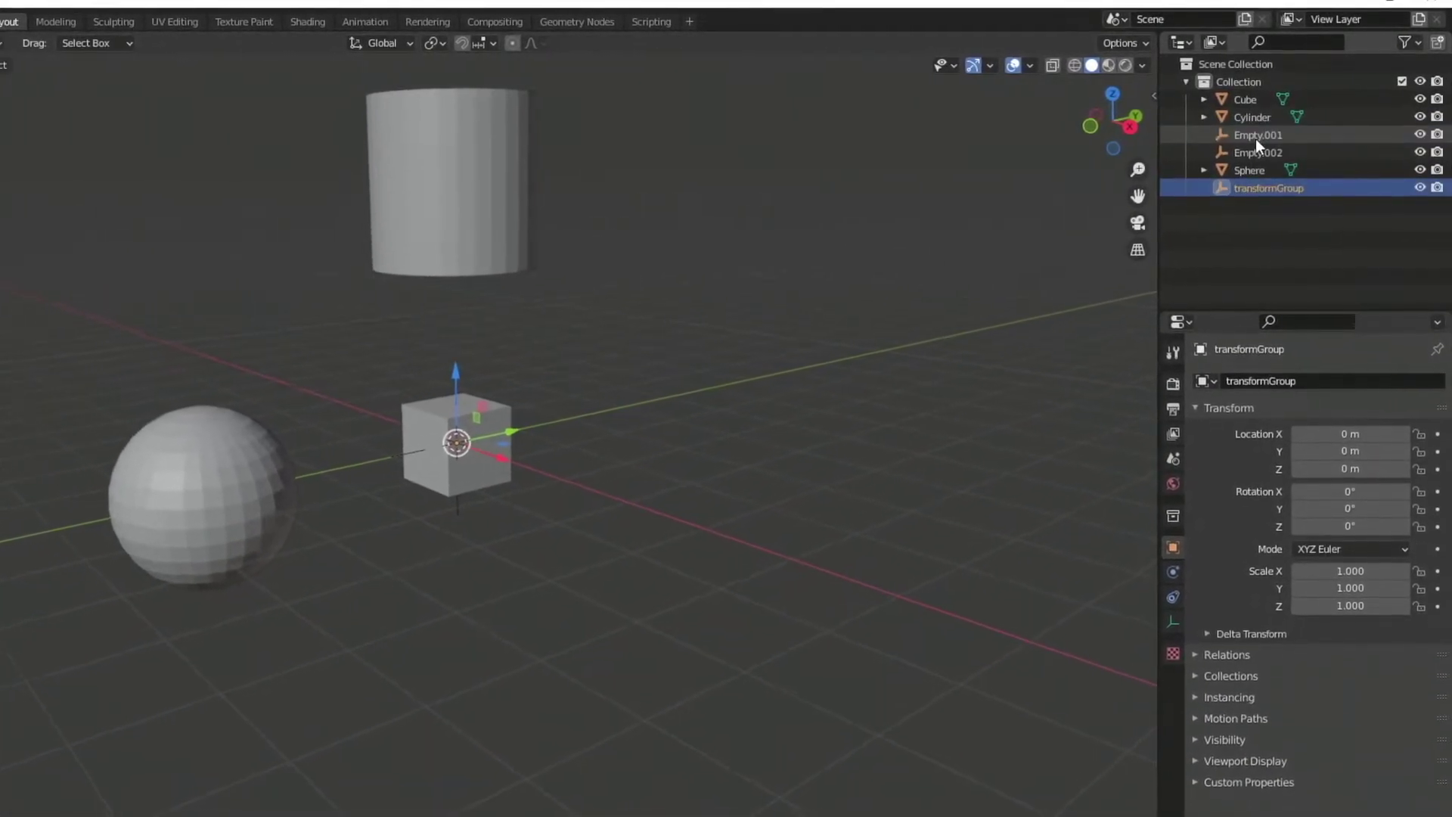
double_click(1255, 138)
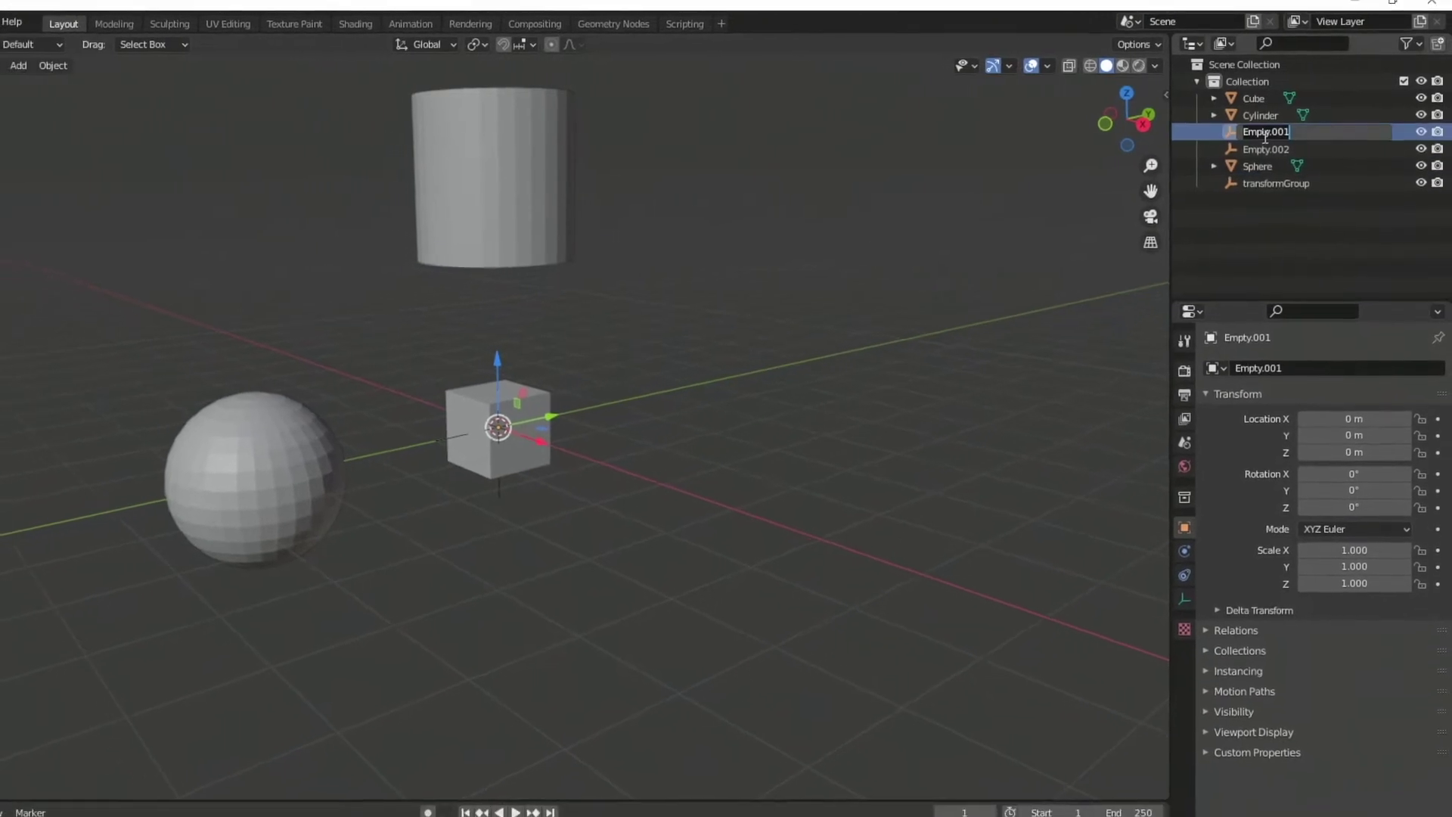
key("ctrl+v")
key("Return")
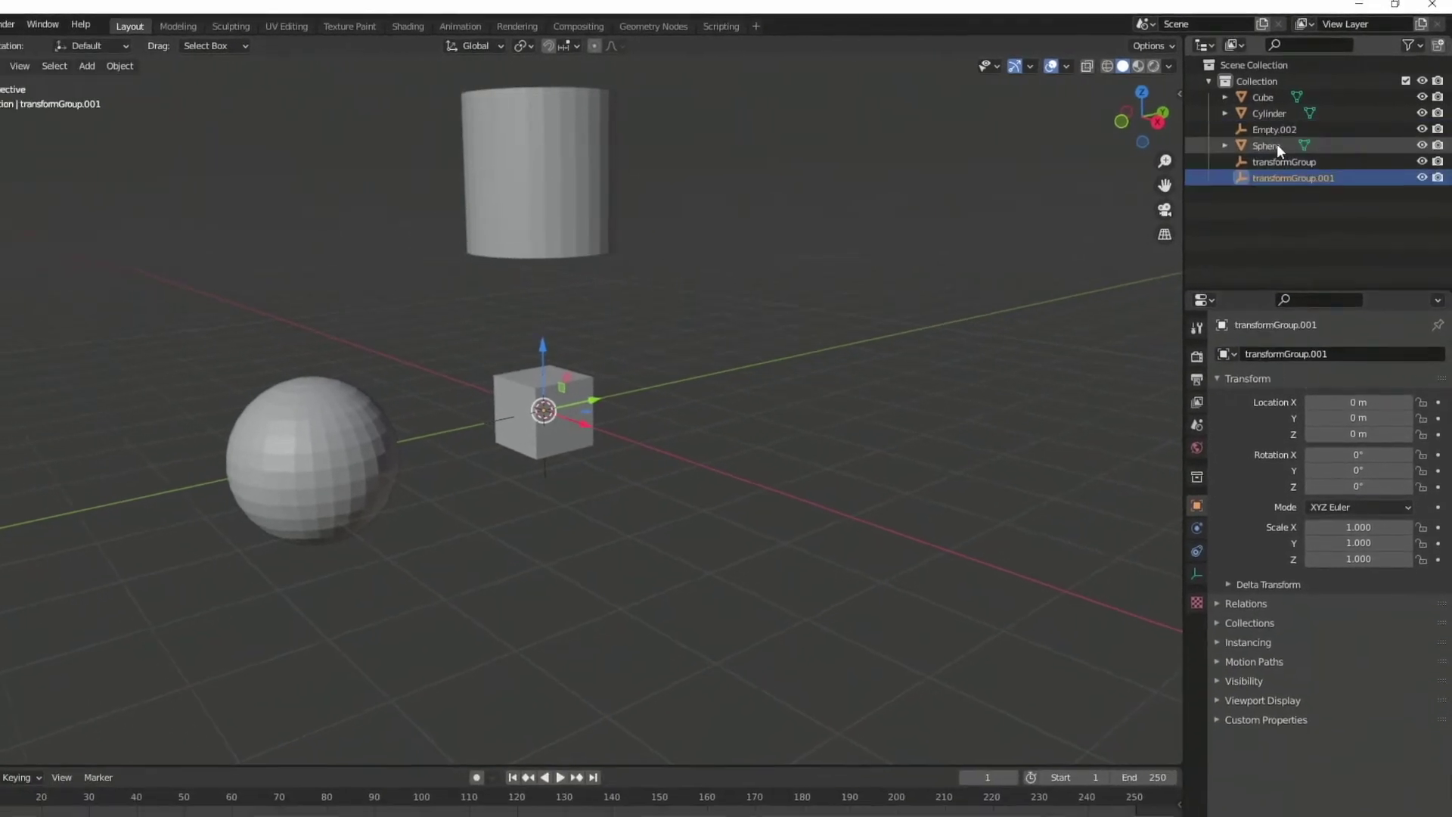
double_click(1273, 134)
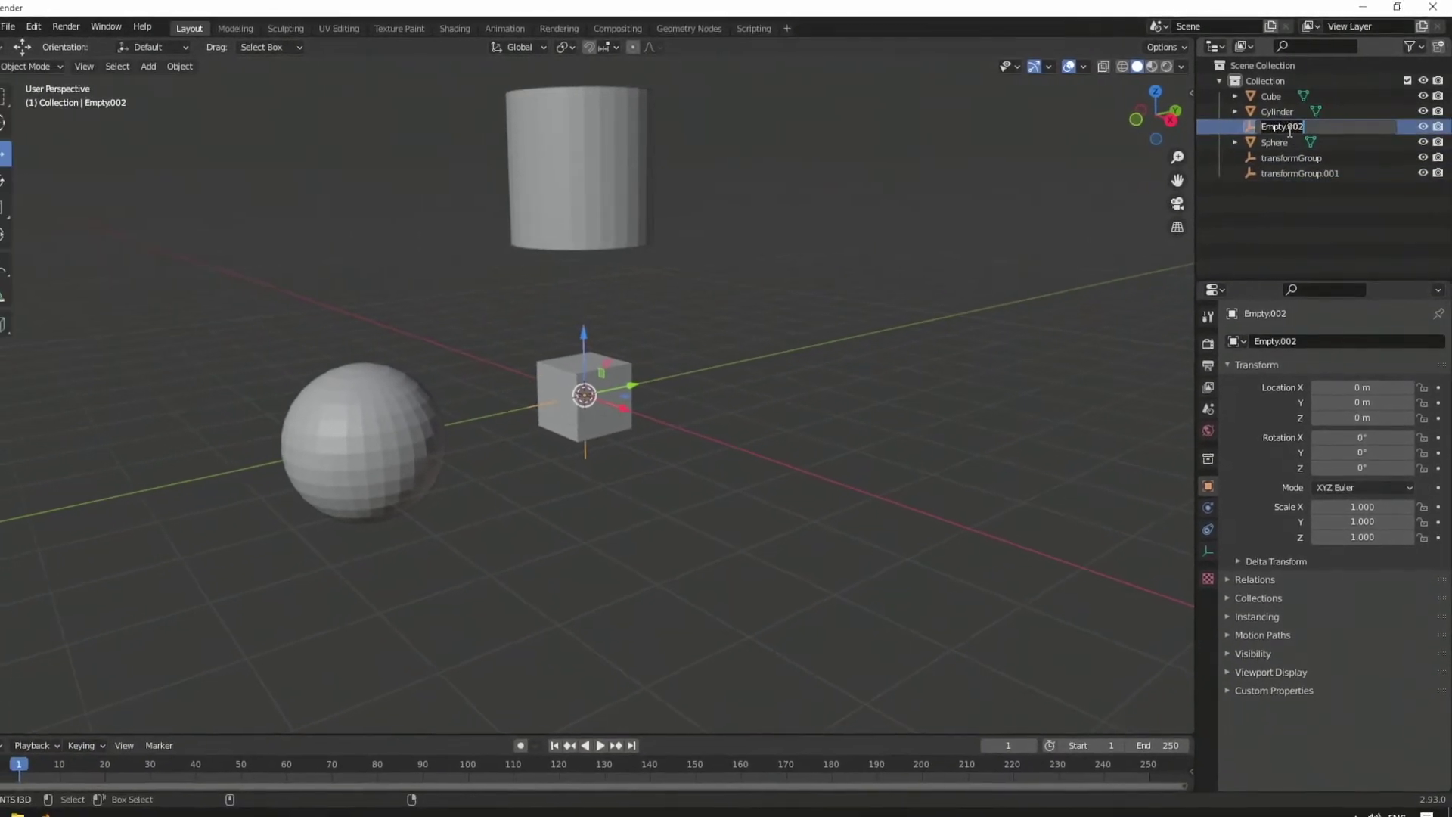
key("ctrl+v")
key("Return")
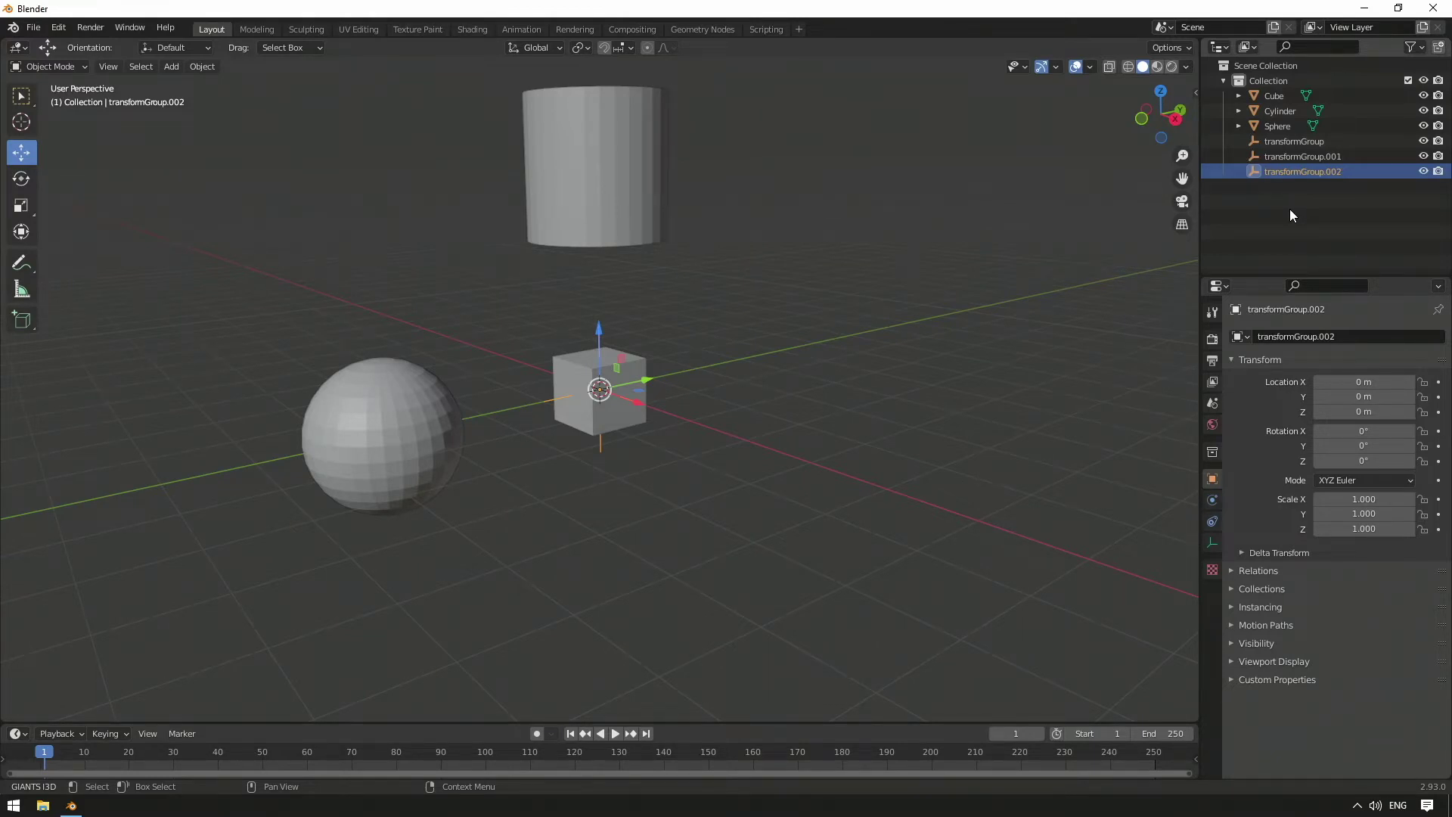
Parent Cylinder under Cube and transformGroup.001 under Sphere by dragging in the Outliner
left_click(1292, 143)
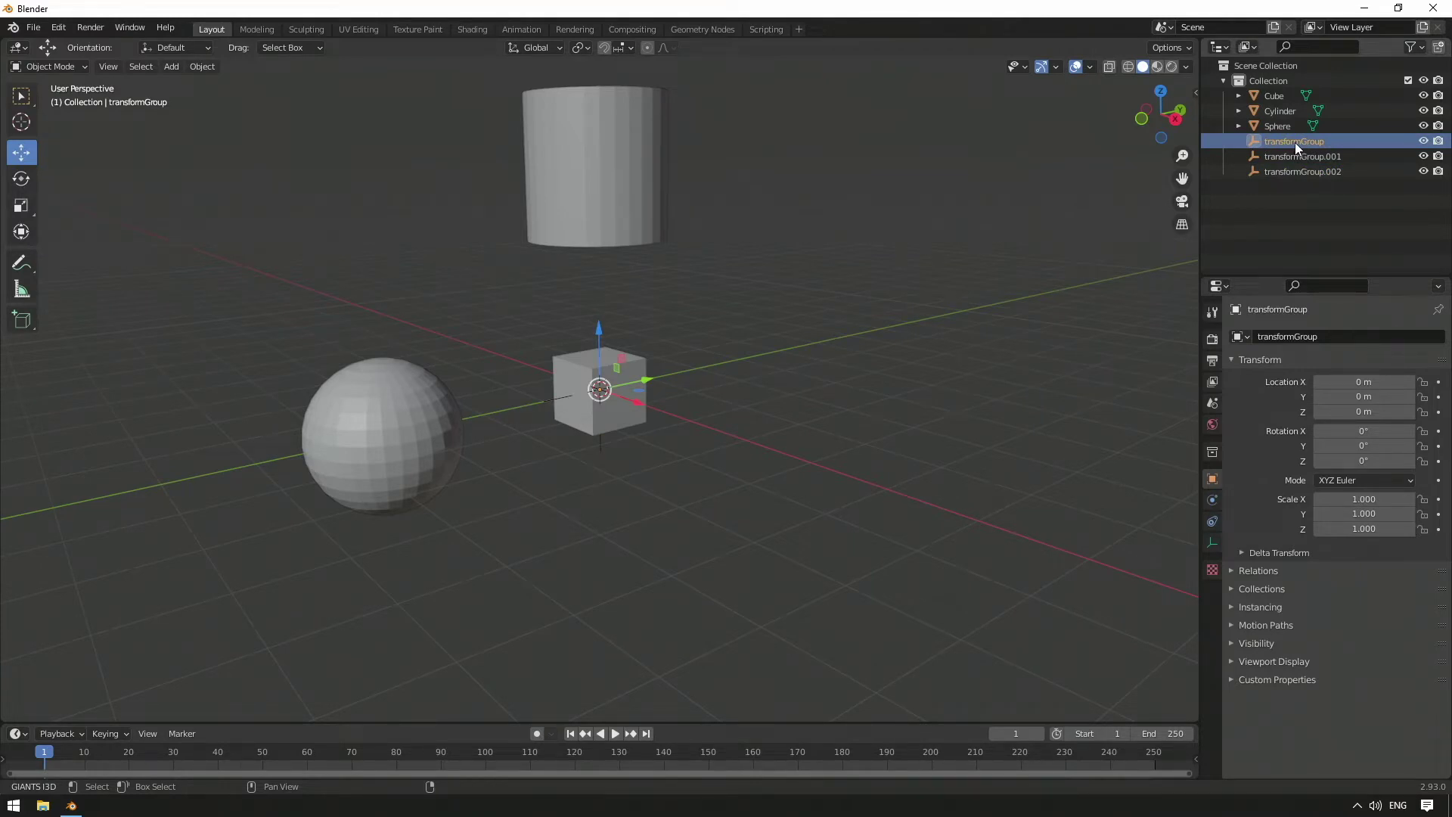
mouse_move(1285, 115)
left_mouse_down()
mouse_move(1282, 97)
mouse_move(1294, 127)
left_mouse_up()
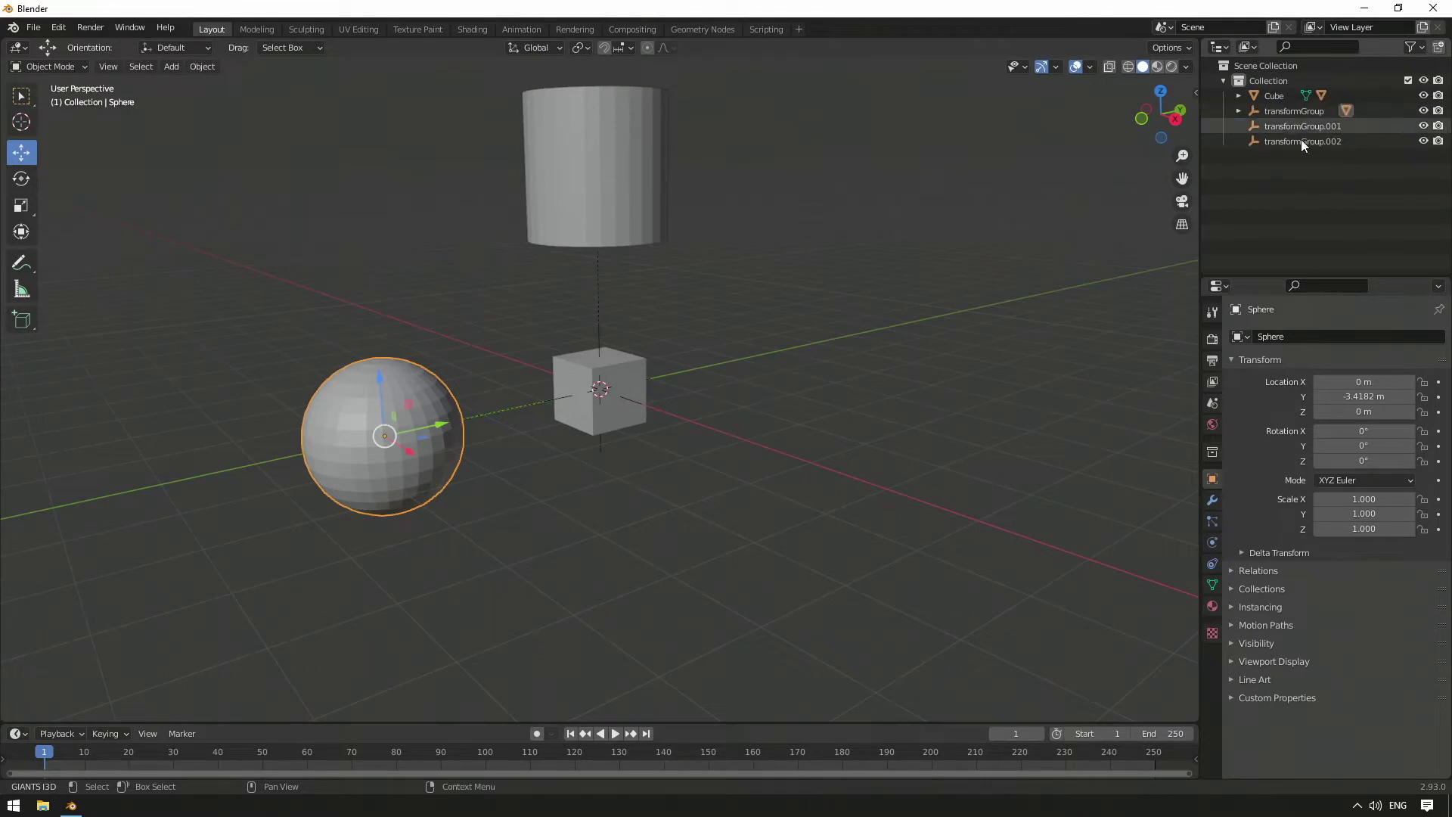
left_click(1299, 127)
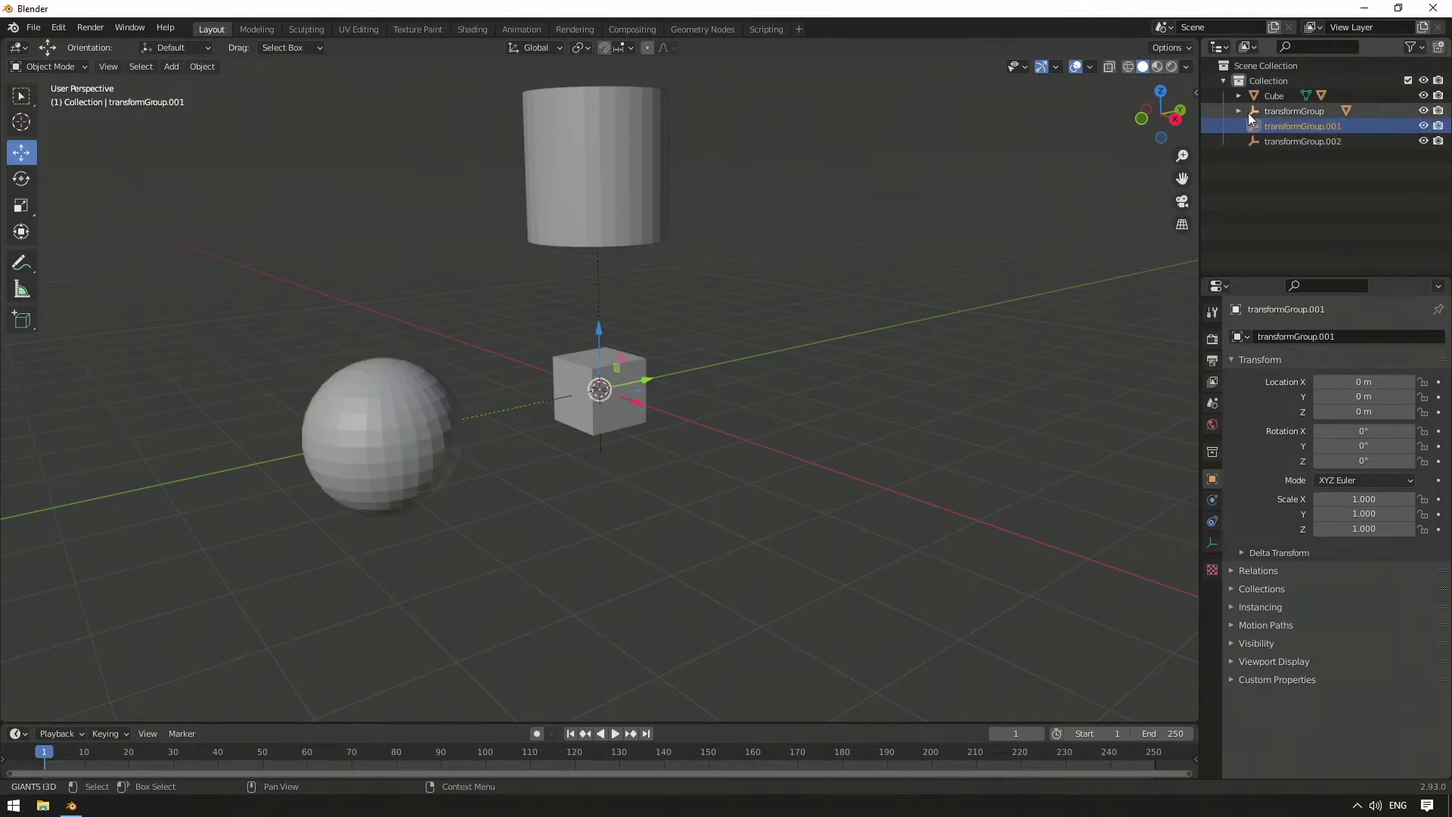
left_click_drag(1256, 125, 1291, 127)
left_click(1293, 142)
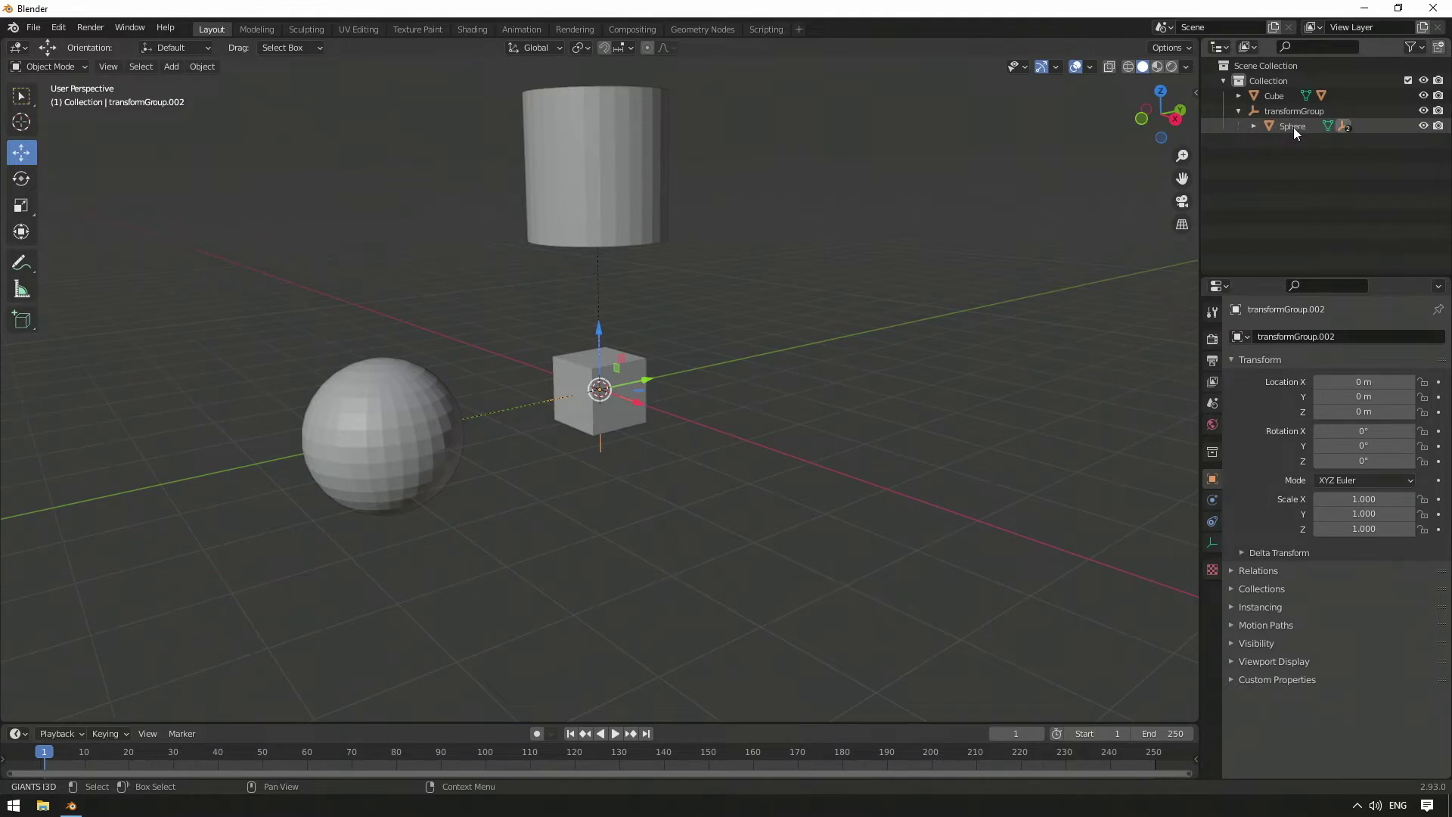
Create a new material on the Sphere, name it blueSteel, then deselect everything
left_click(1252, 126)
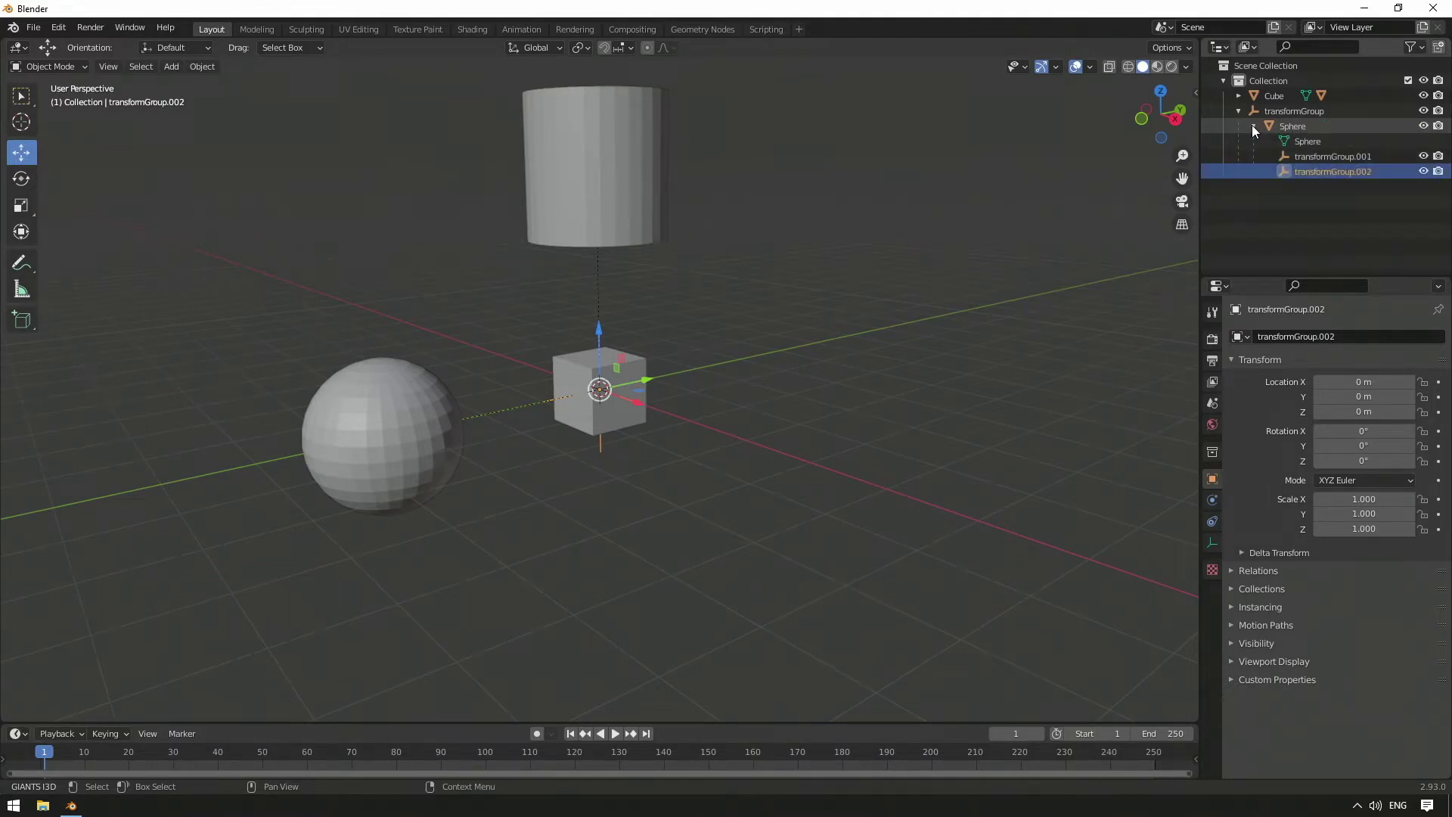
left_click(1294, 126)
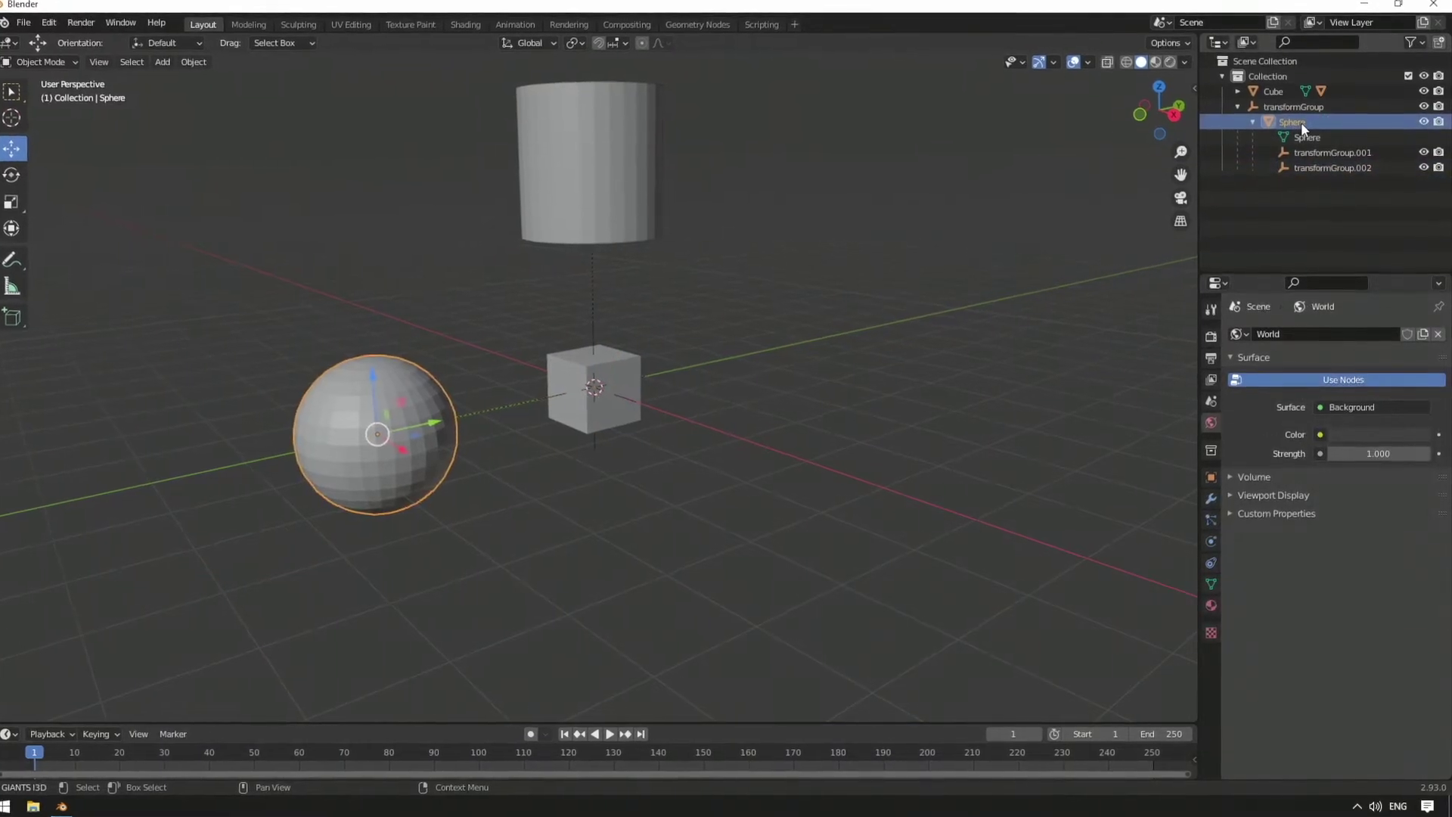
left_click(1201, 602)
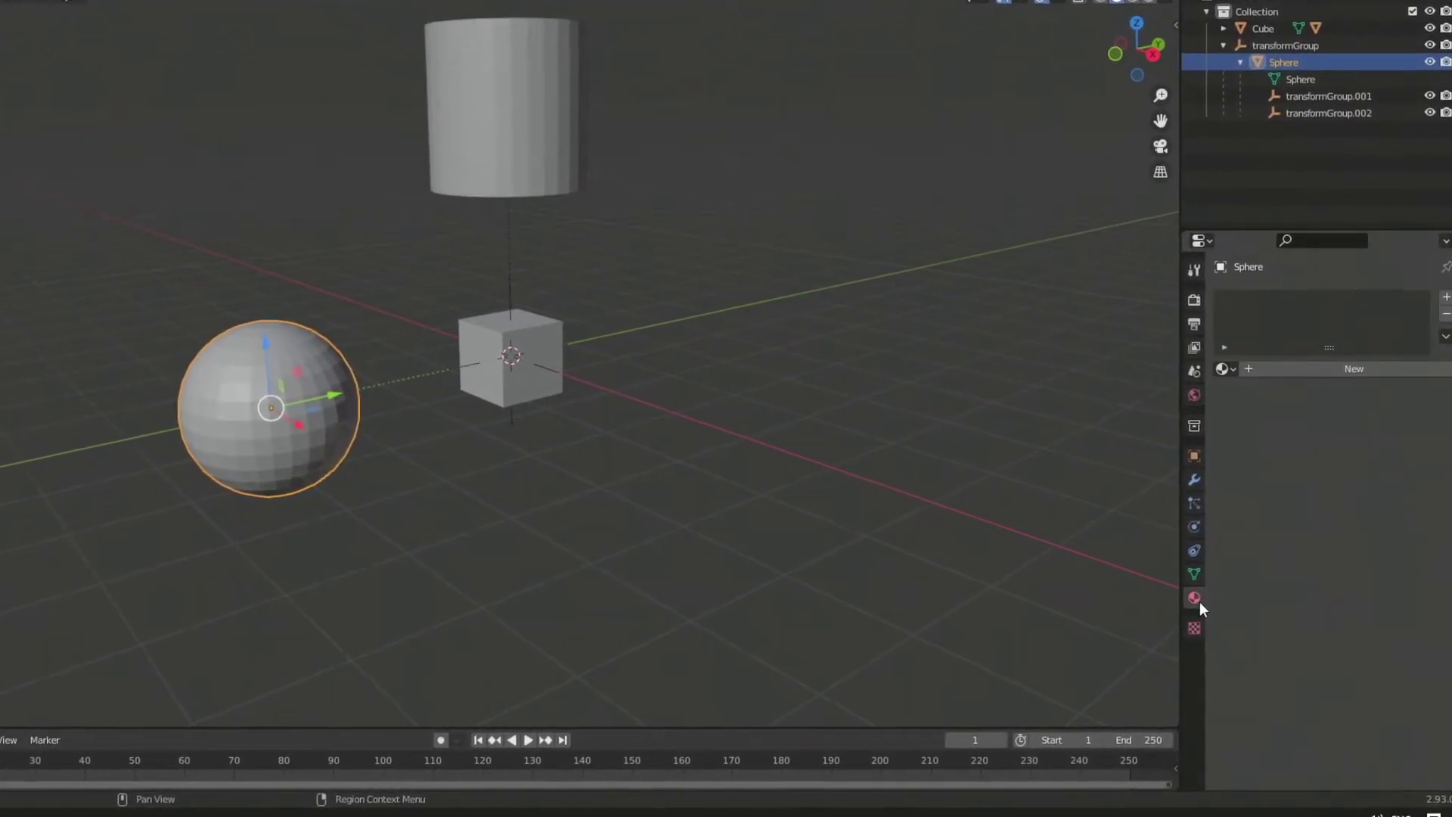
left_click(1317, 352)
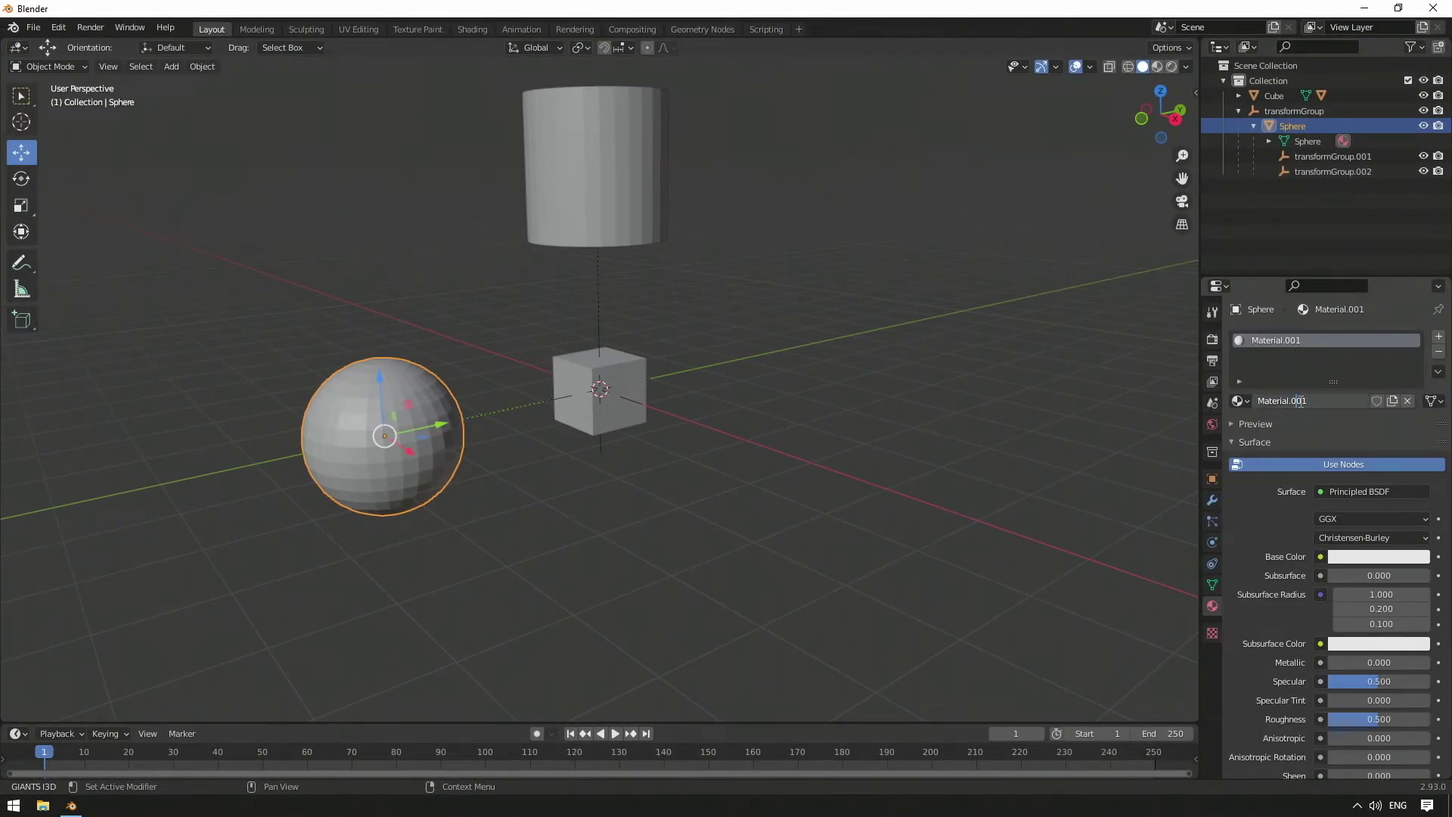
left_click(1299, 401)
type("blueSteel")
key("Return")
key("alt+a")
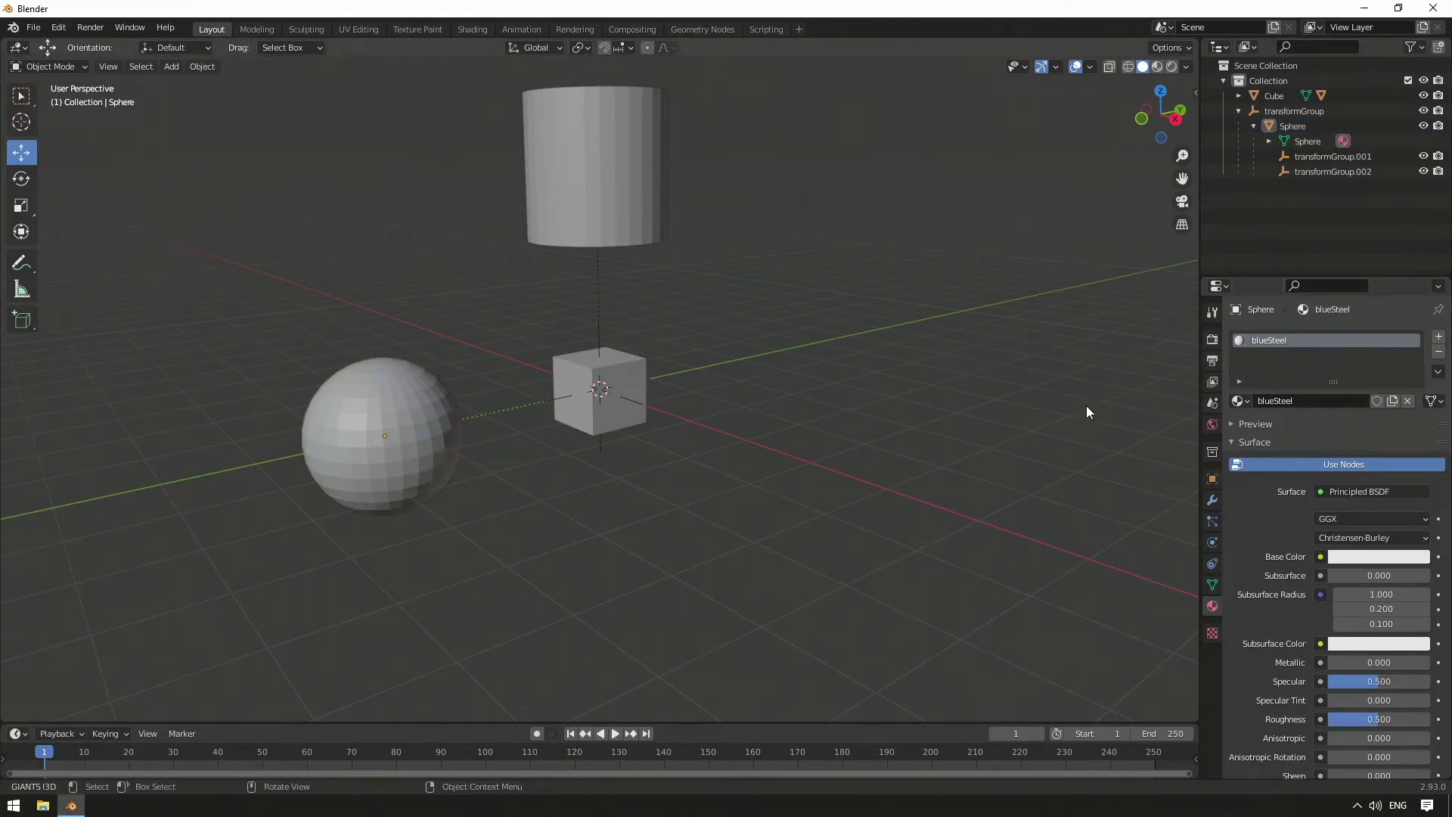
Export all scene objects to blueSteel.i3d from the GIANTS I3D Exporter sidebar
key("n")
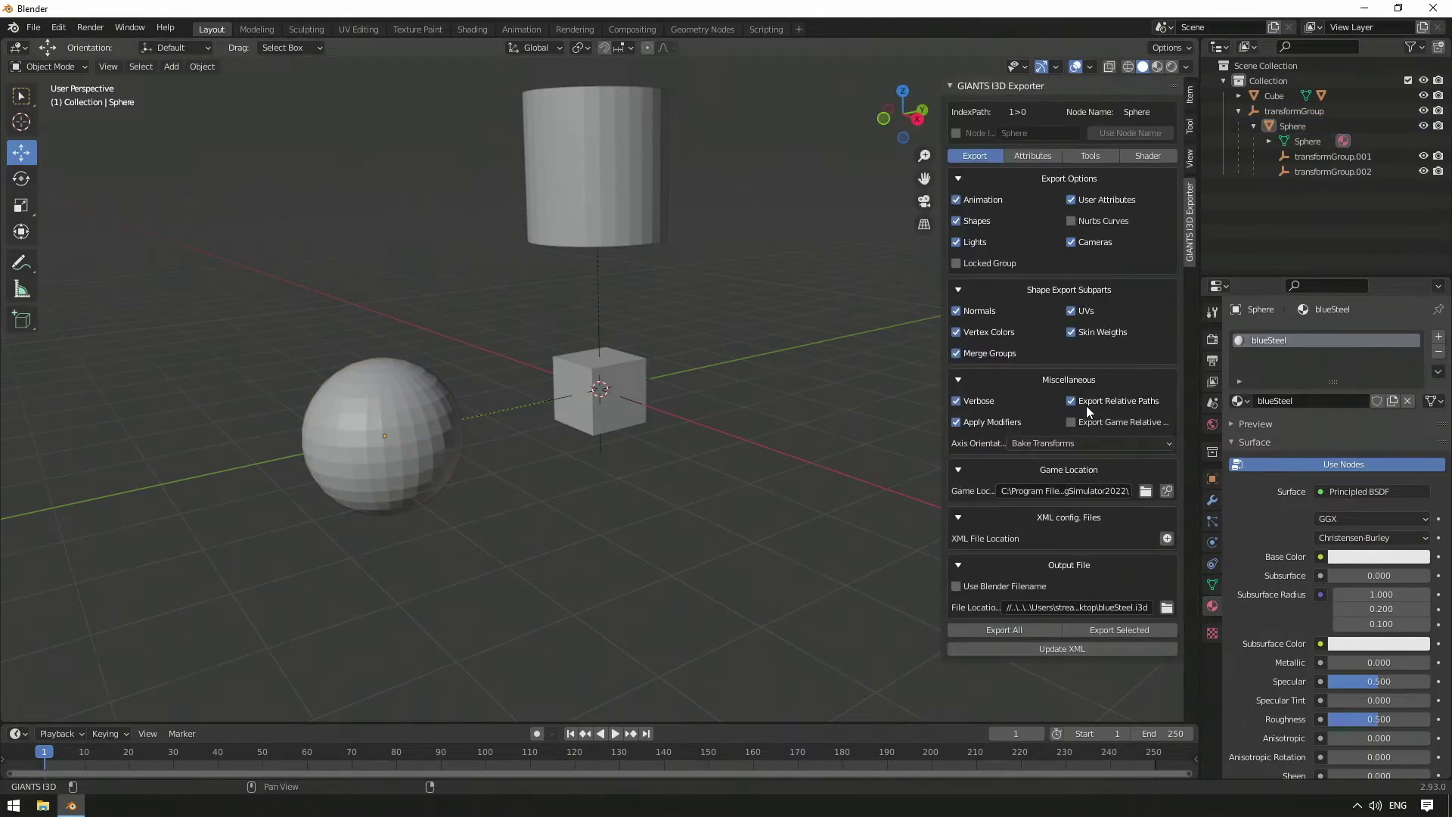
left_click(1004, 631)
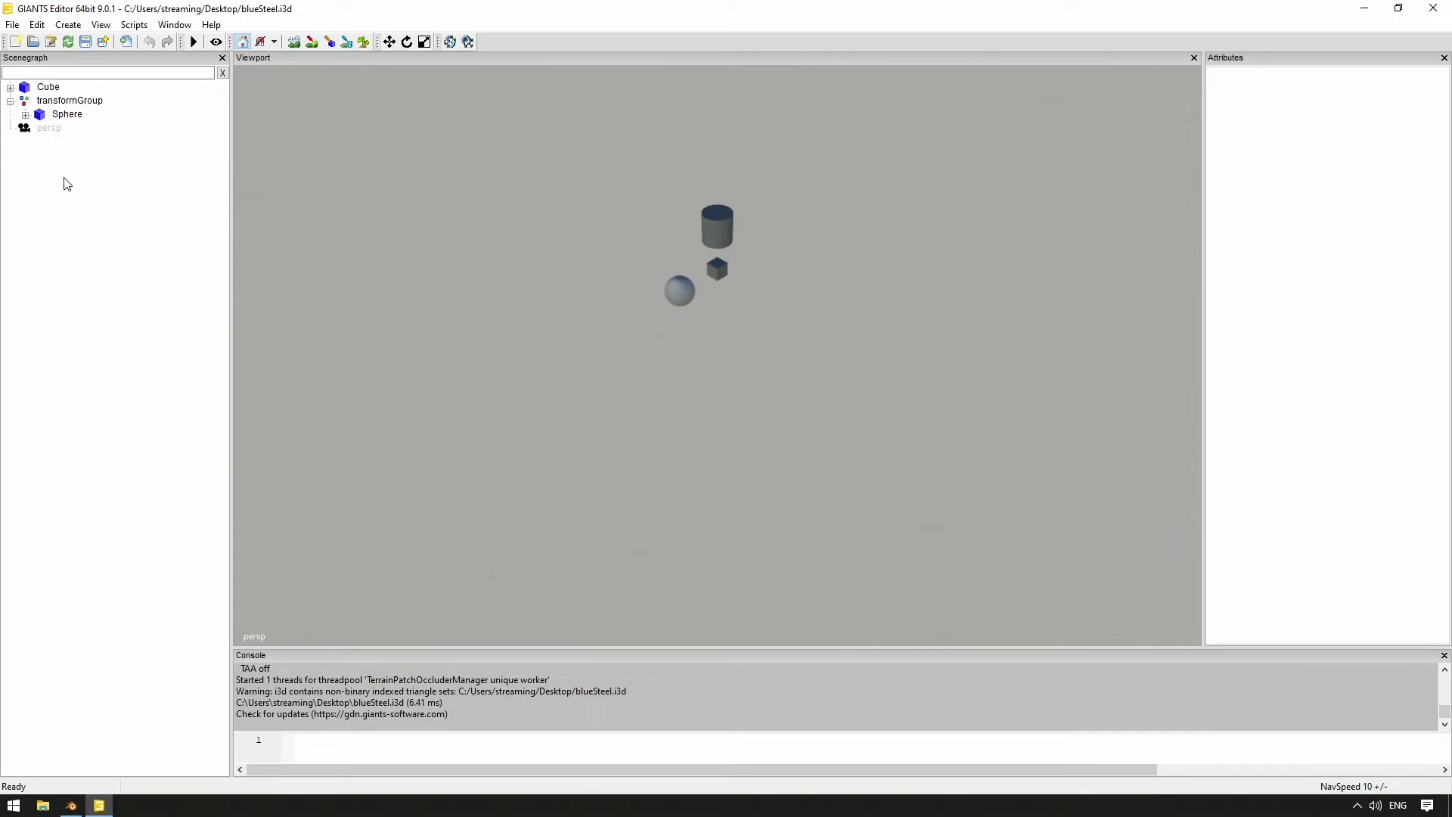
Expand Cube and Sphere in the Scenegraph and select transformGroup.001's index path 1>0|0
left_click(12, 88)
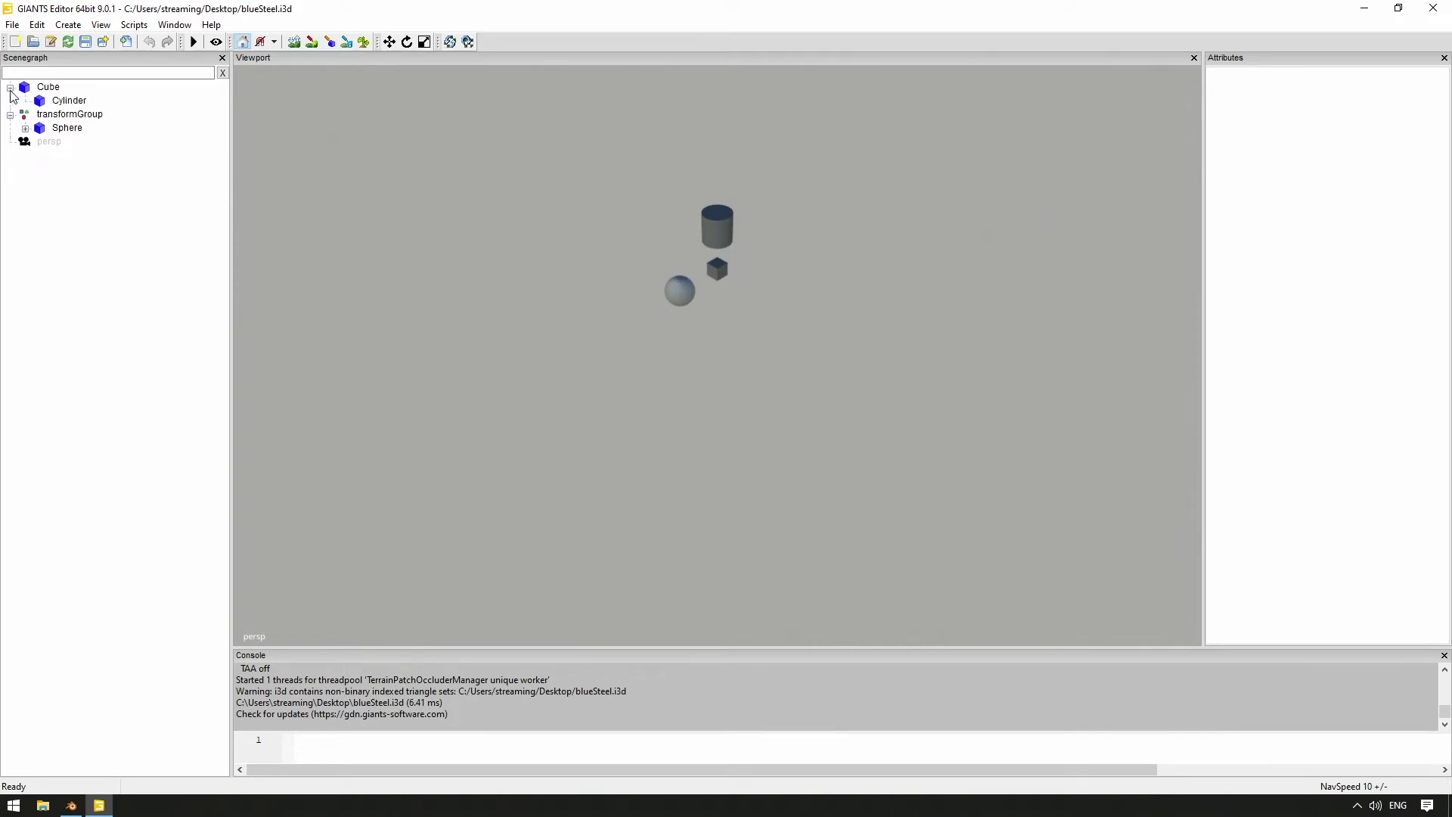
left_click(45, 89)
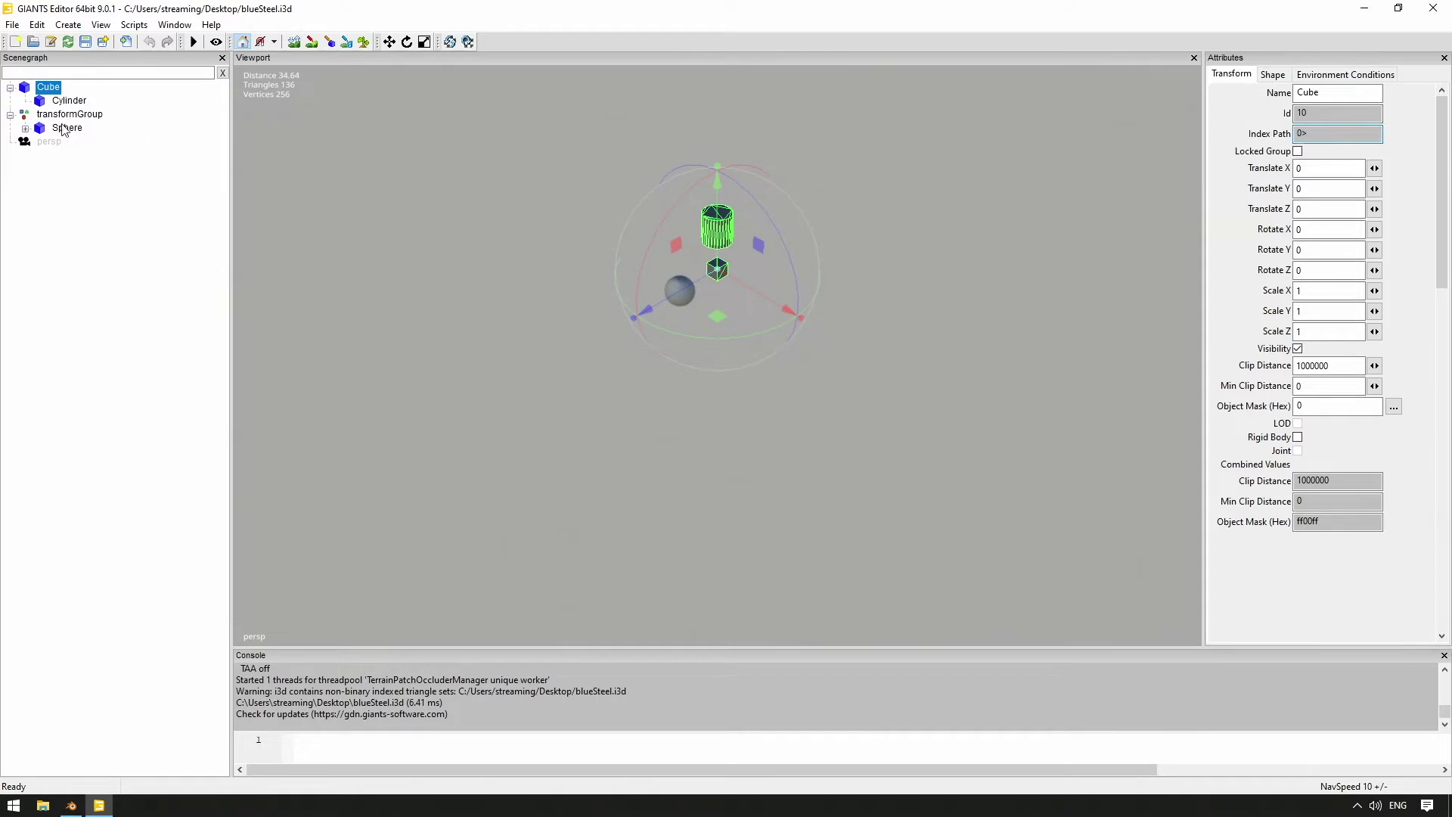
left_click(26, 129)
left_click(139, 142)
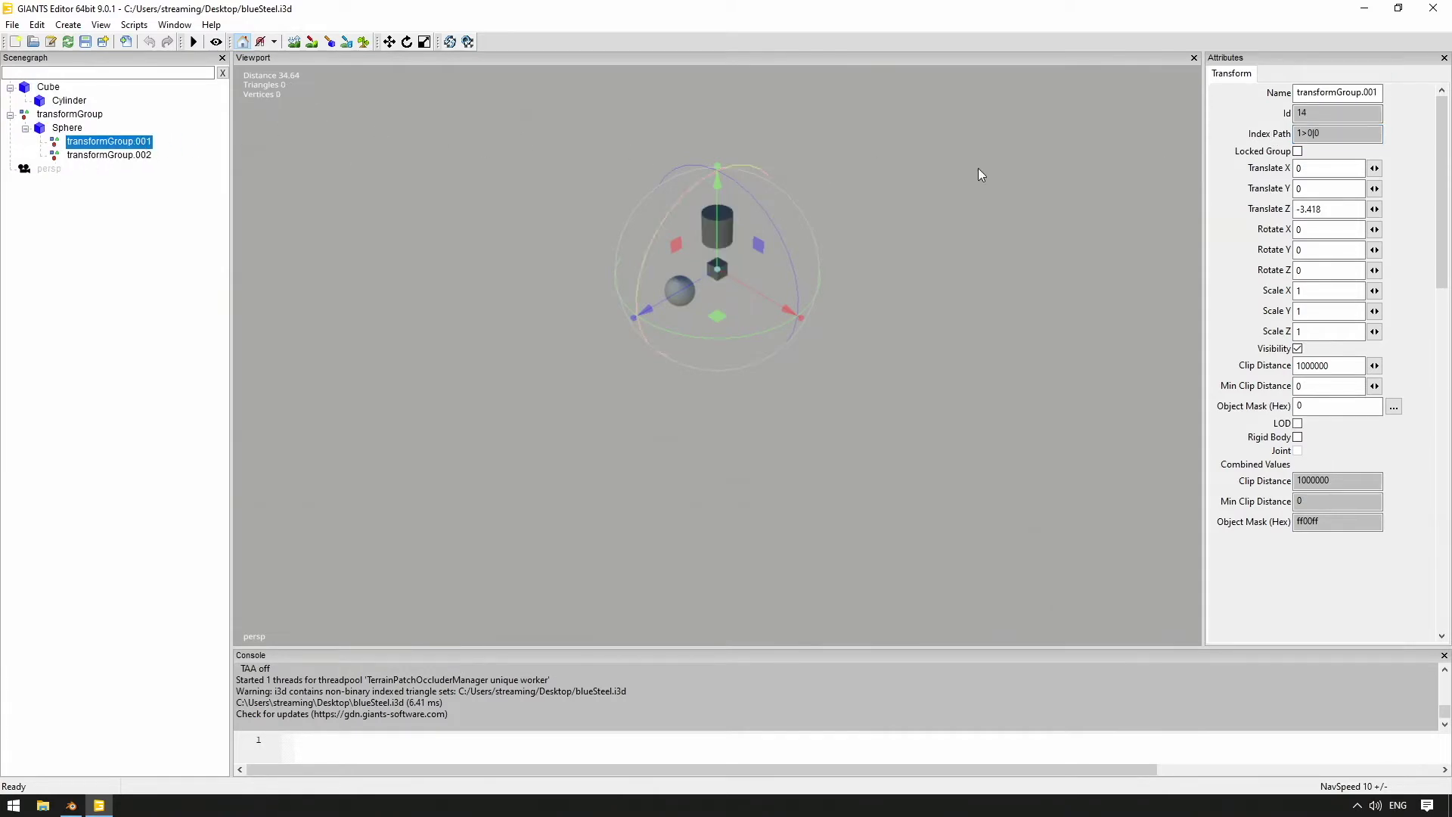
left_click_drag(1371, 135, 1240, 163)
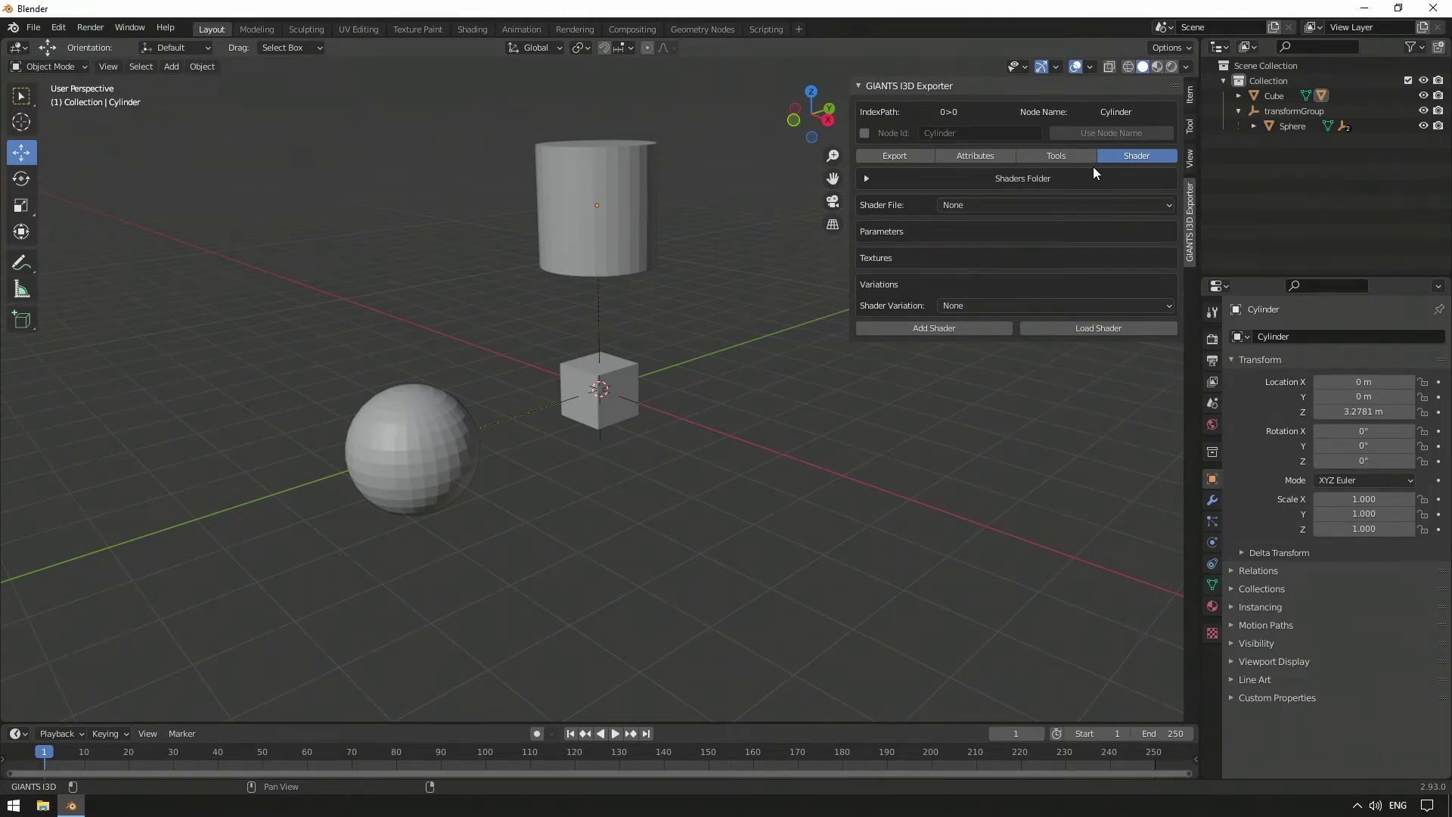
Point the I3D exporter's shaders folder to FarmingSimulator2022\data\shaders
left_click(1110, 175)
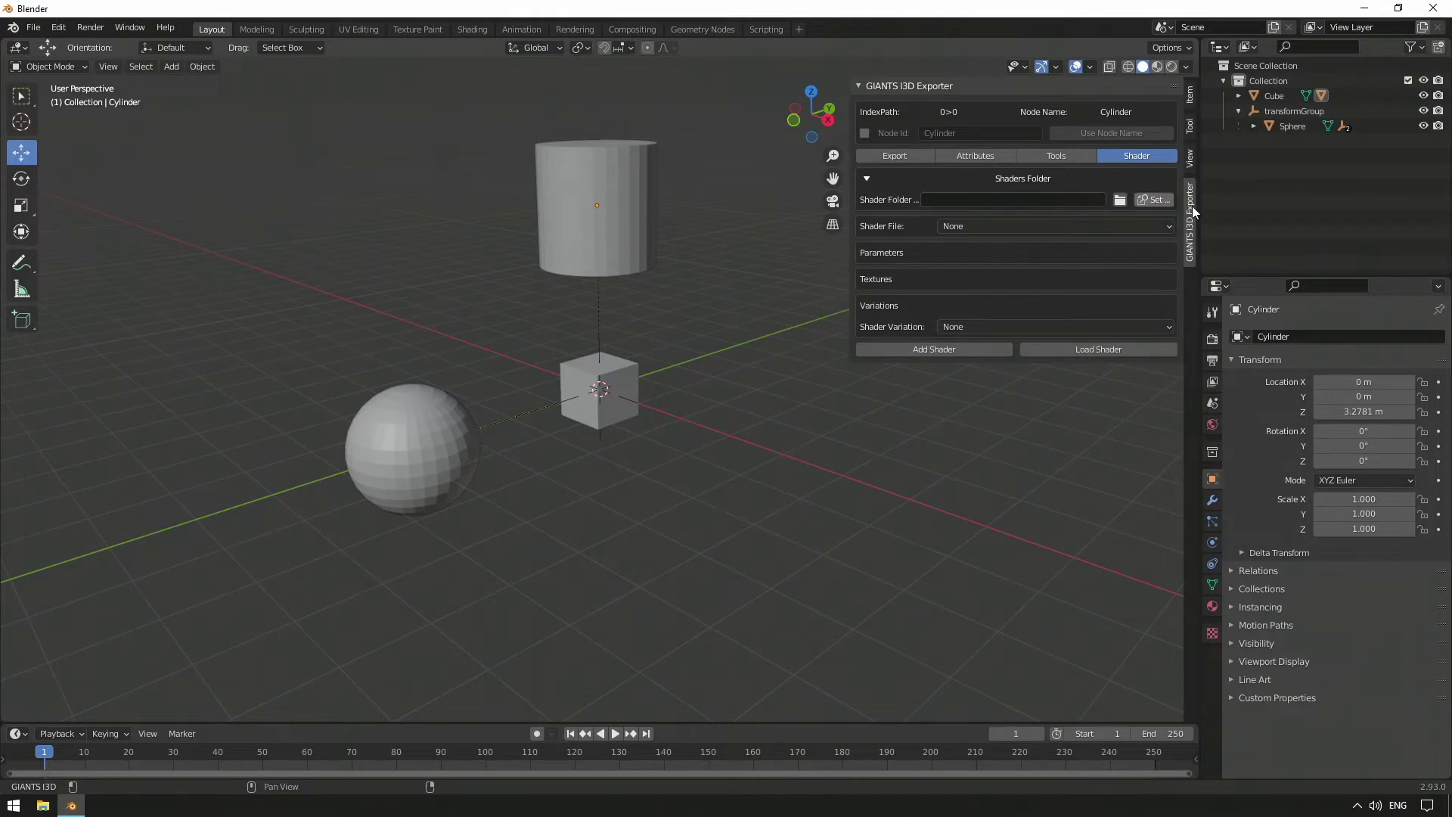
left_click(1119, 200)
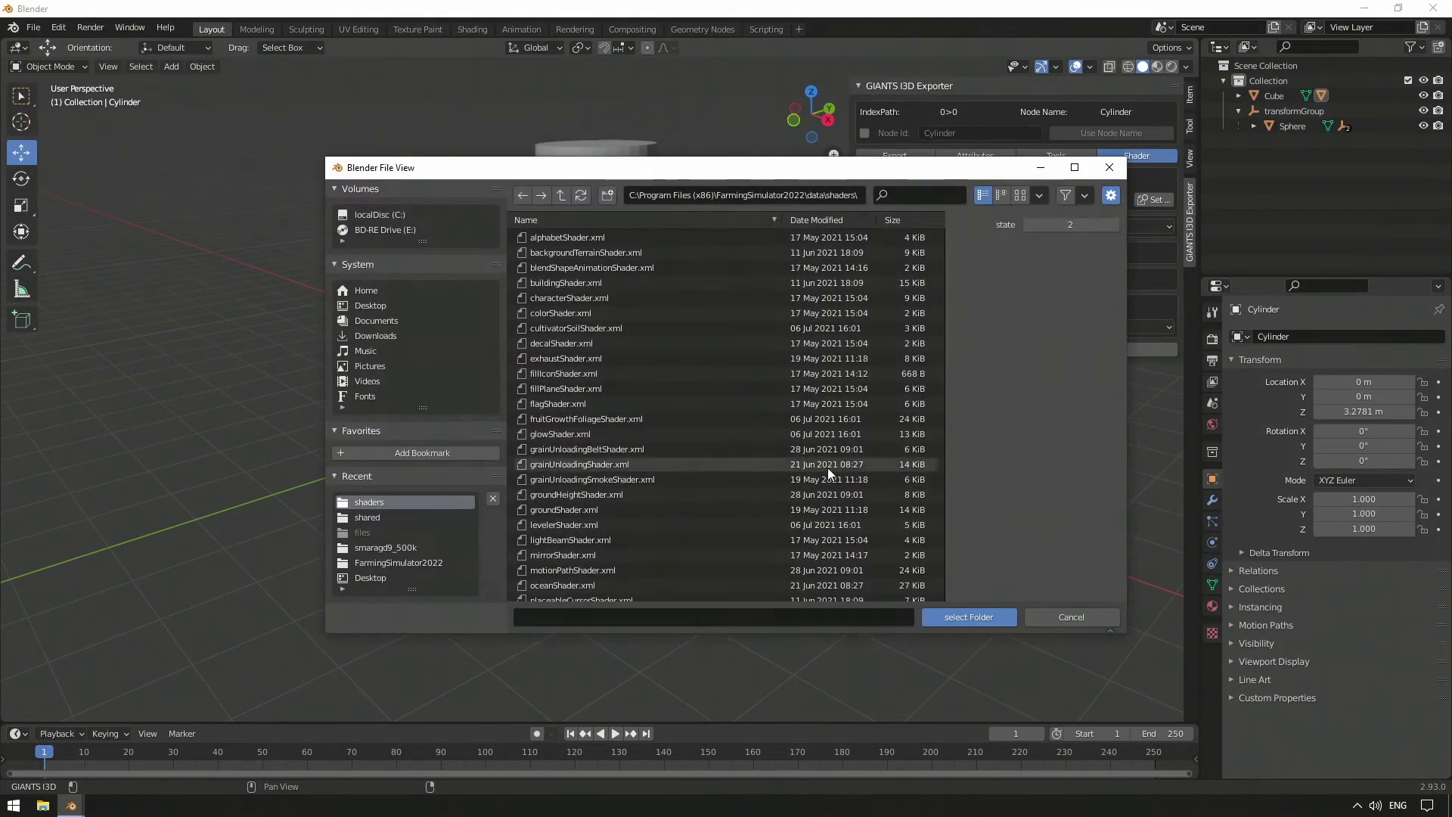
left_click(993, 617)
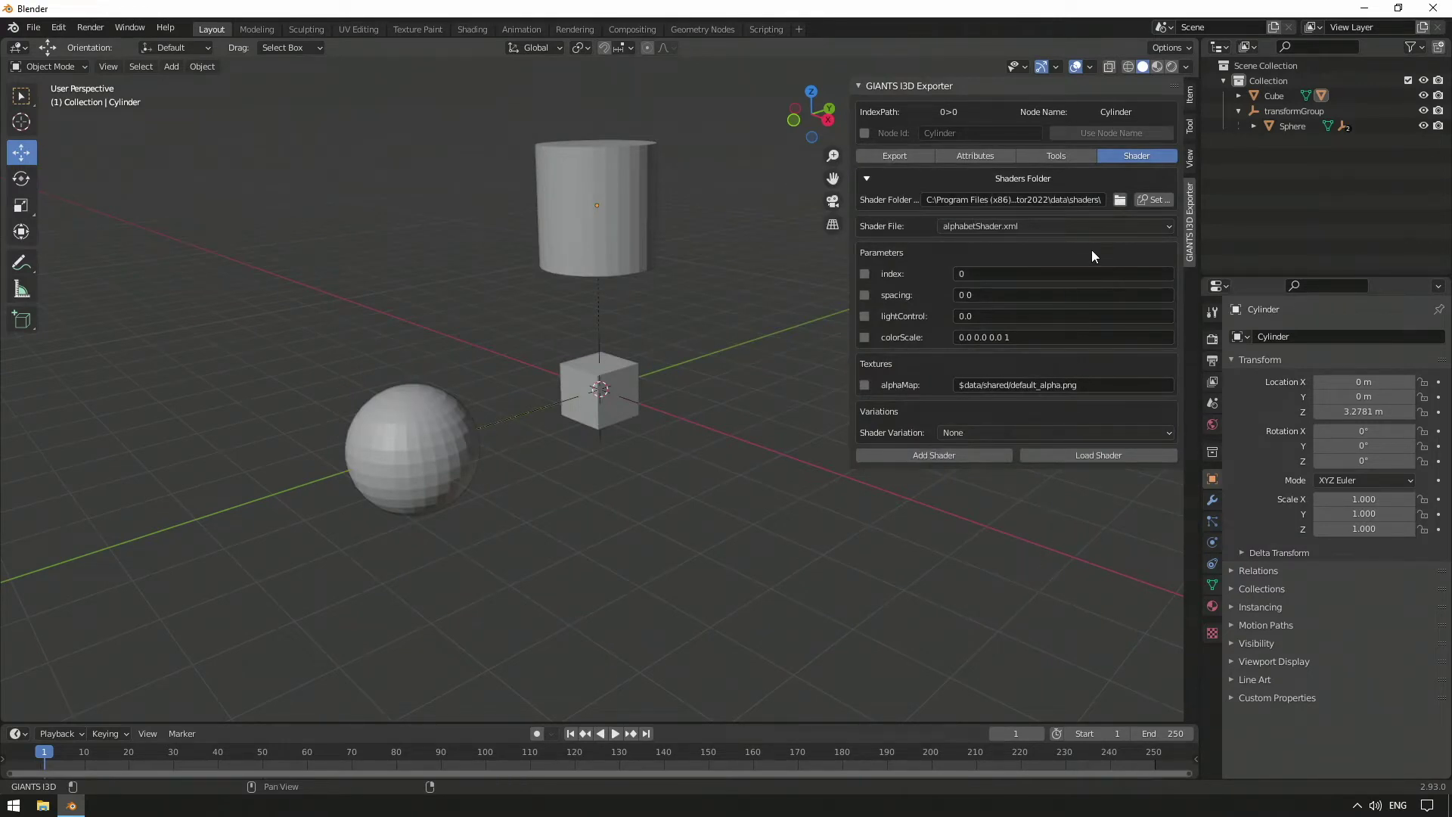
Set the Cylinder's shader file to vehicleShader.xml and enter colorMat0 as 0 0 1
left_click(1145, 226)
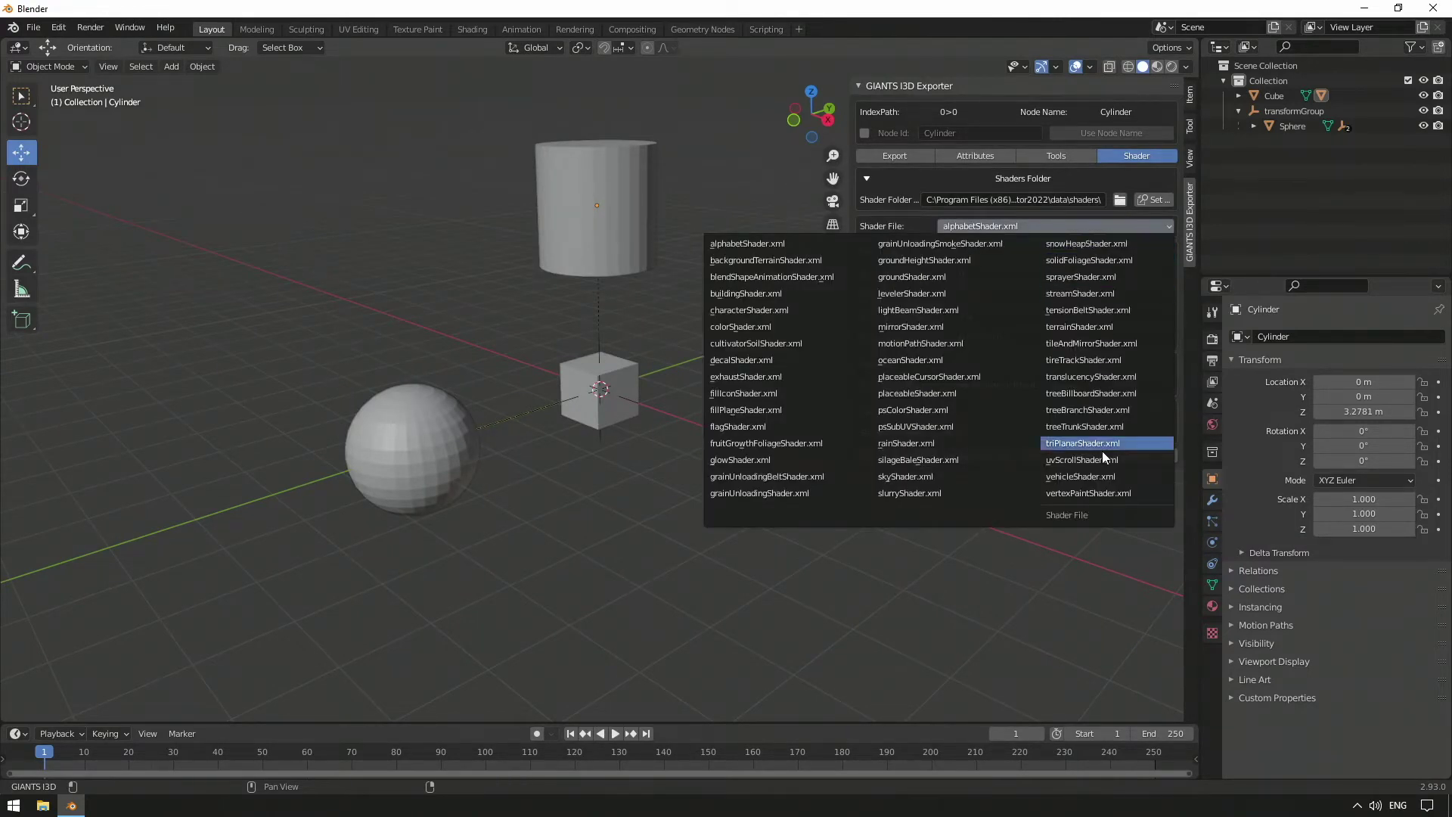
left_click(1149, 476)
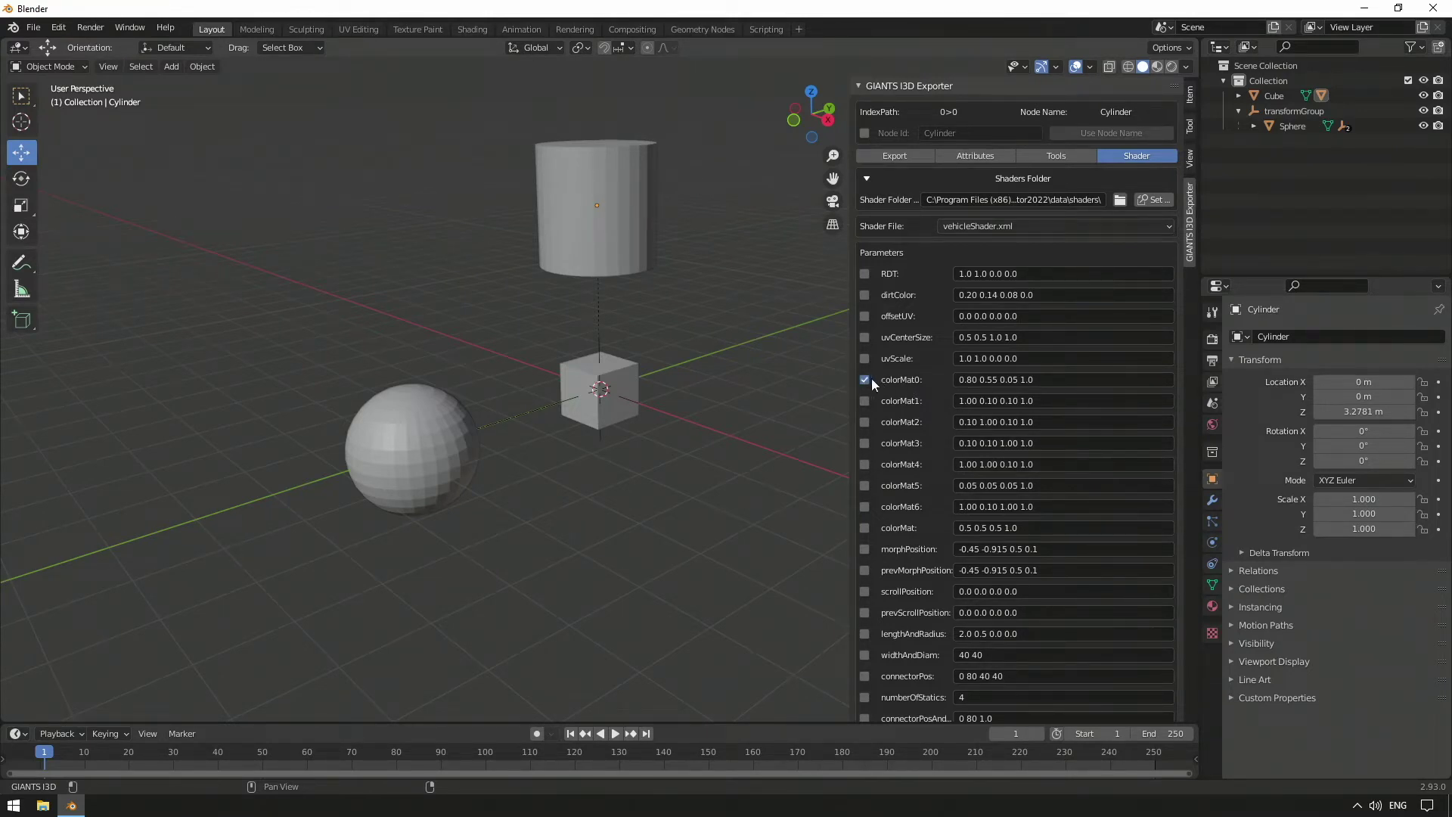
left_click(1039, 378)
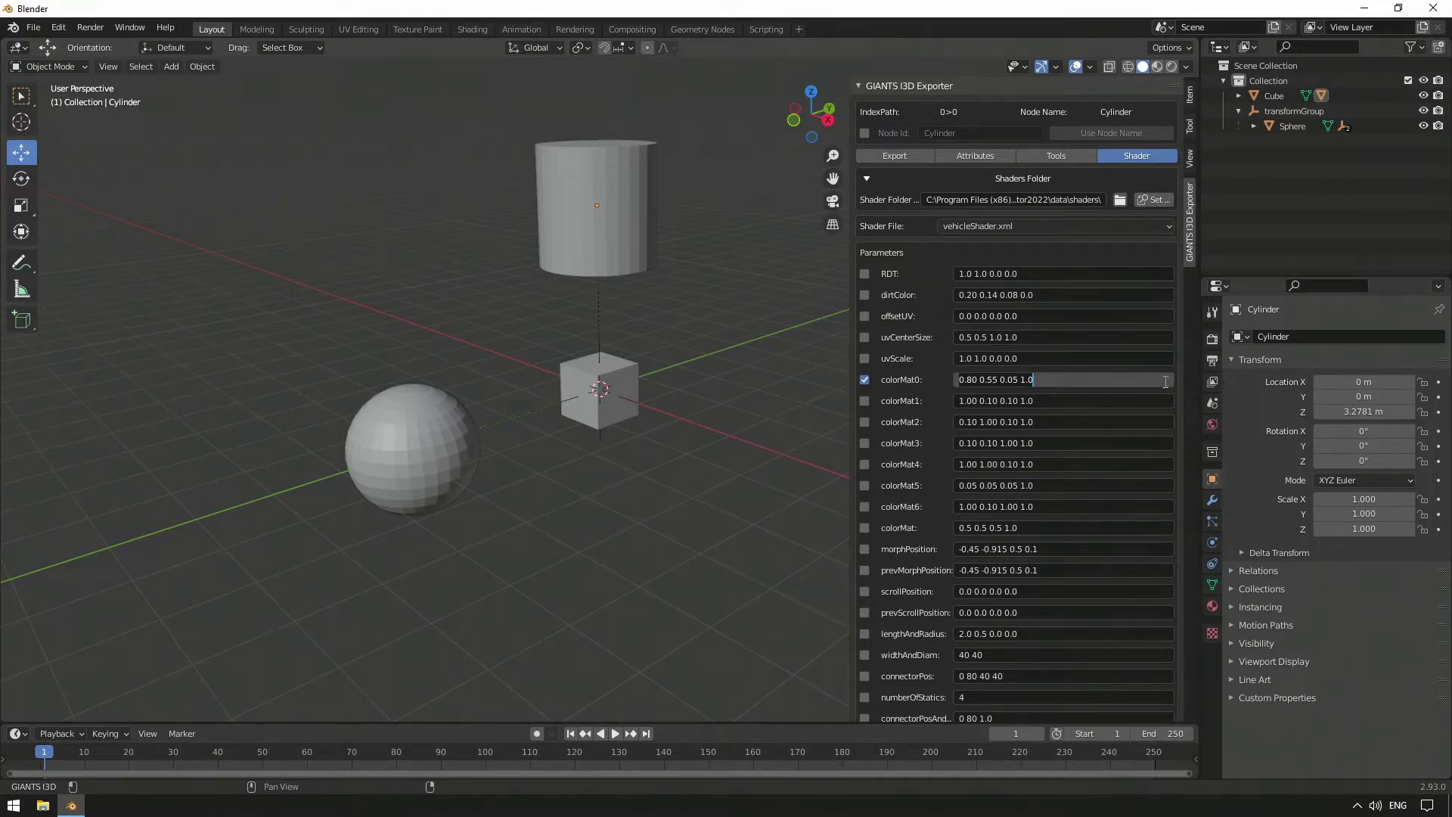
key("ctrl+a")
key("BackSpace")
type("0 0 1")
Test colorMat0 as pure red, then as pure green
key("Return")
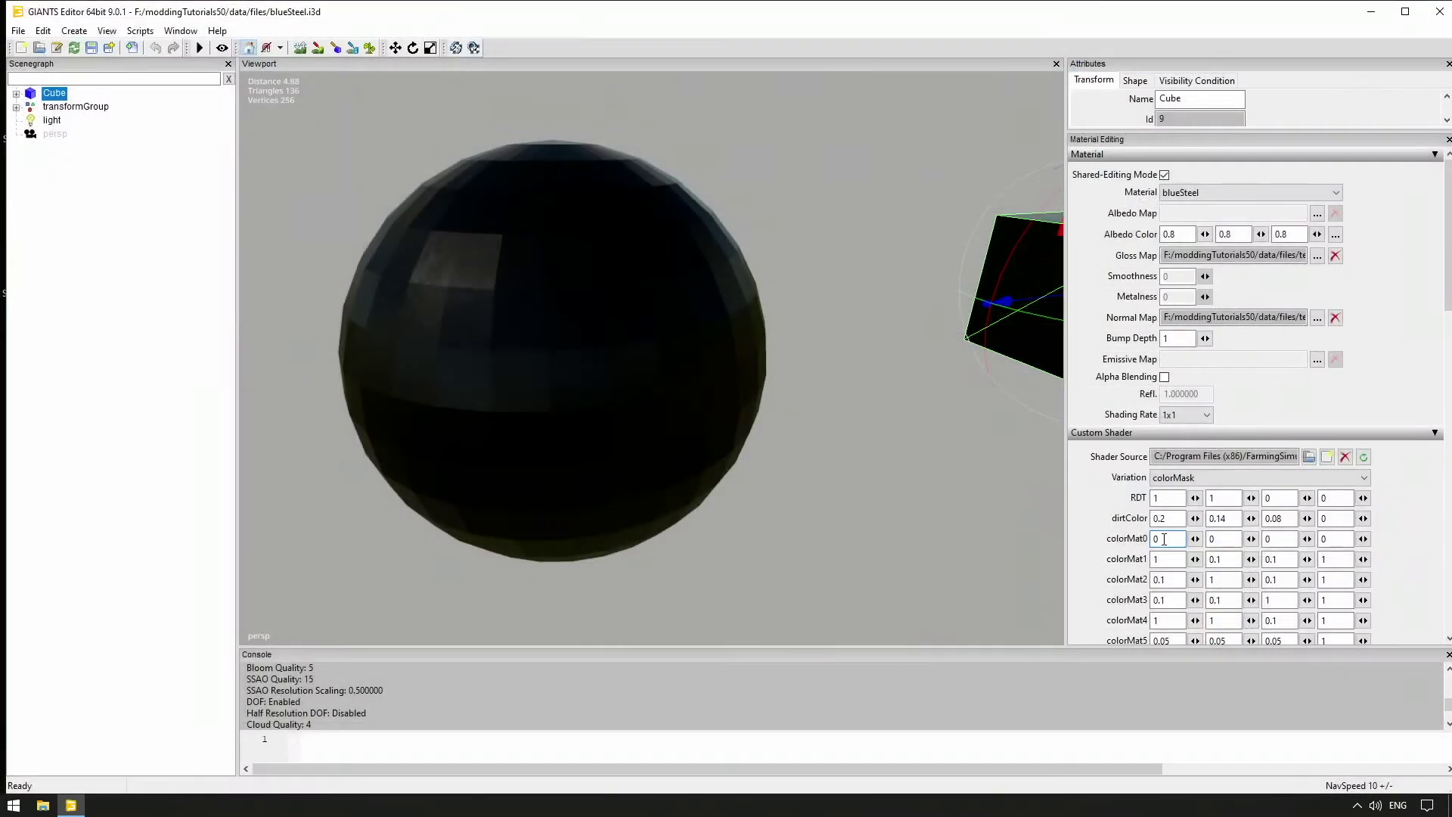
type("1")
key("Return")
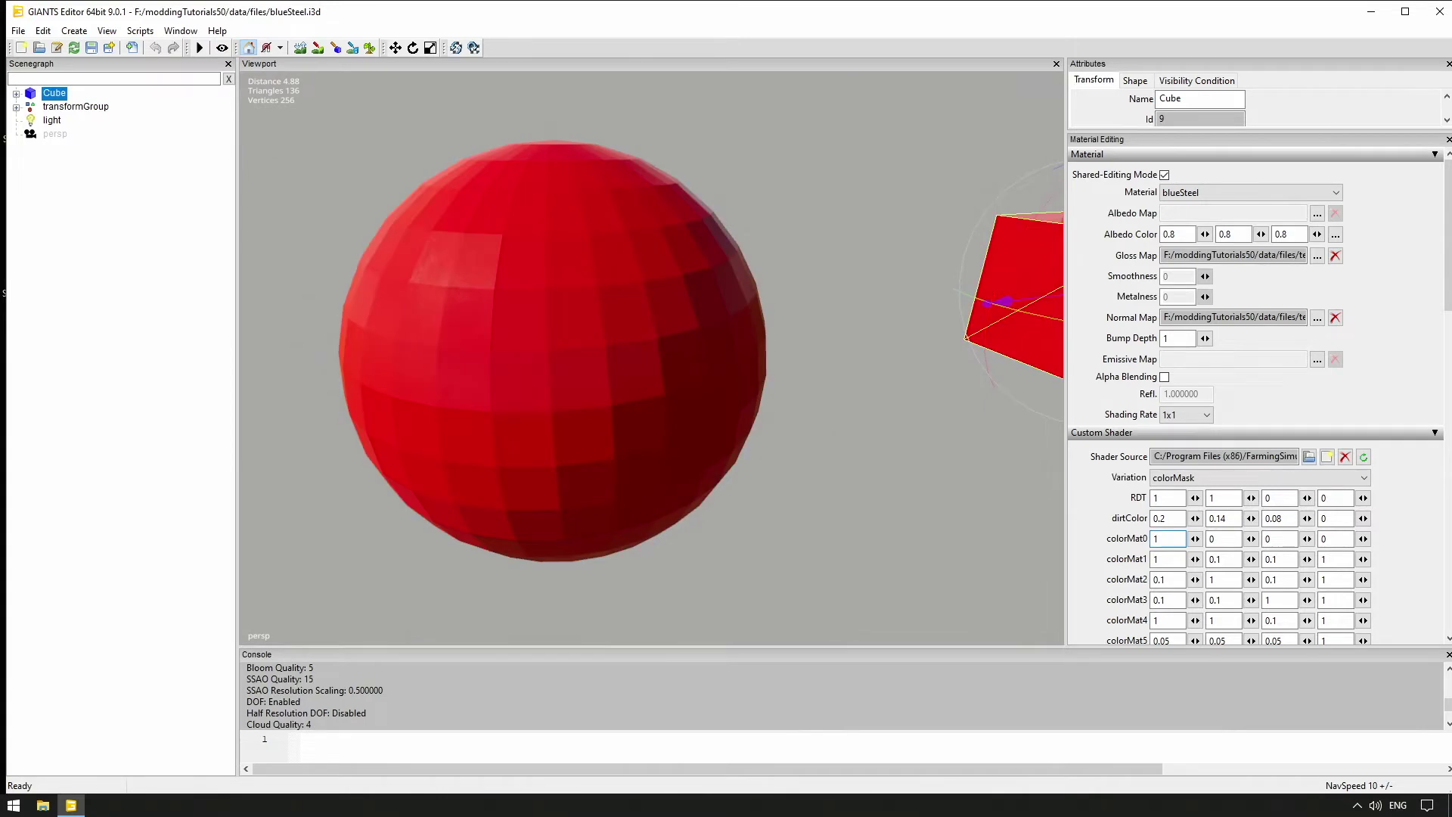
type("0")
key("Tab")
type("1")
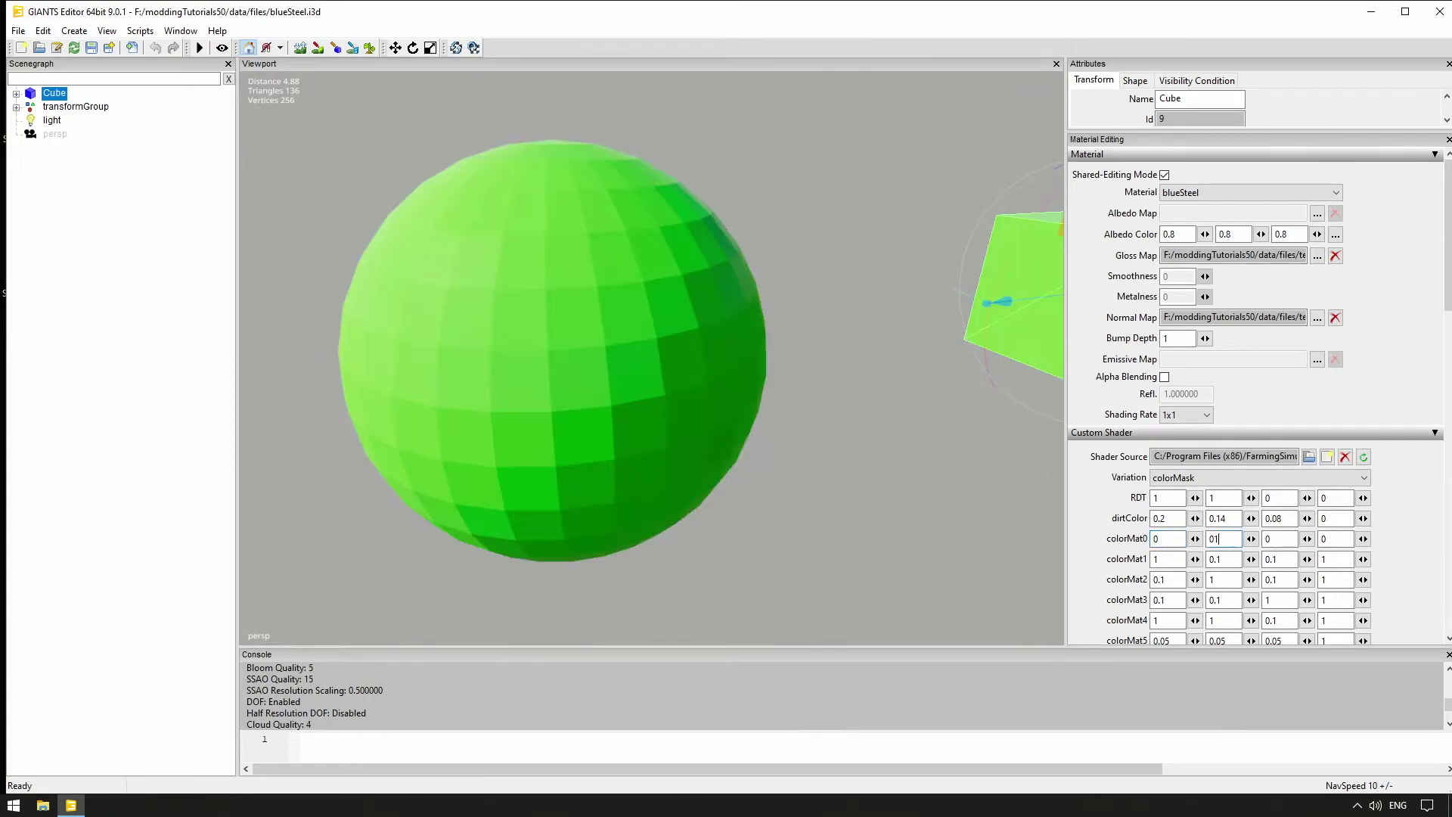
key("Return")
Switch colorMat0 from green to pure blue, briefly zeroing and restoring the blue
type("0")
key("Return")
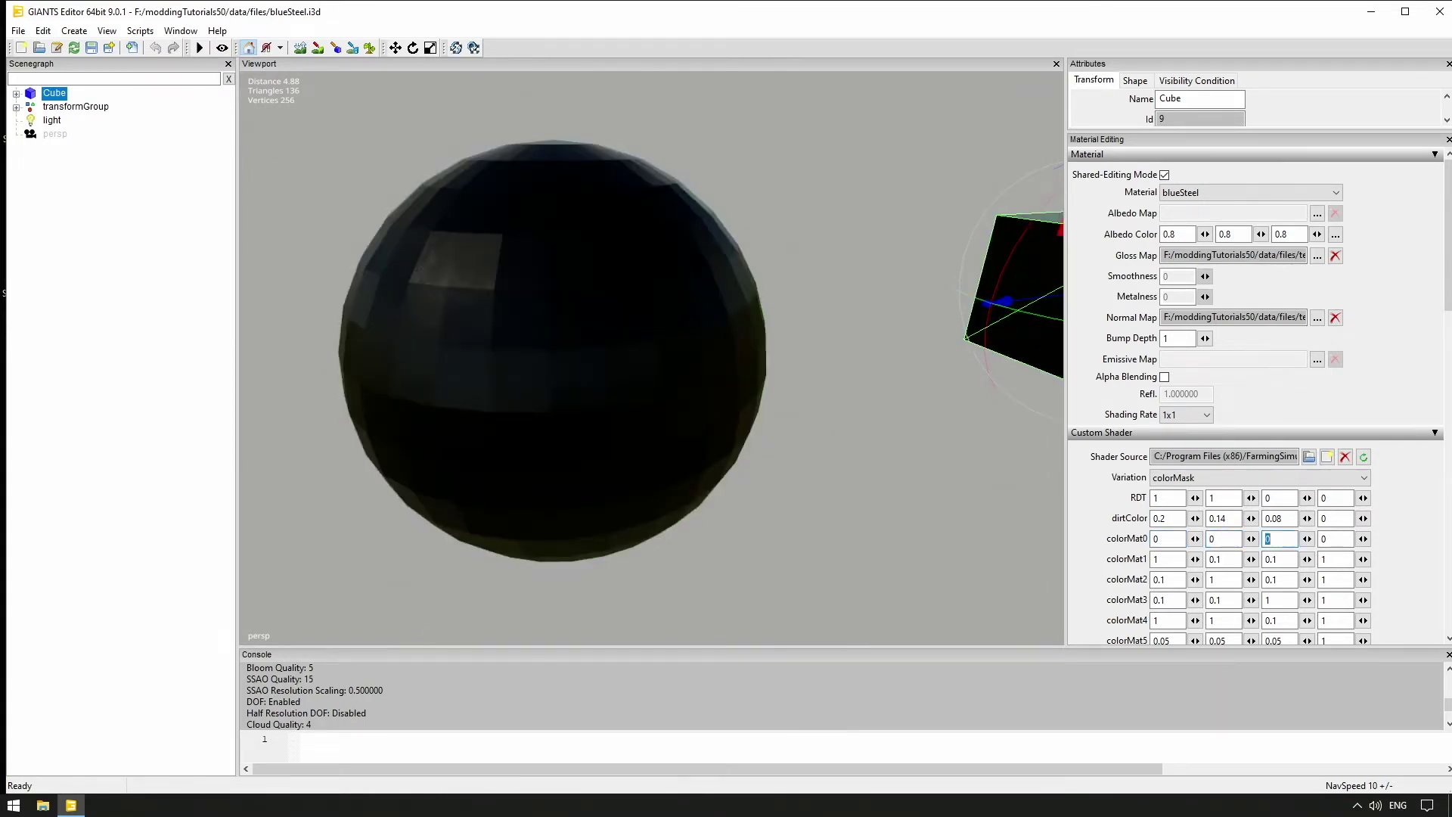
type("1")
key("Return")
type("0")
key("Return")
type("1")
key("Return")
Raise colorMat0's green and red to 1, making it white at 1 1 1
double_click(1222, 536)
type("1")
key("Return")
double_click(1163, 539)
type("1")
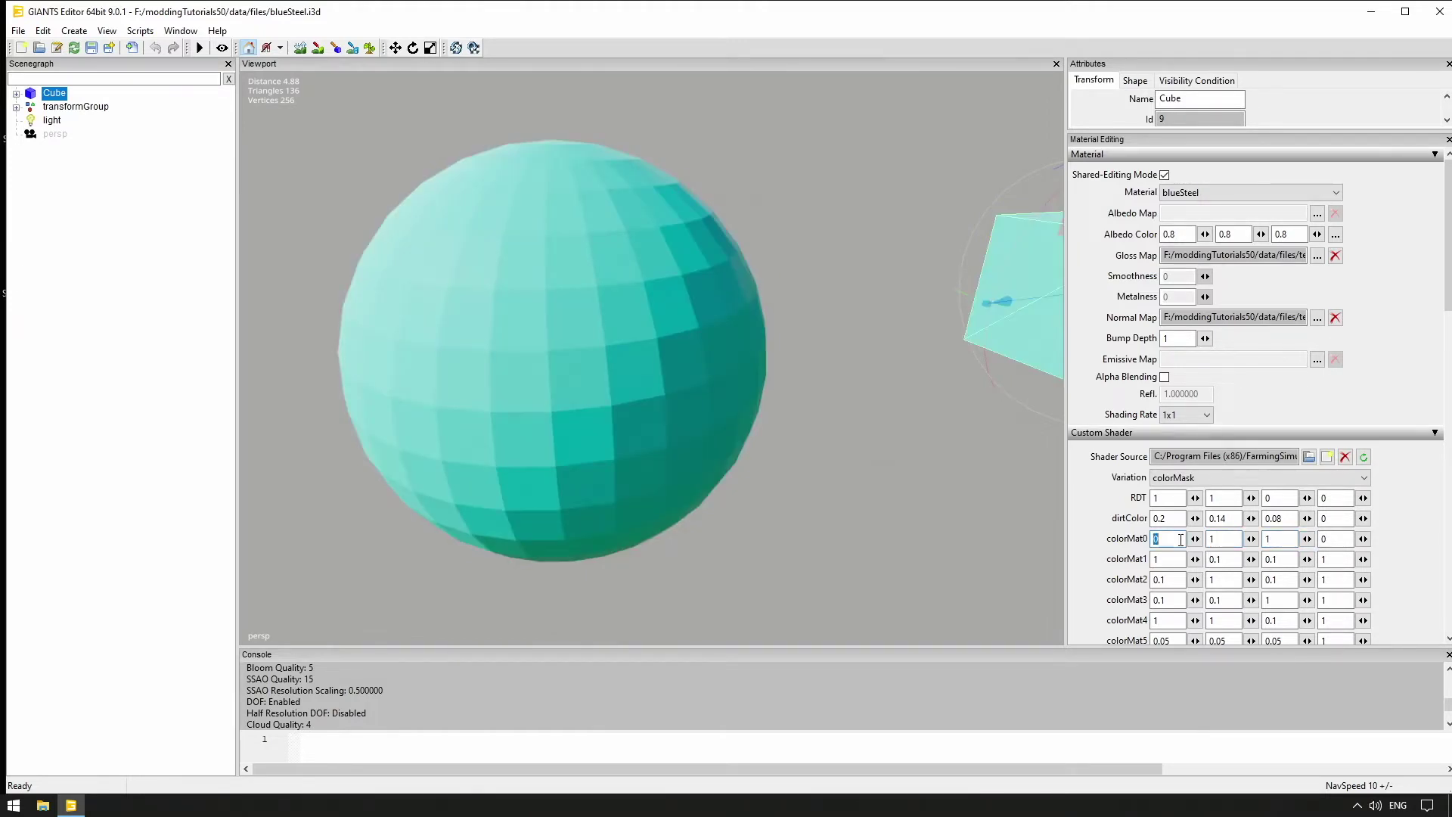
key("Return")
Set colorMat0's fourth value to 10, then 5, and finally 12
double_click(1350, 536)
type("10")
key("Return")
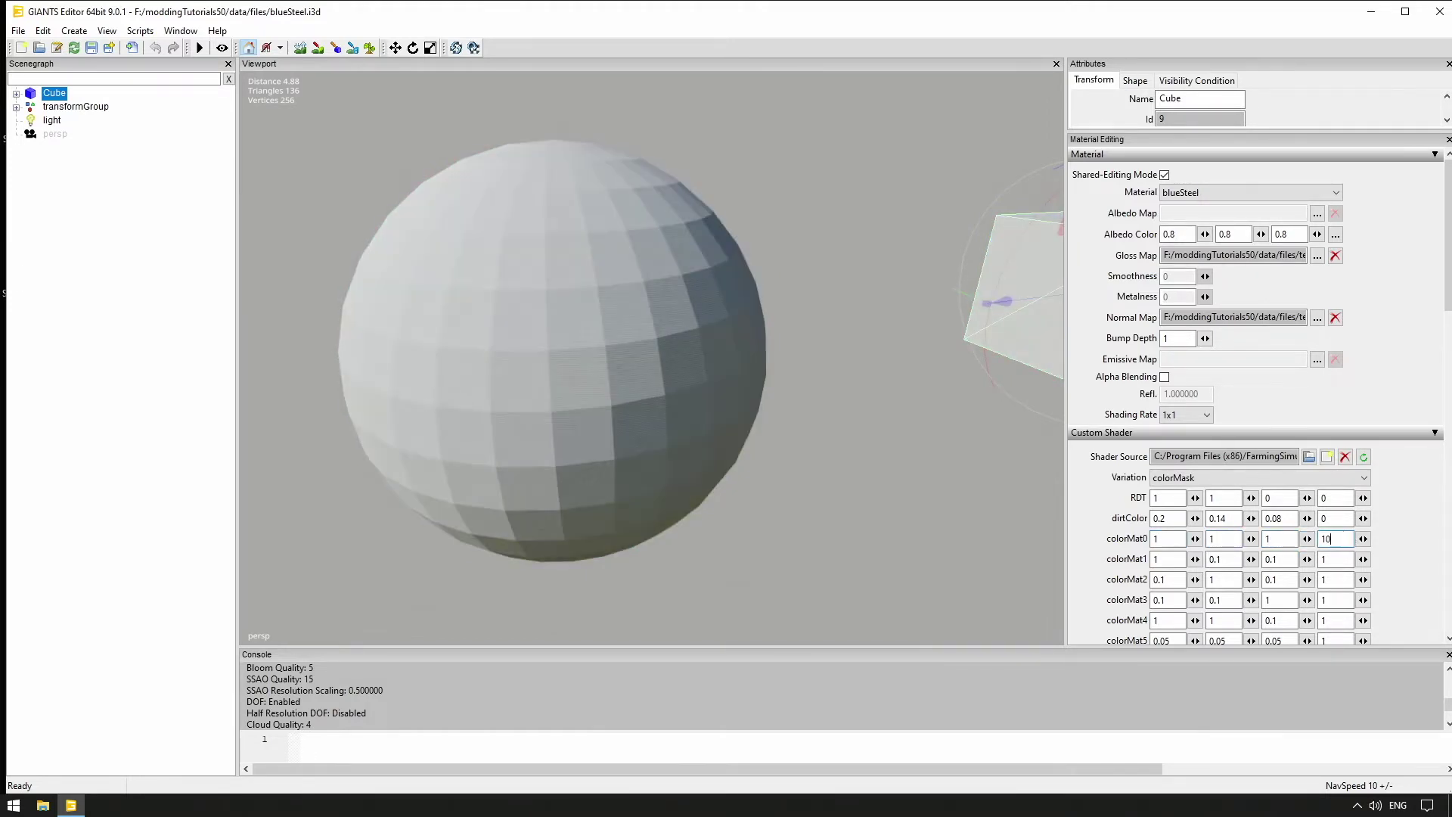
double_click(1336, 537)
type("5")
key("Return")
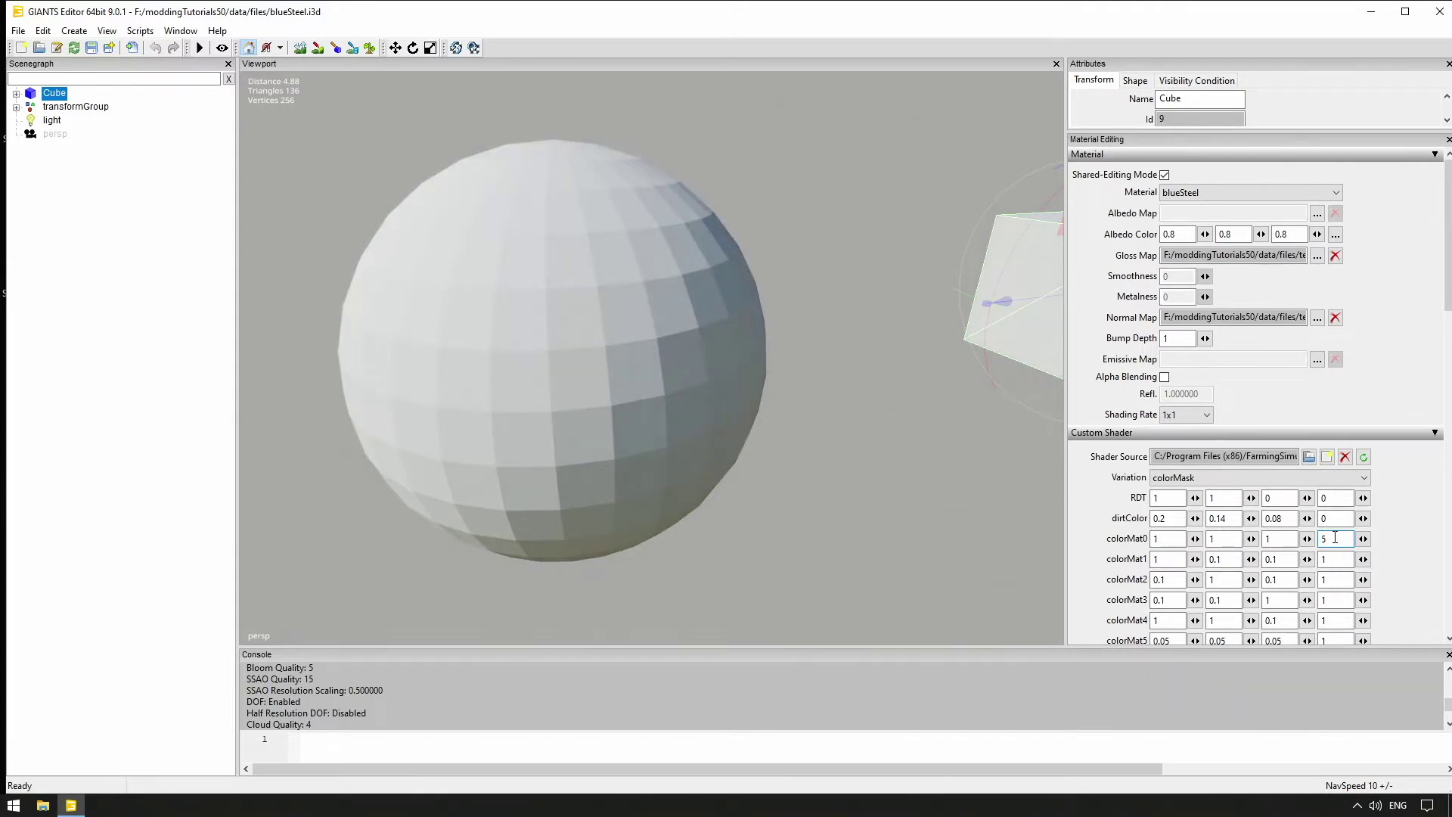
double_click(1336, 538)
type("12")
key("Return")
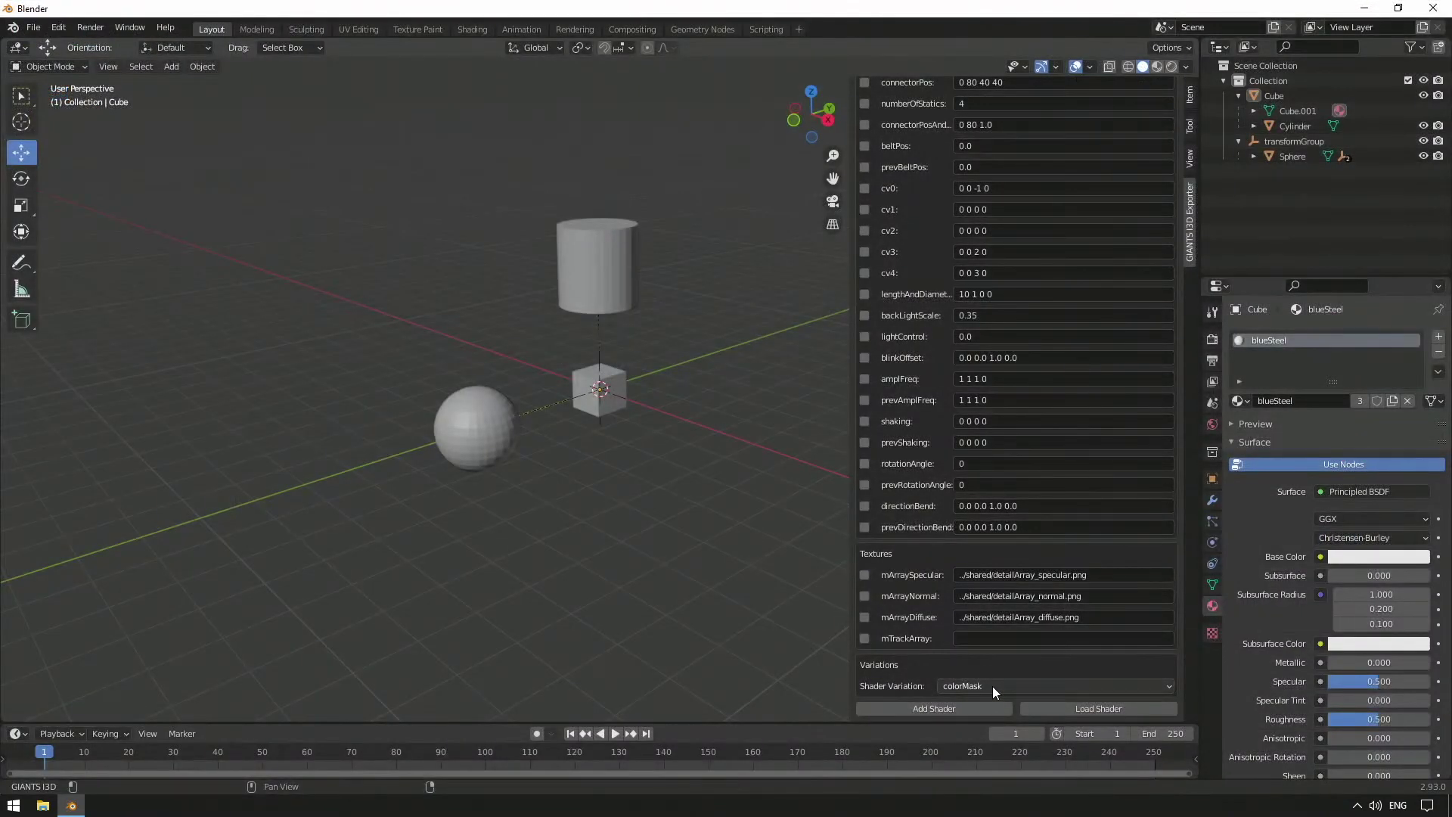
Keep the colorMask shader variation, select all objects, and add the GIANTS shader to them
left_click(992, 687)
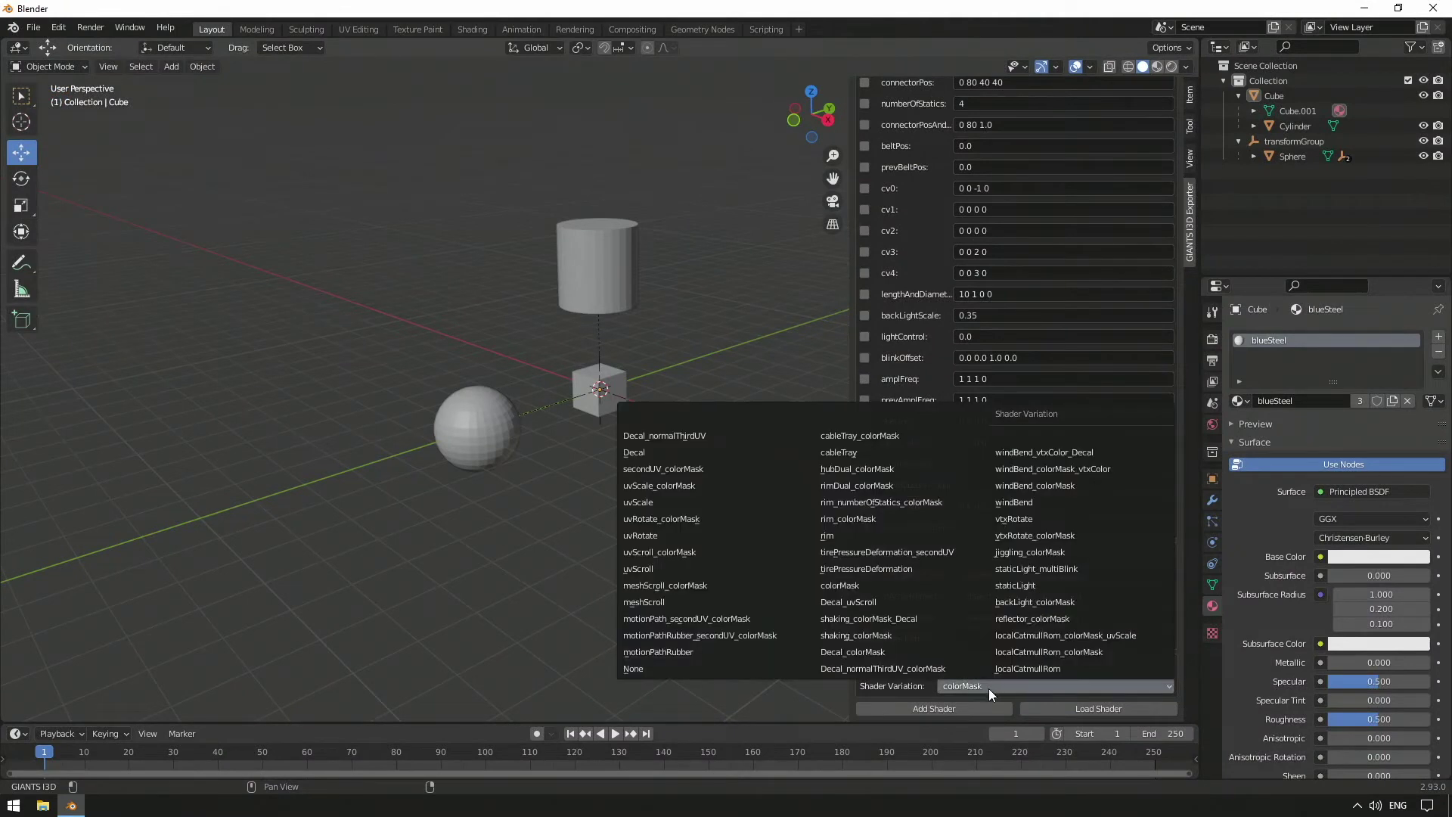
left_click(877, 586)
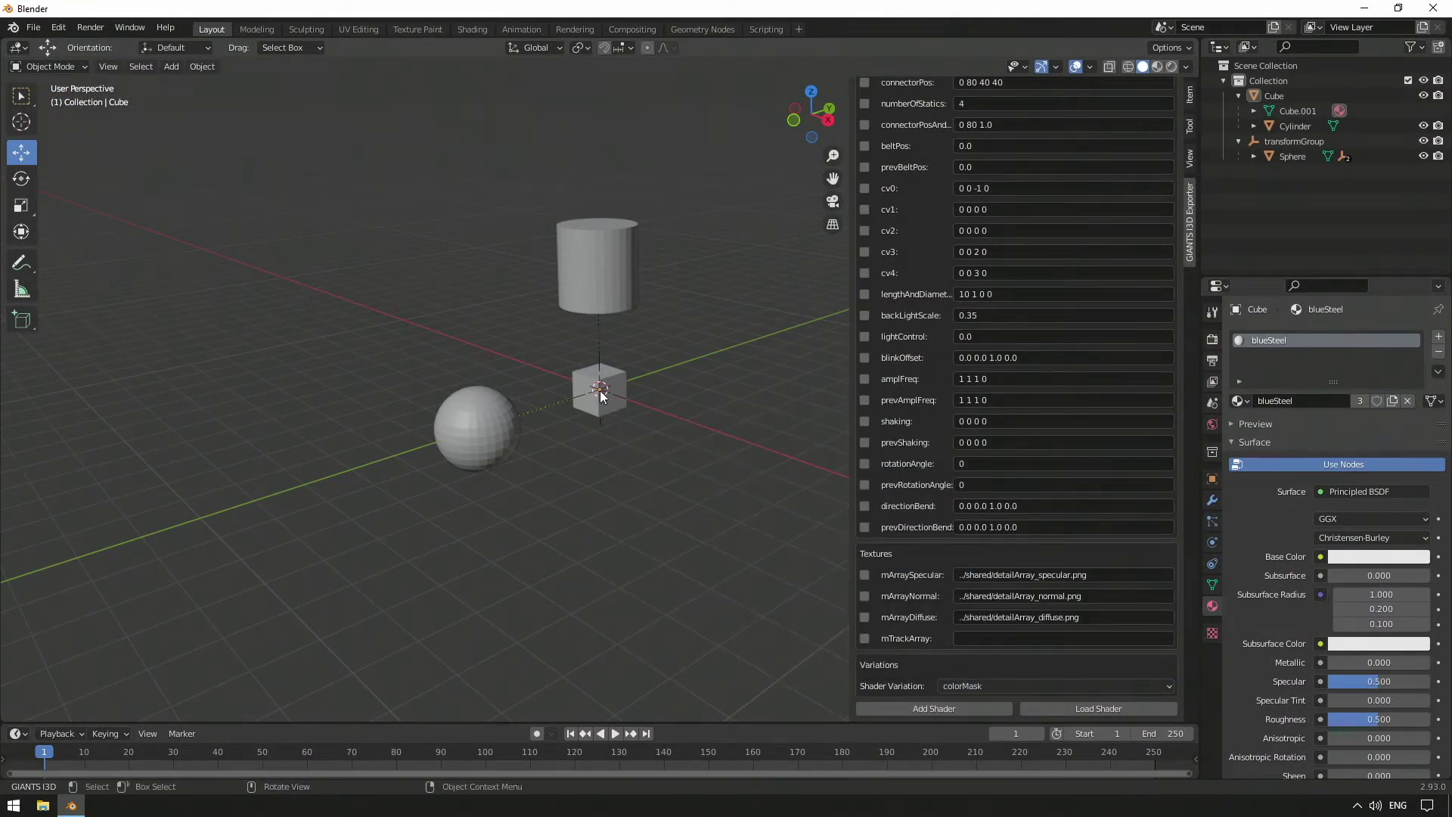
left_click(620, 407)
key("a")
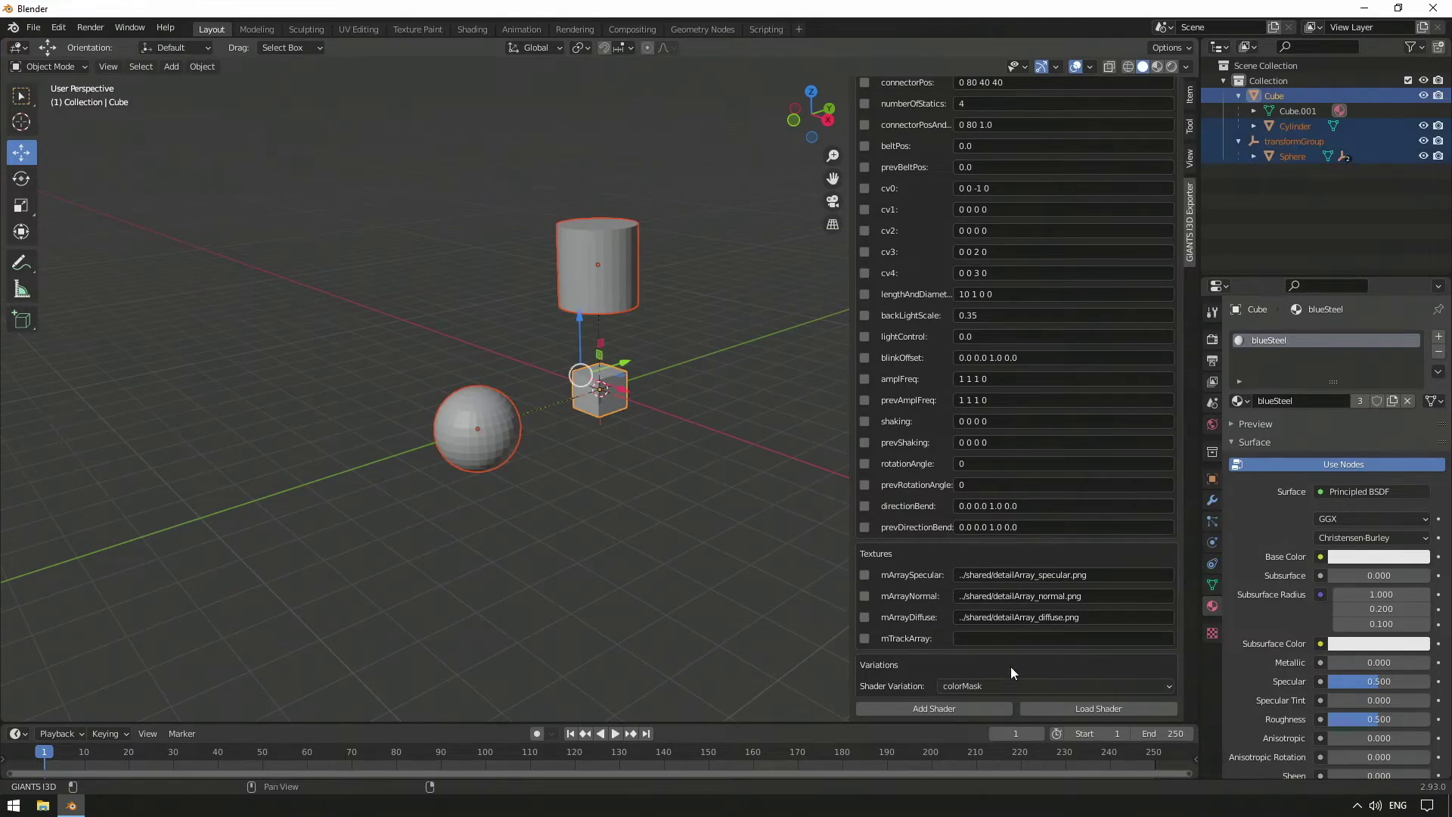
left_click(985, 711)
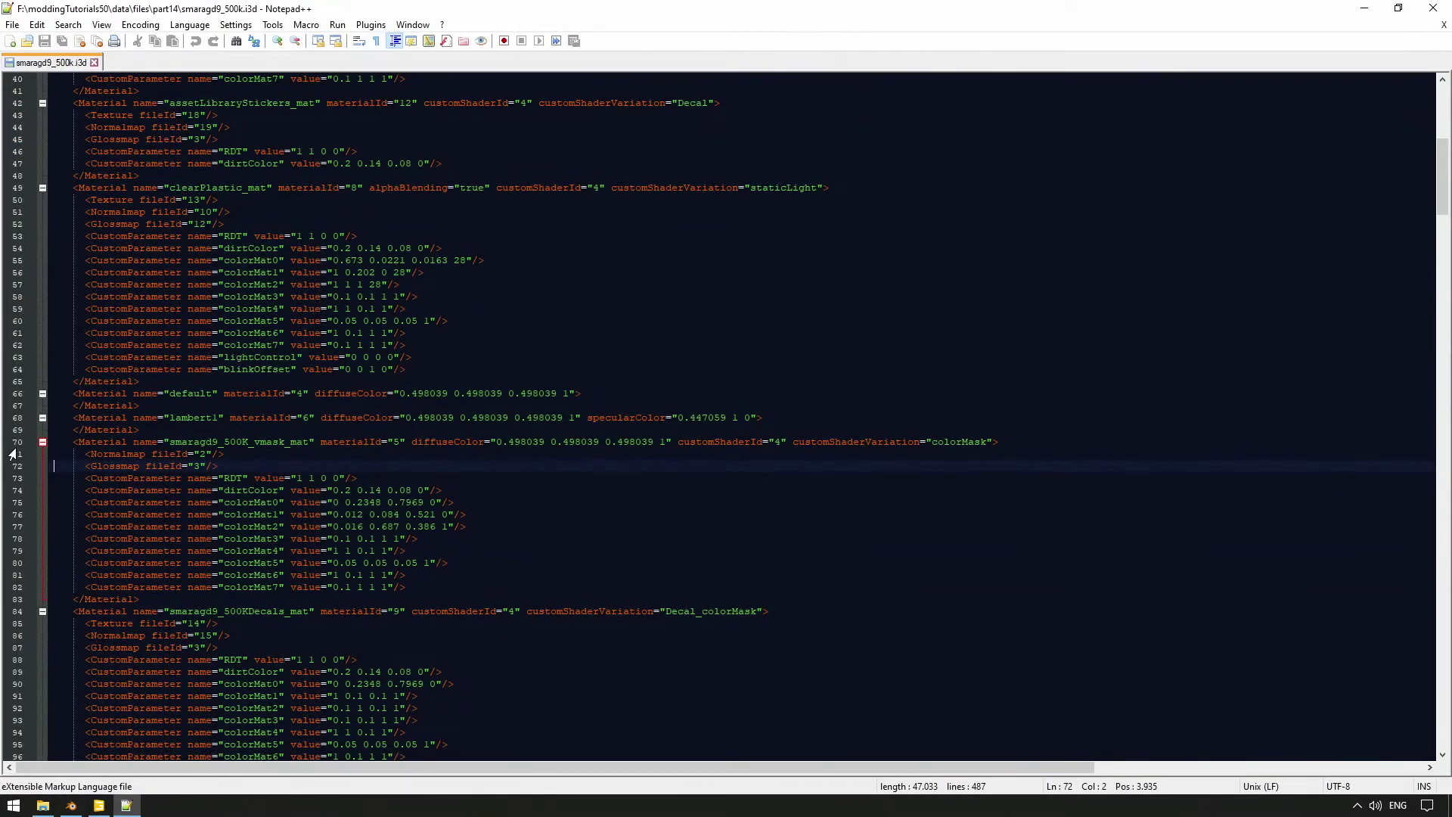
Select lines 70 through 83, the smaragd9_500K_vmask_mat material block
left_click(10, 443)
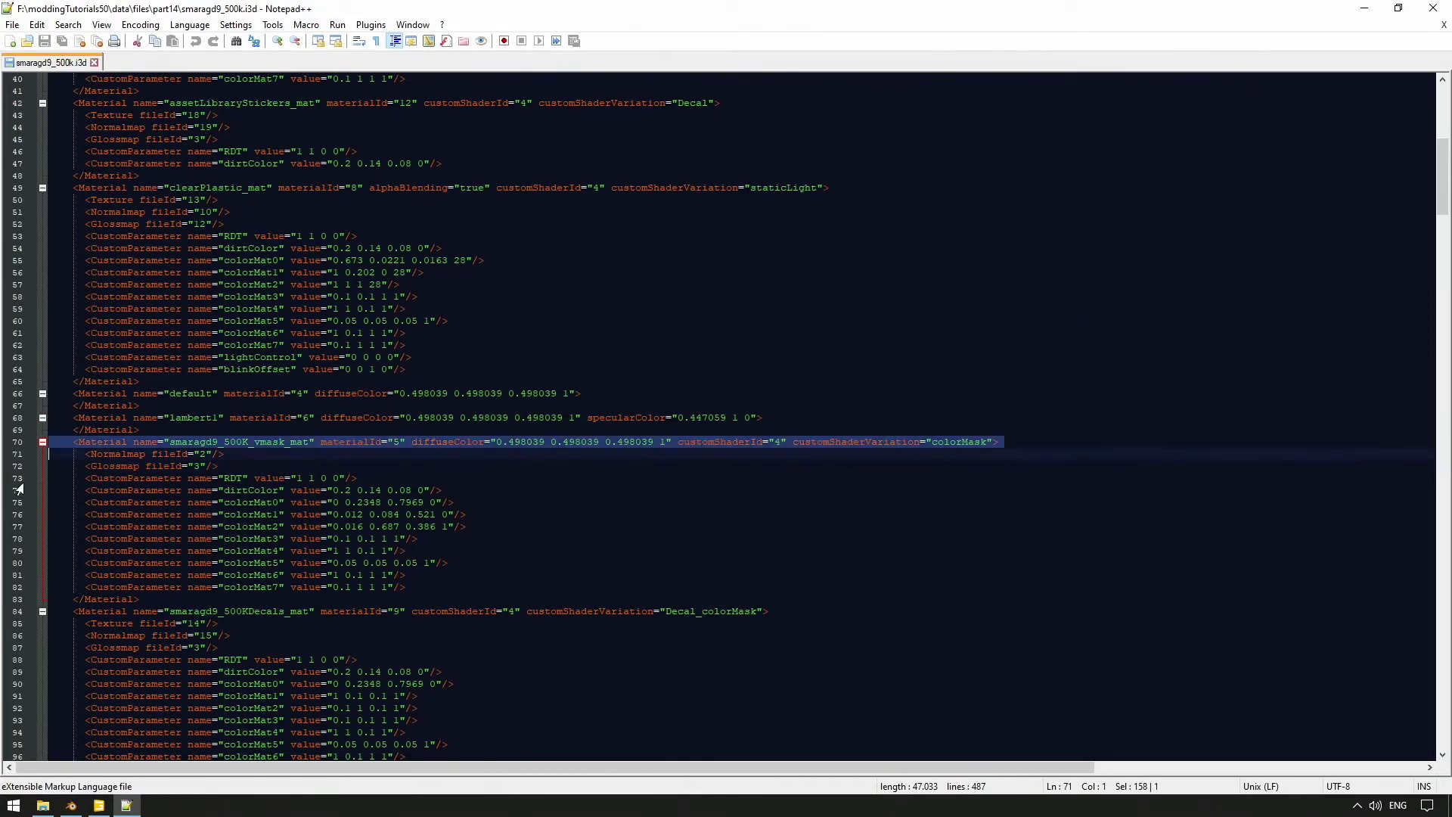
left_click(17, 608, "shift")
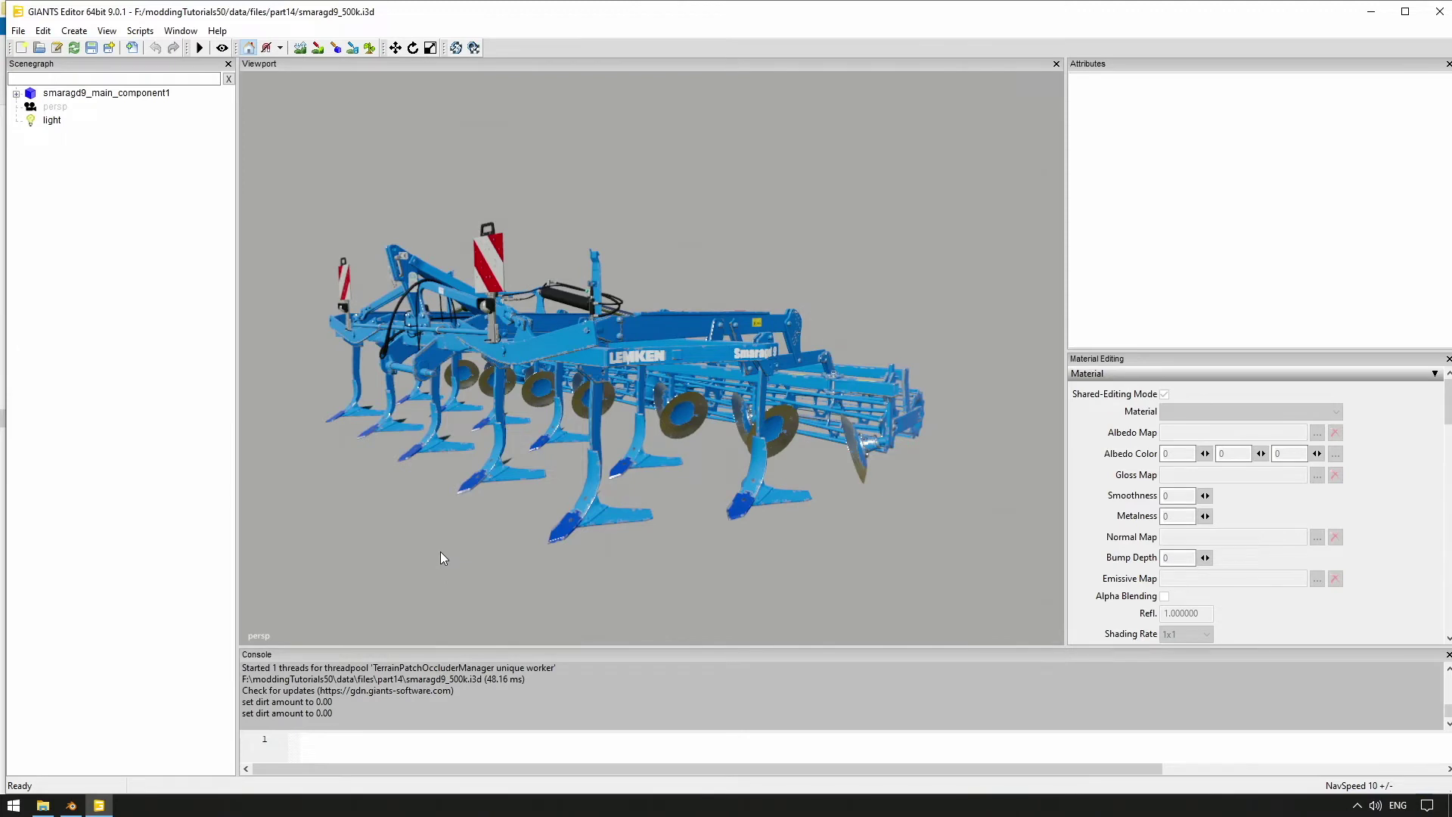
Preview the Lemken implement with dirt and scratches at 1.00
key("d")
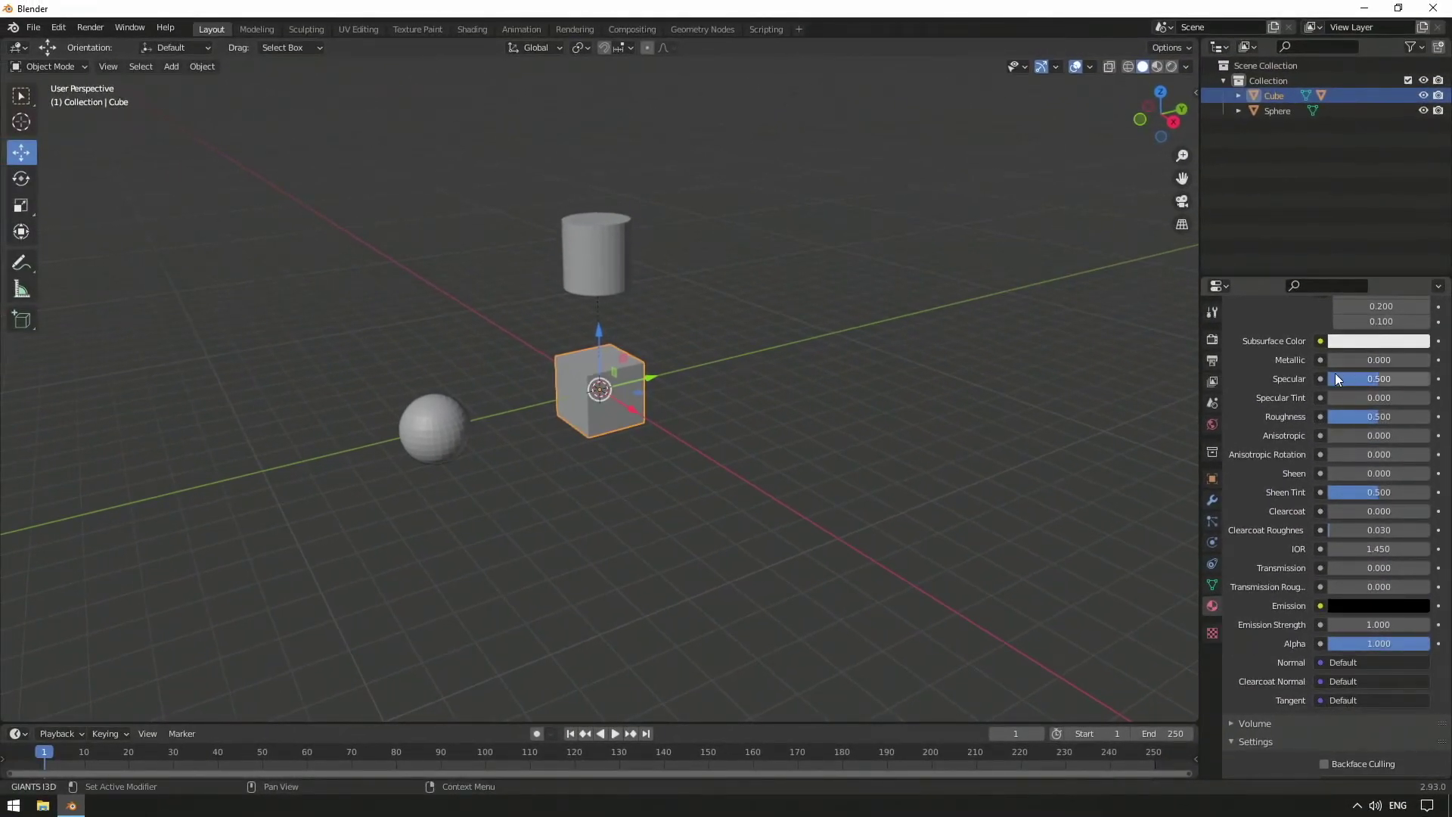
Connect an Image Texture loading default_vmask.png from the textures folder to Specular
left_click(1320, 378)
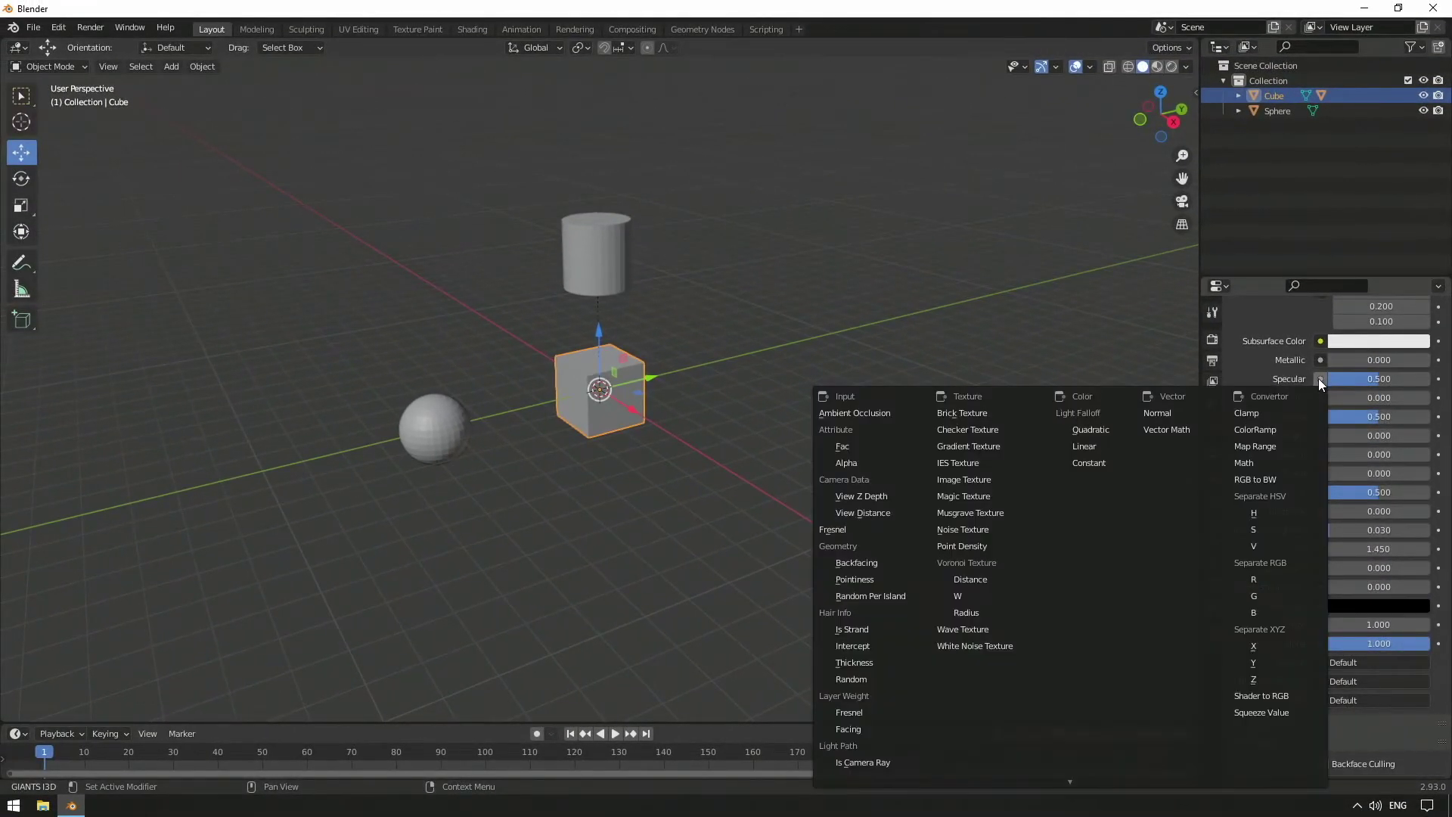
left_click(963, 478)
left_click(1391, 396)
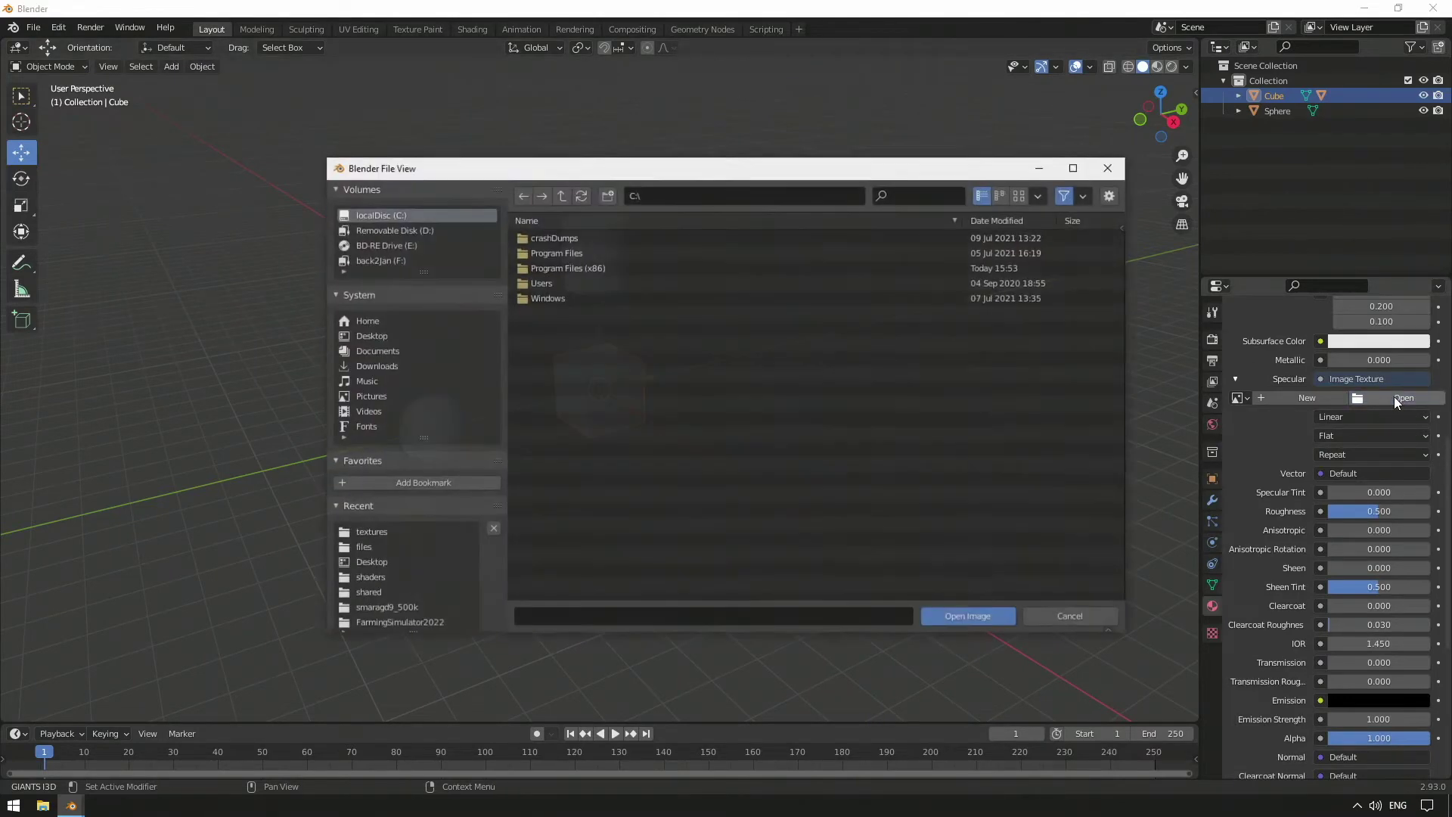
left_click(378, 532)
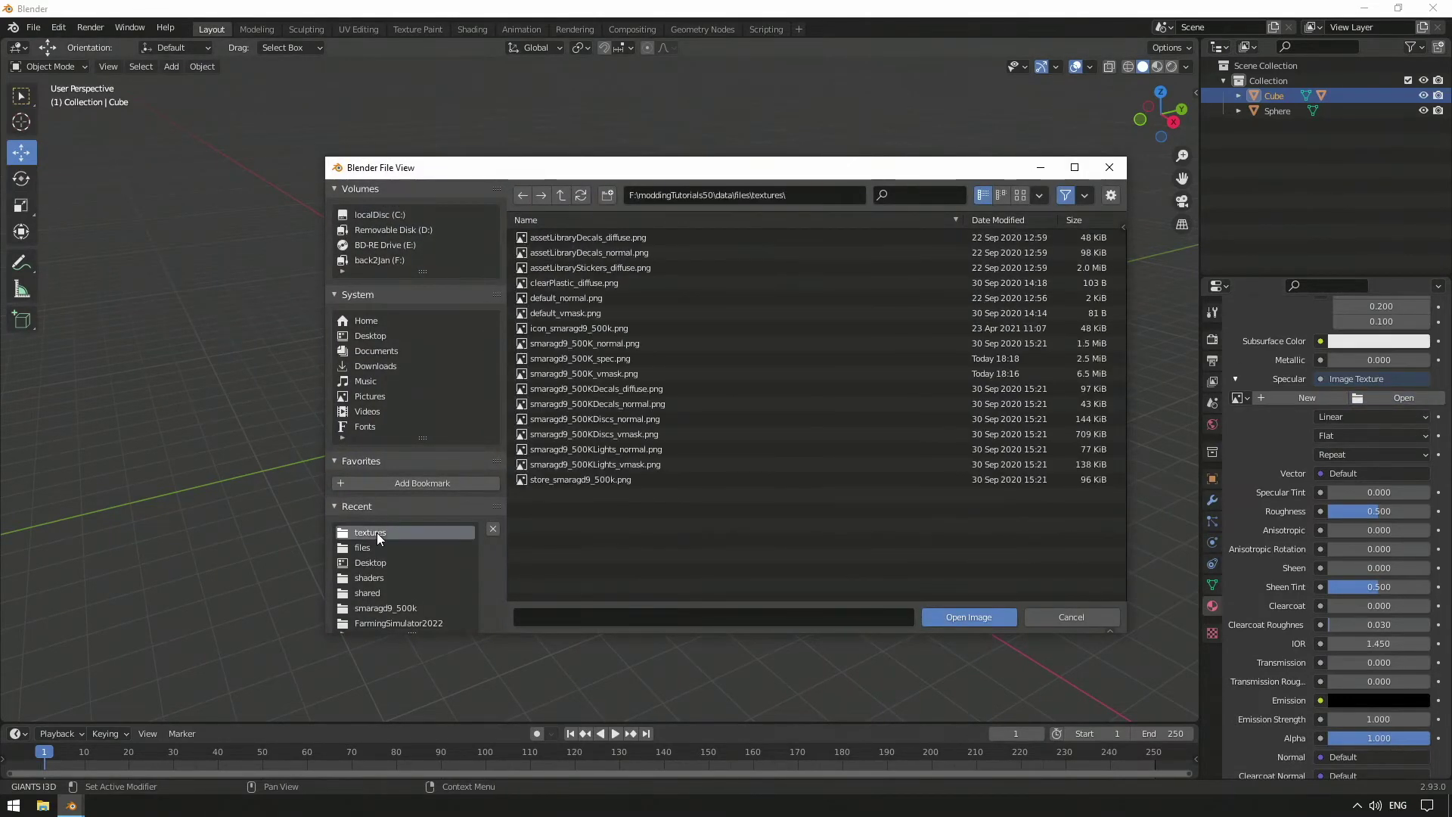
left_click(596, 313)
double_click(596, 312)
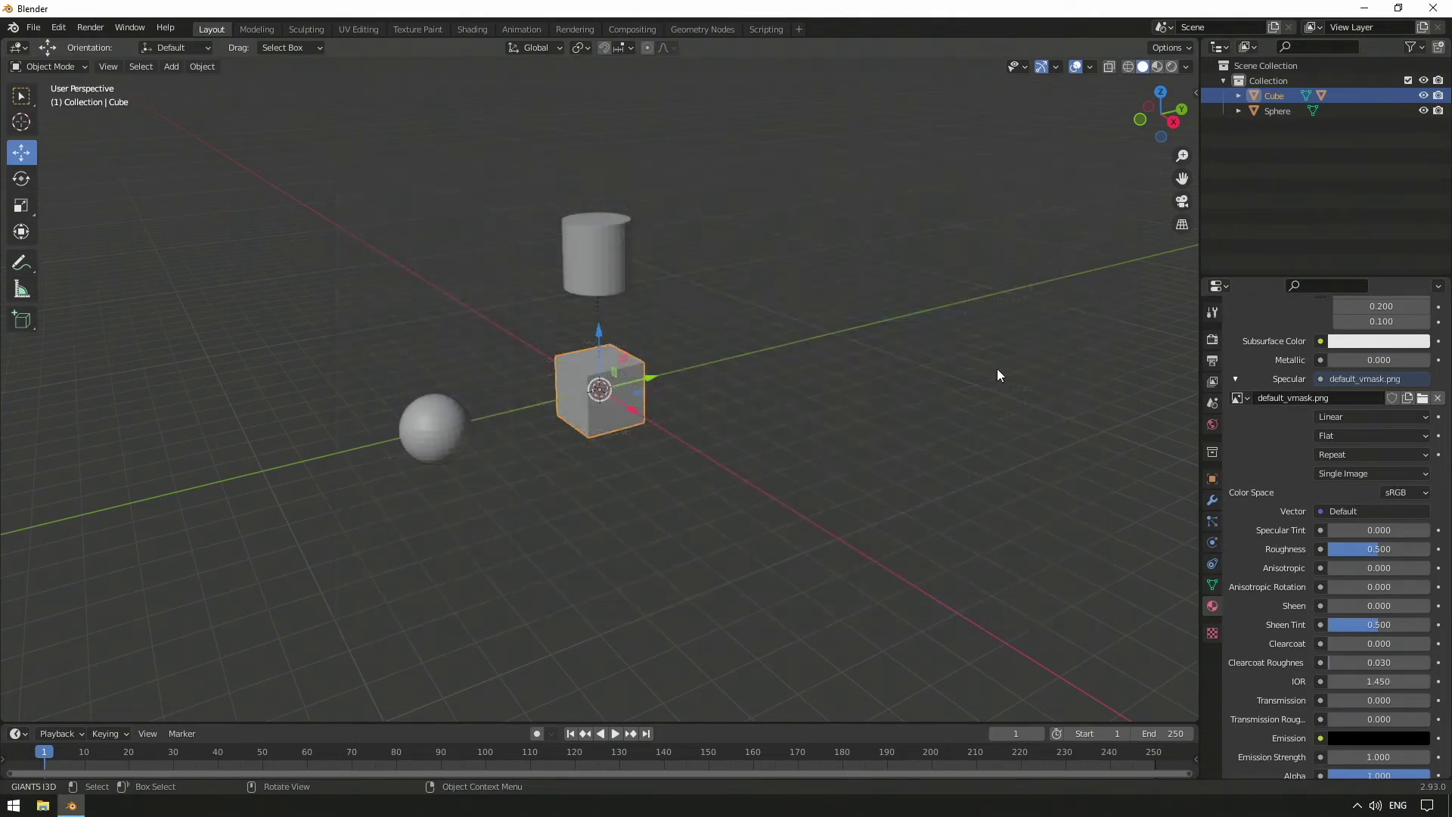
Plug a Normal Map node into the cube material's Normal input
scroll(1346, 575, "down", 3)
left_click(1318, 708)
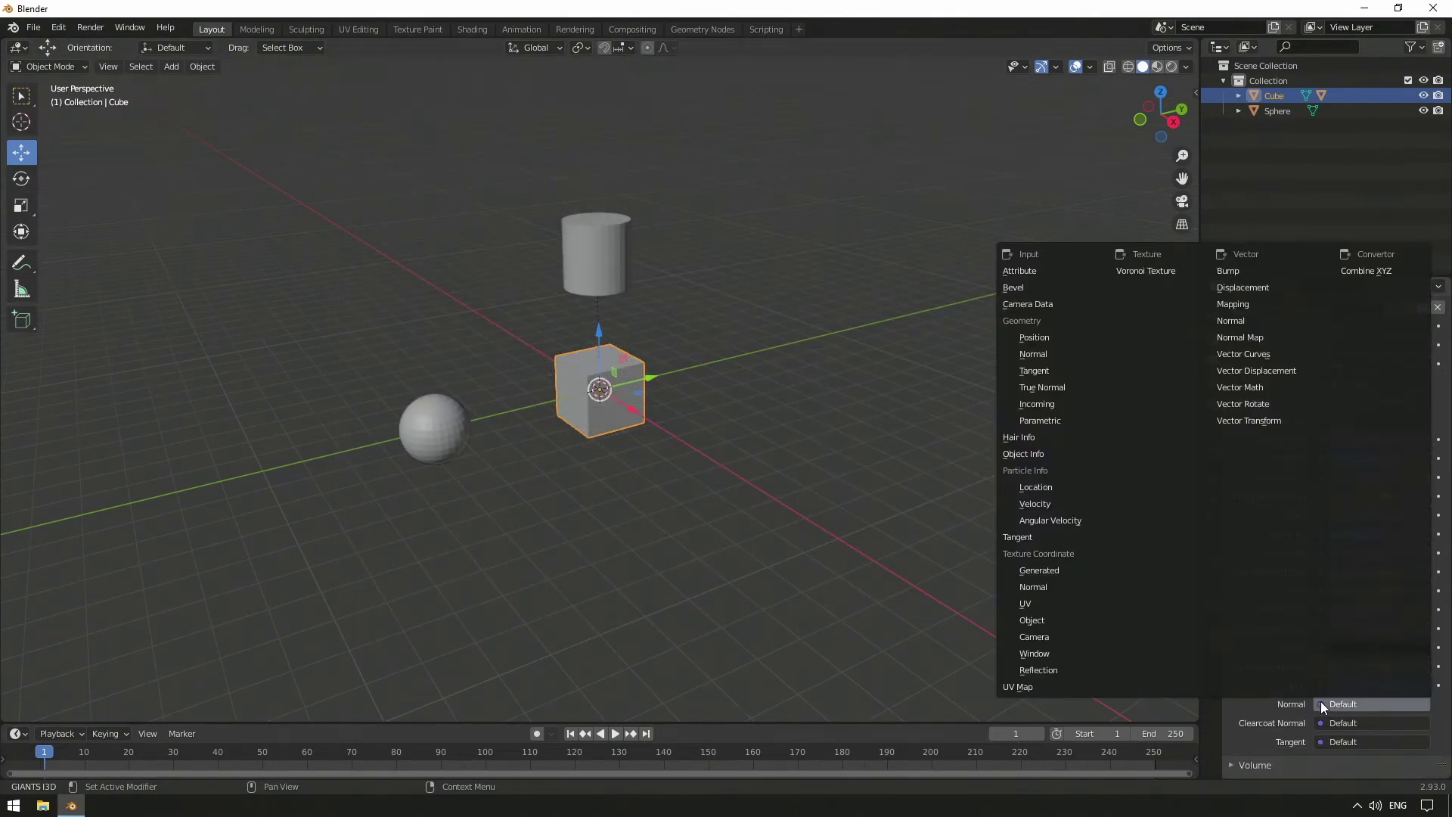
left_click(1242, 342)
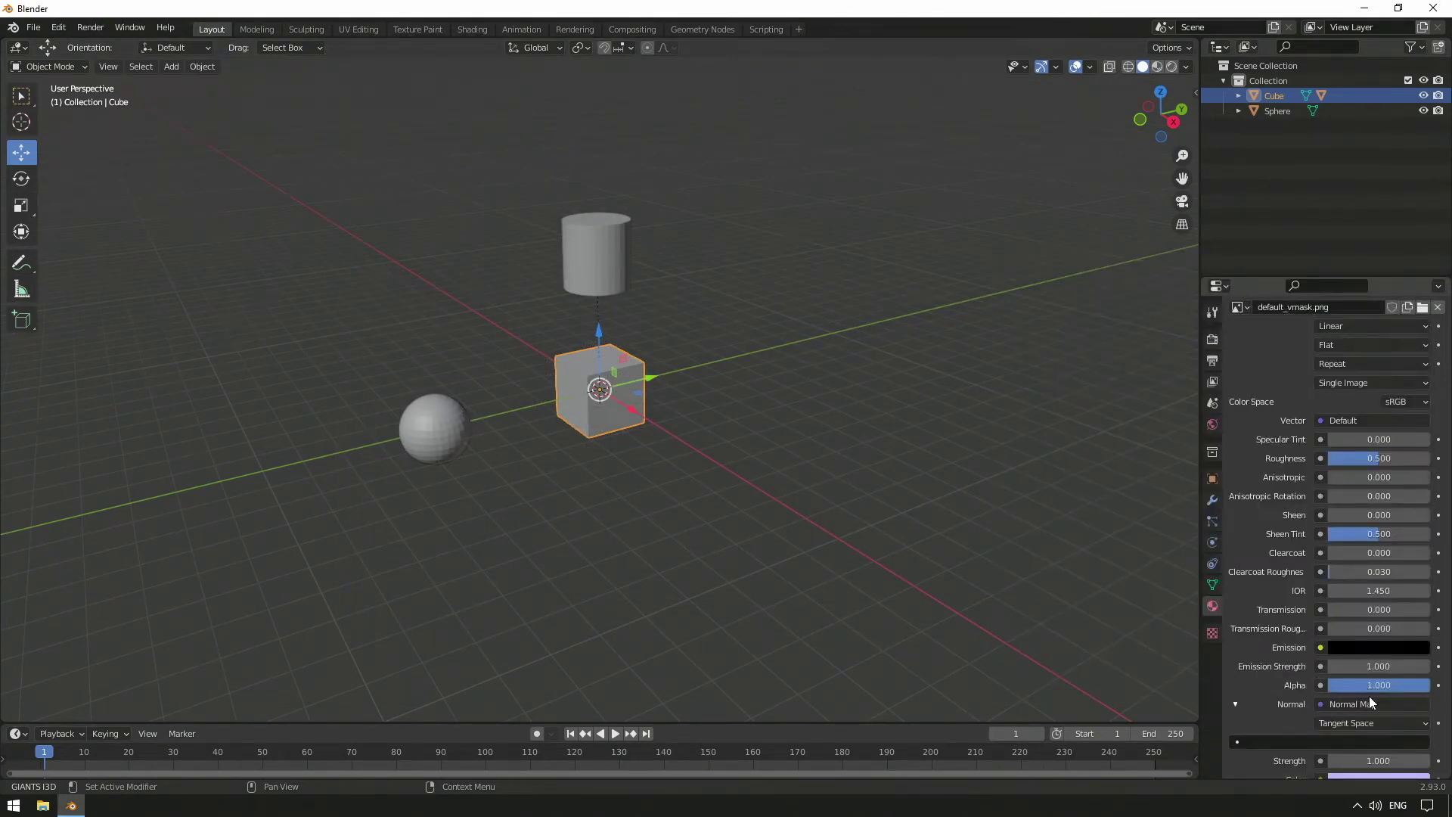
Feed the normal map's Color from an Image Texture loading default_normal.png
scroll(1368, 696, "down", 4)
left_click(1321, 659)
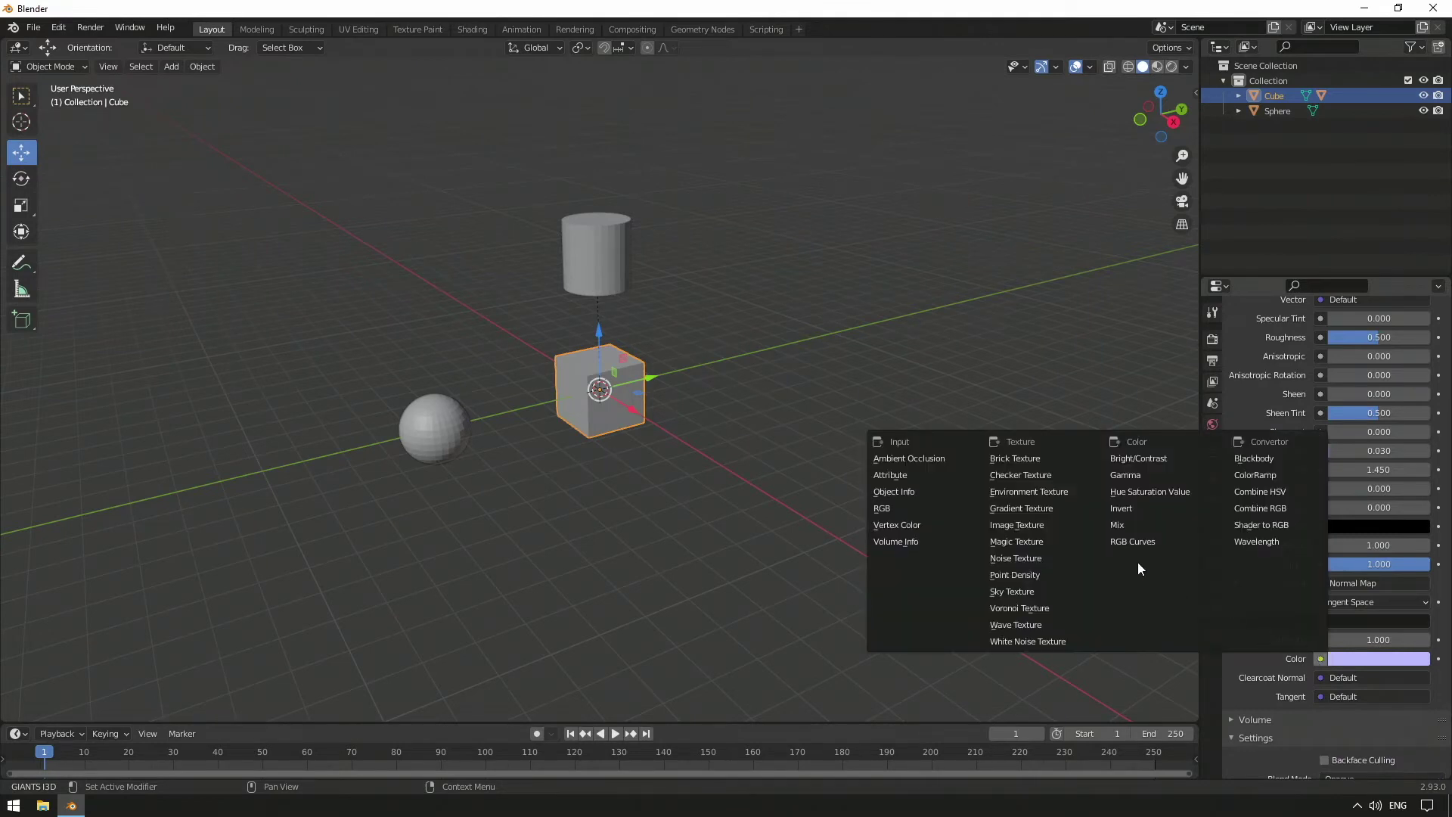
left_click(1020, 524)
left_click(1362, 676)
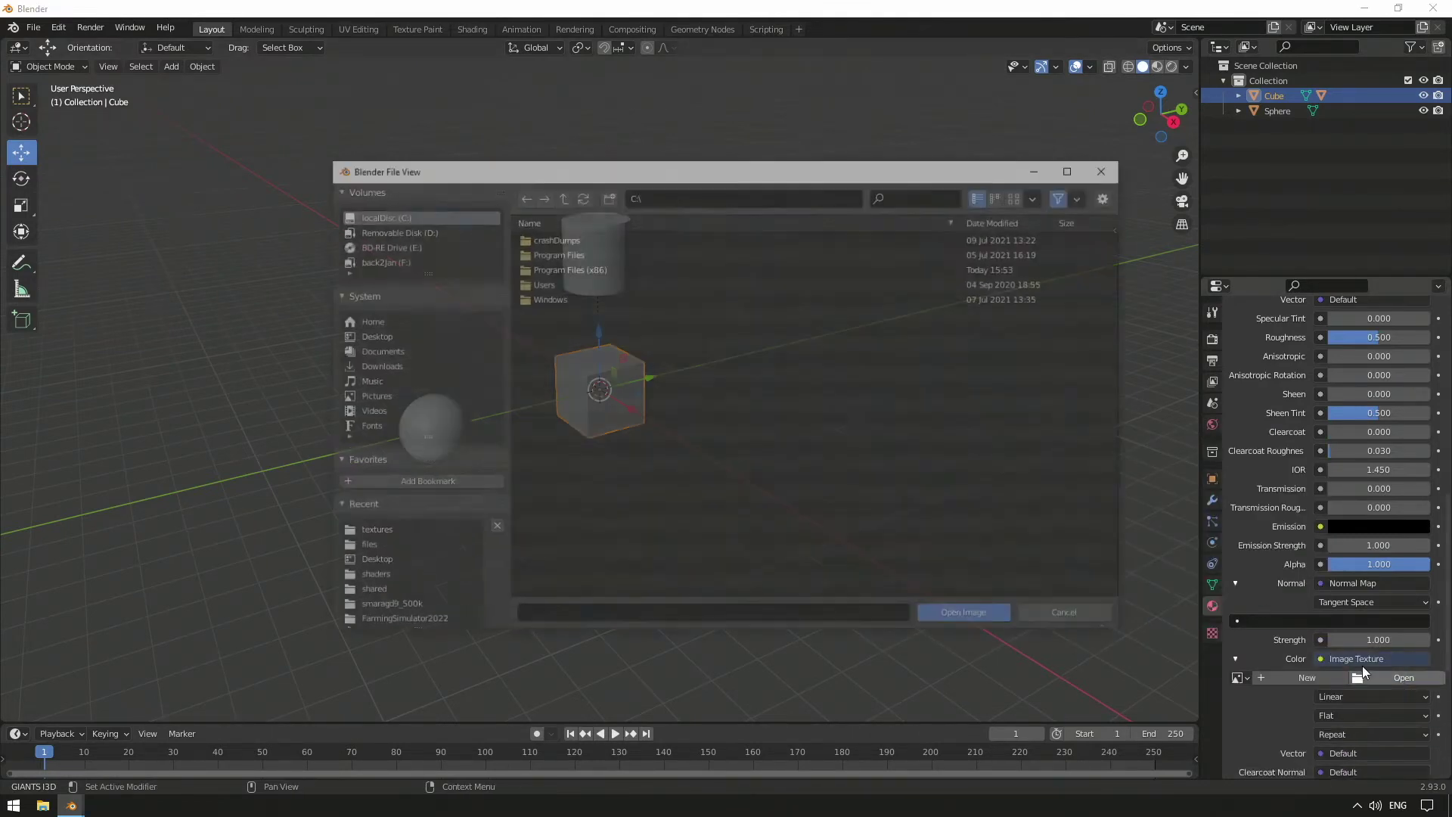
left_click(367, 532)
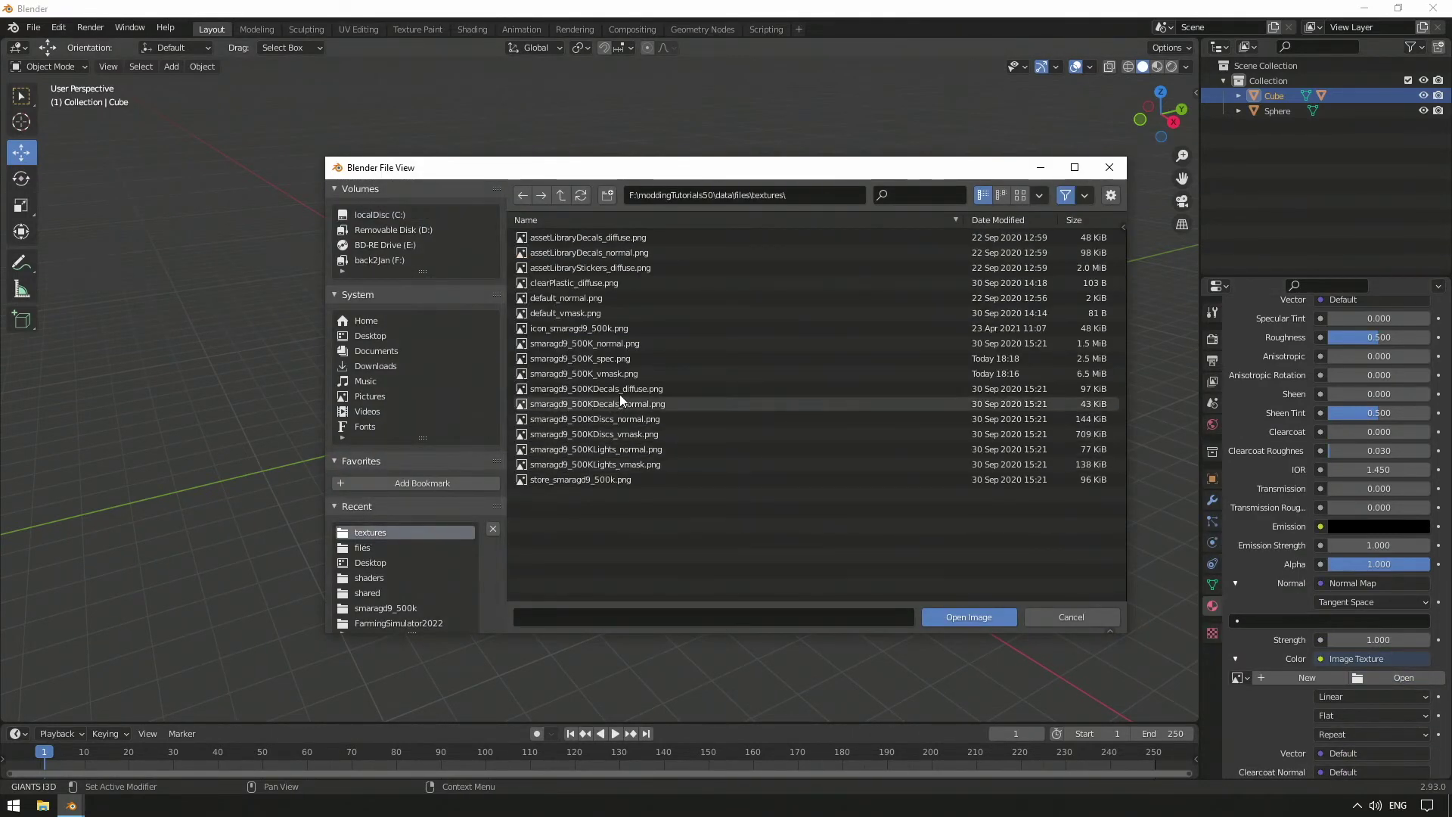
double_click(618, 298)
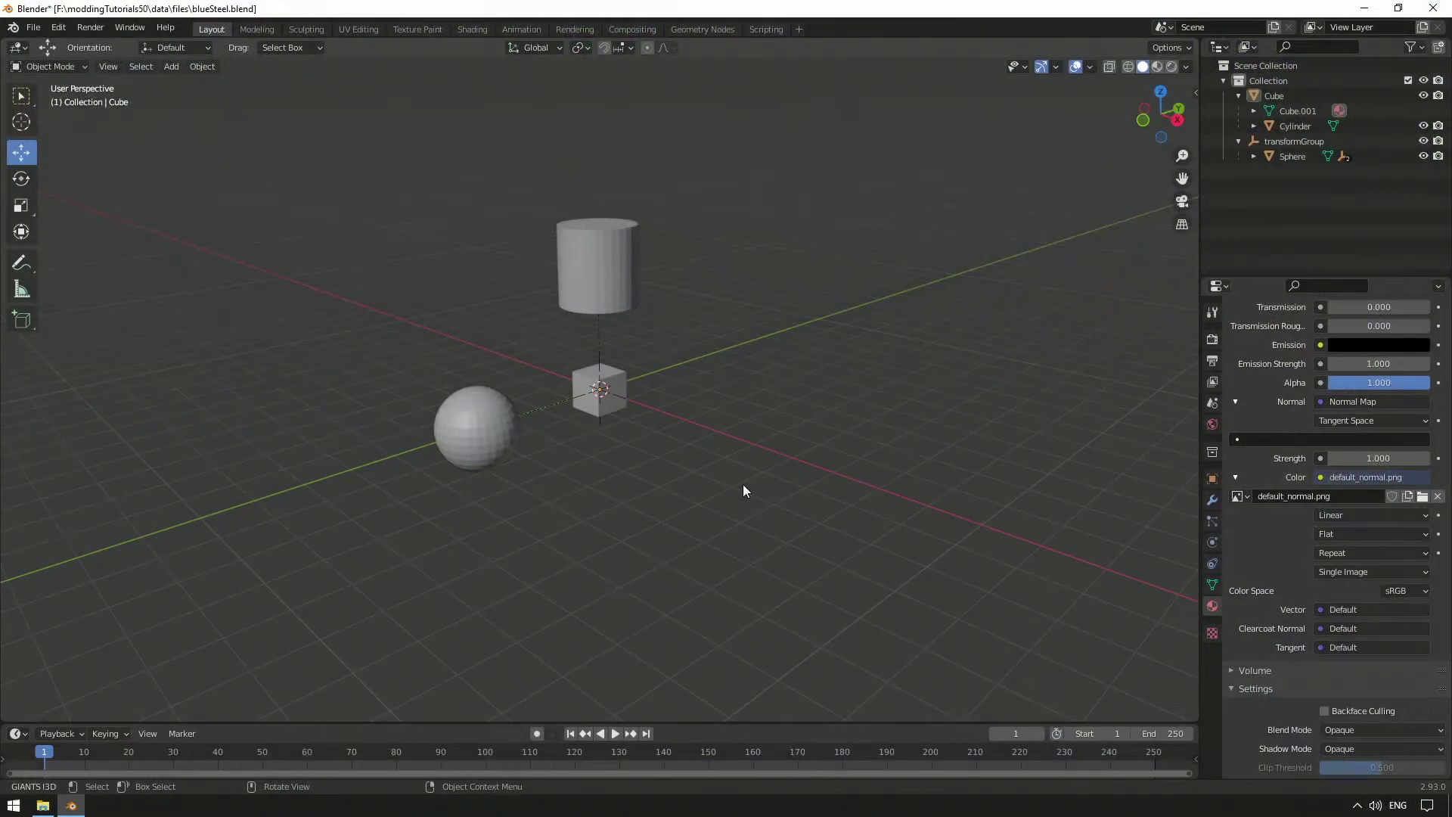
Select the cube to show its blueSteel material settings
left_click(623, 393)
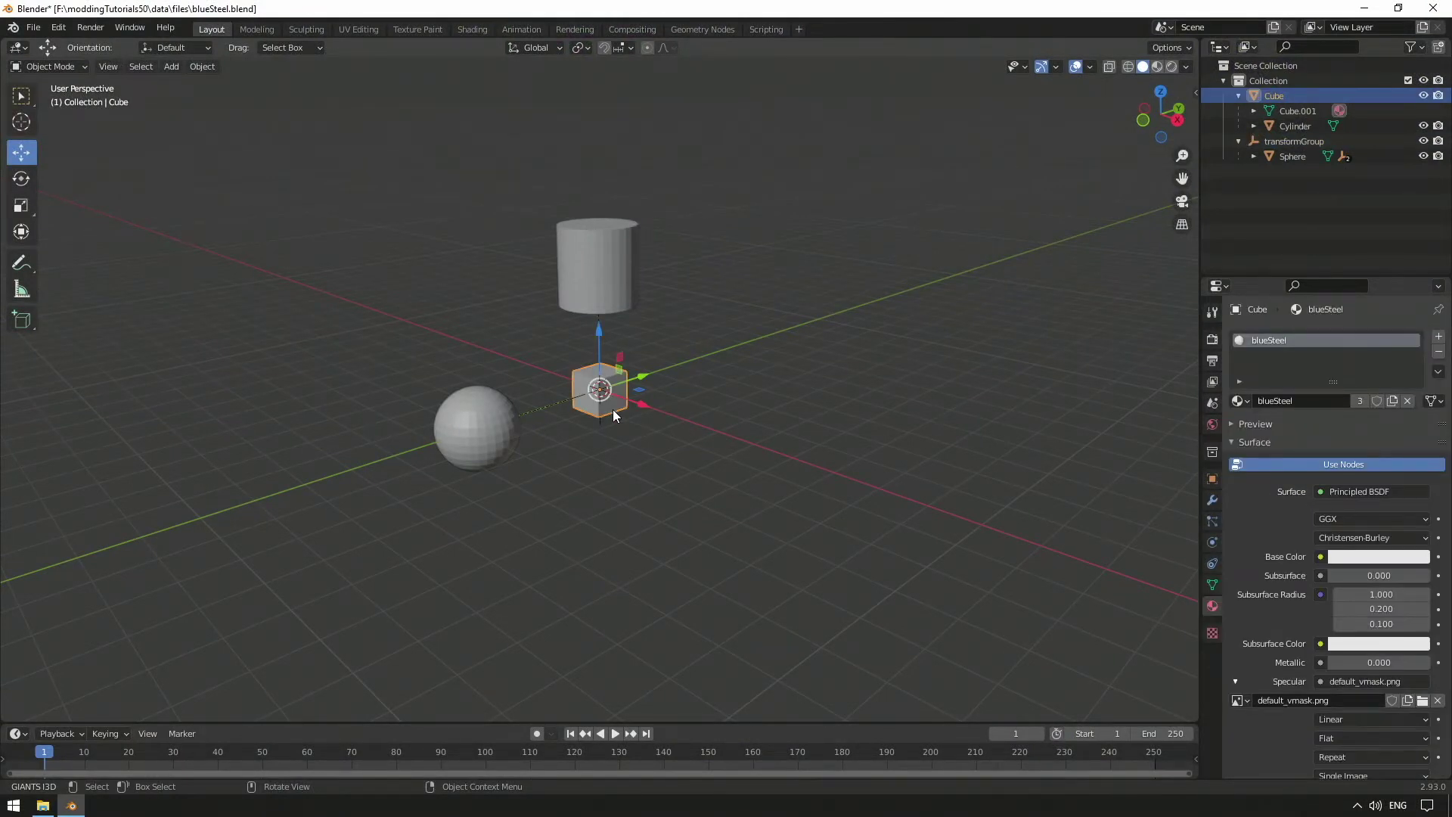
Enter Edit Mode on the cube, select all faces, and switch to UV Editing
key("Tab")
key("a")
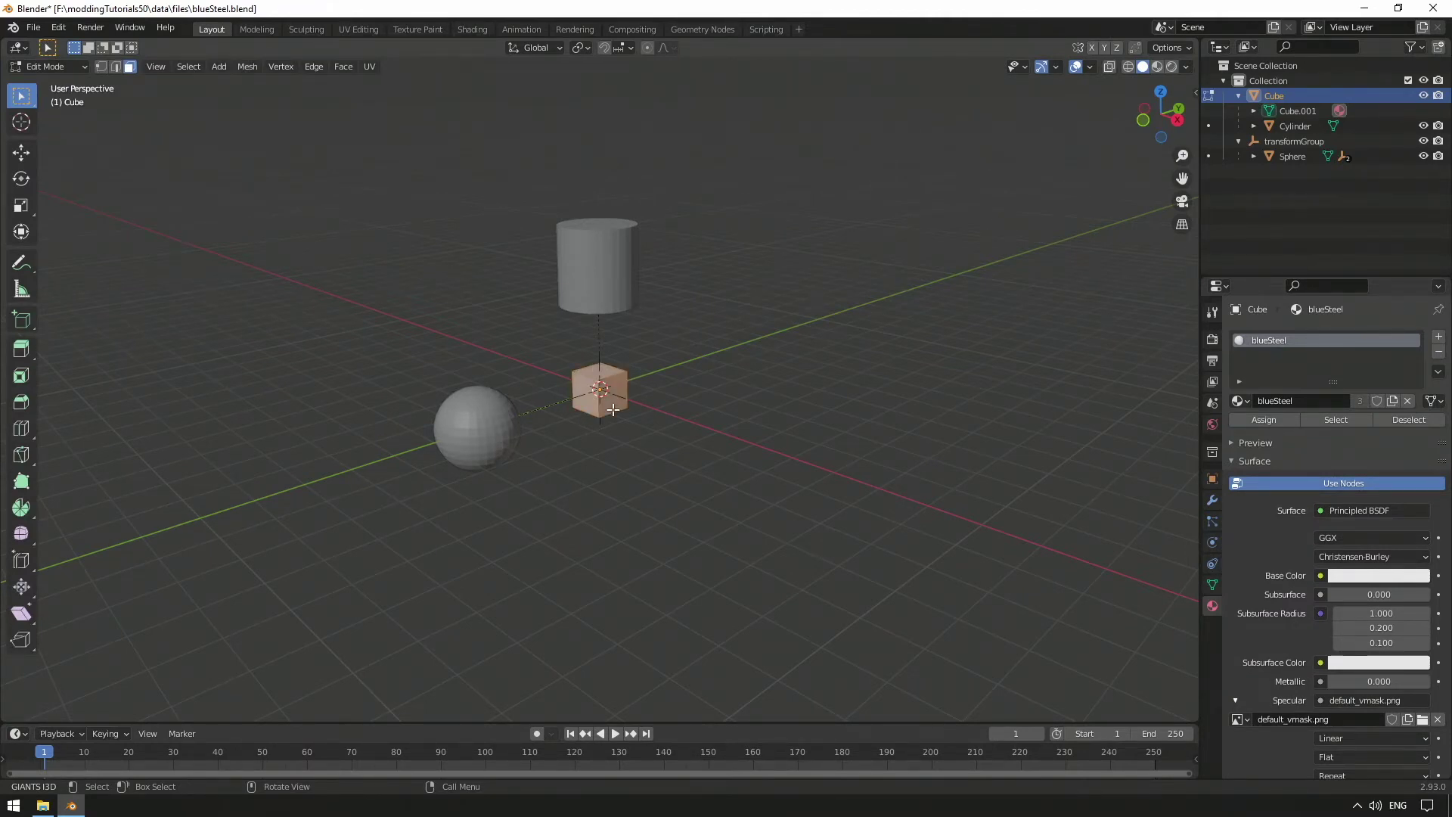
left_click(357, 34)
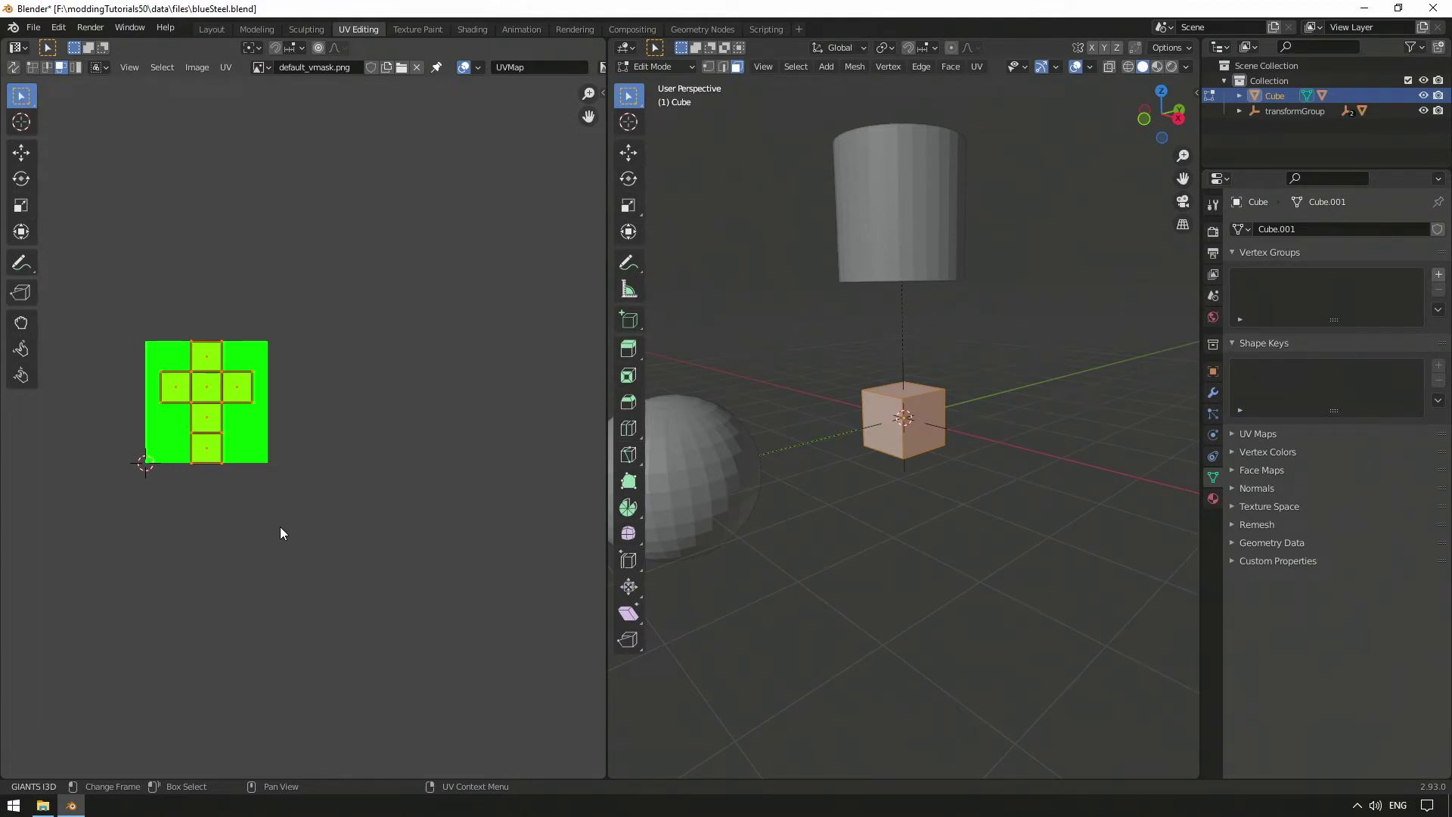
Re-unwrap the cube's UVs with Follow Active Quads and show the vehicle material array sidebar
left_click(287, 444)
left_click_drag(111, 261, 342, 449)
right_click(208, 360)
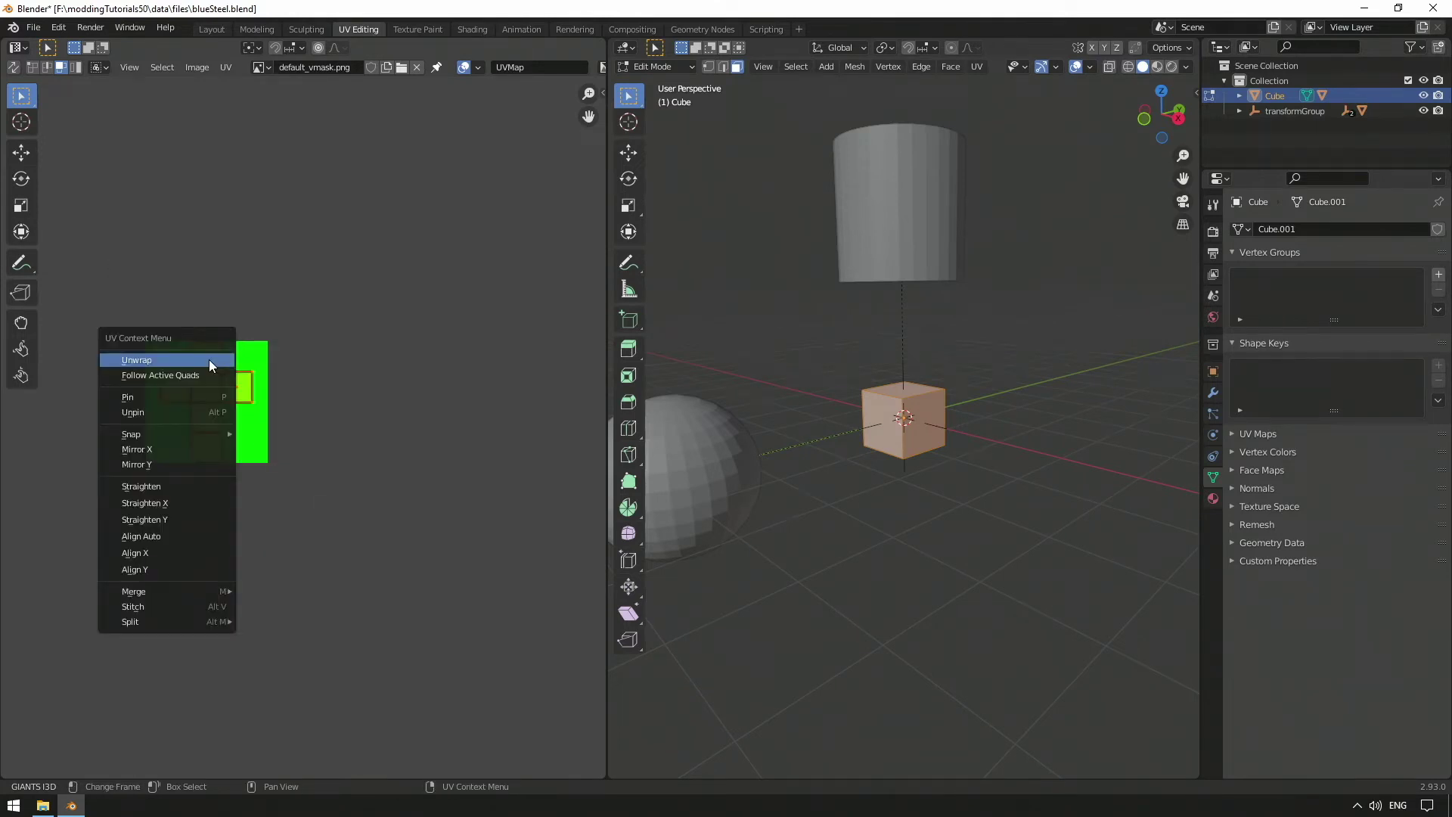
left_click(167, 375)
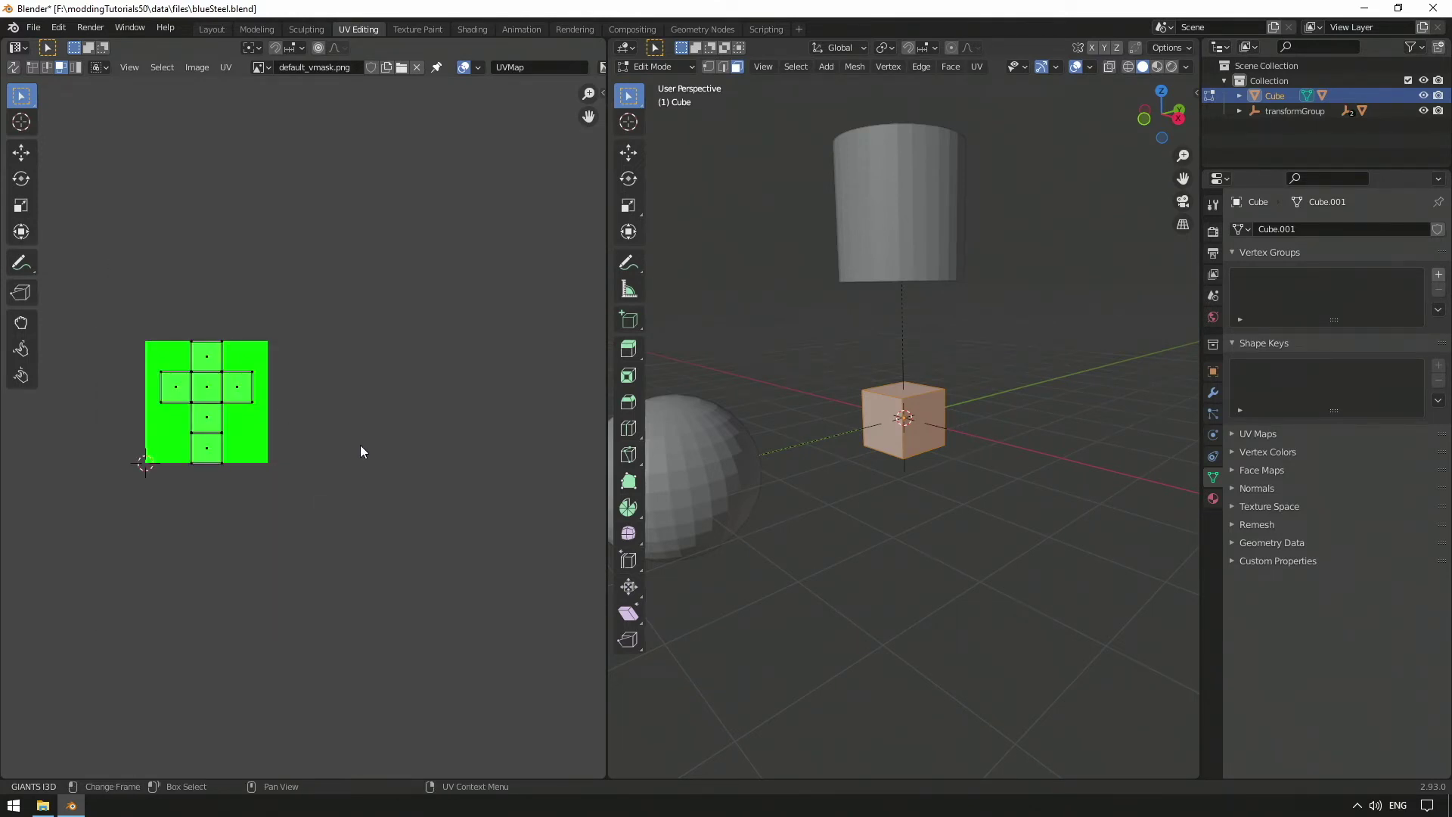
key("a")
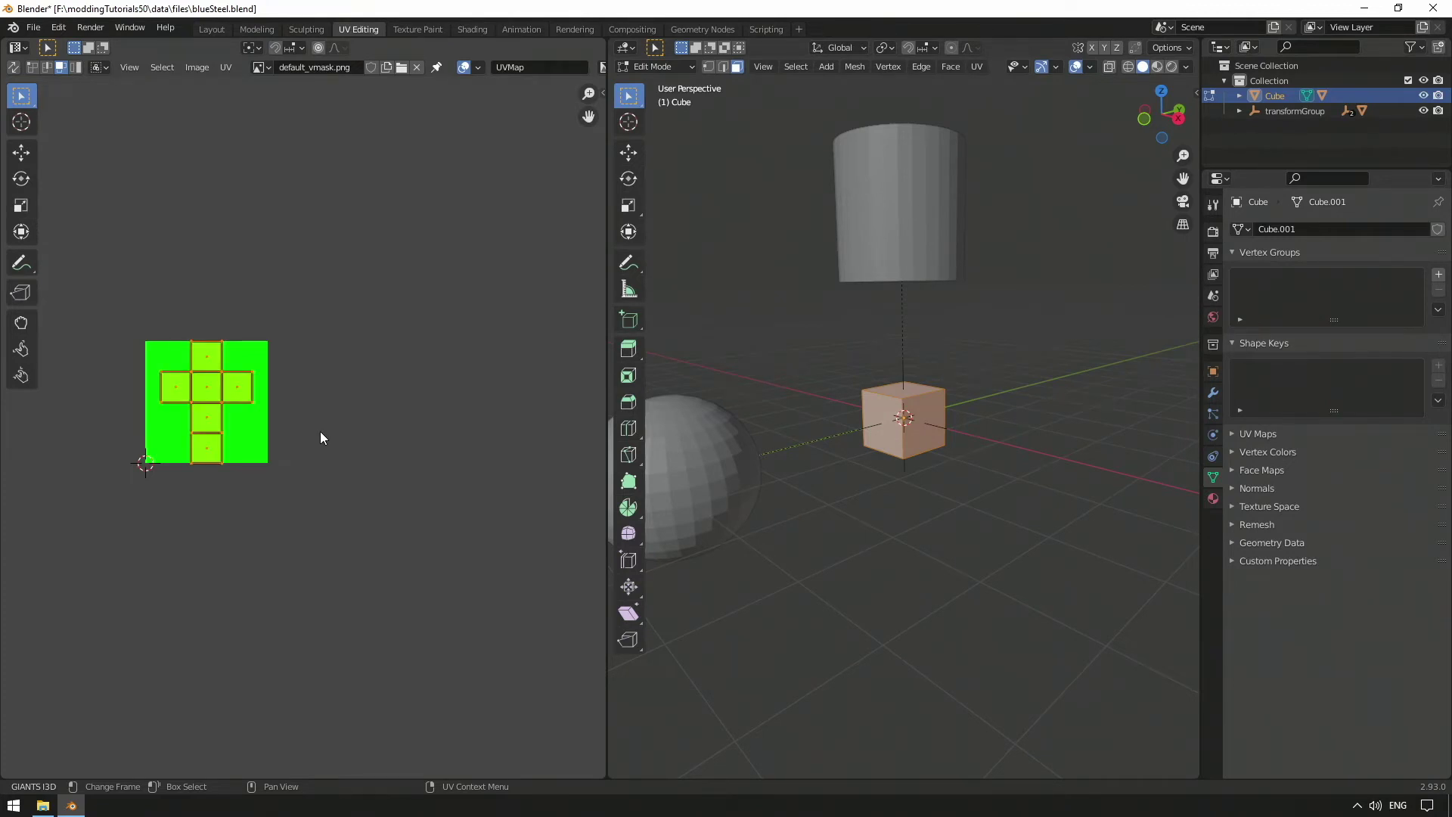
key("n")
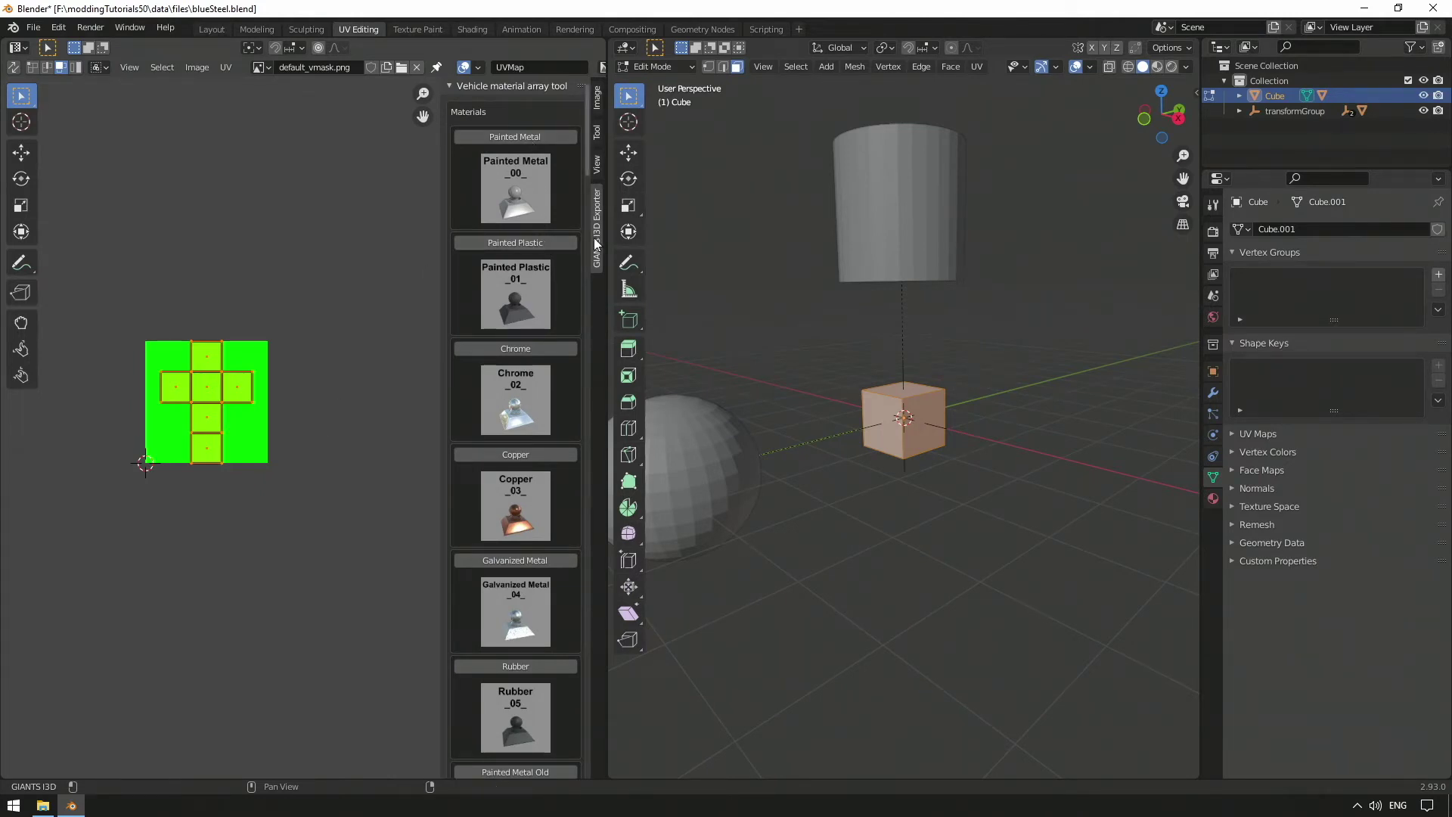
Assign the cube's UVs to the Color 0 colour-mask slot in the vehicle material array
left_click_drag(584, 148, 578, 744)
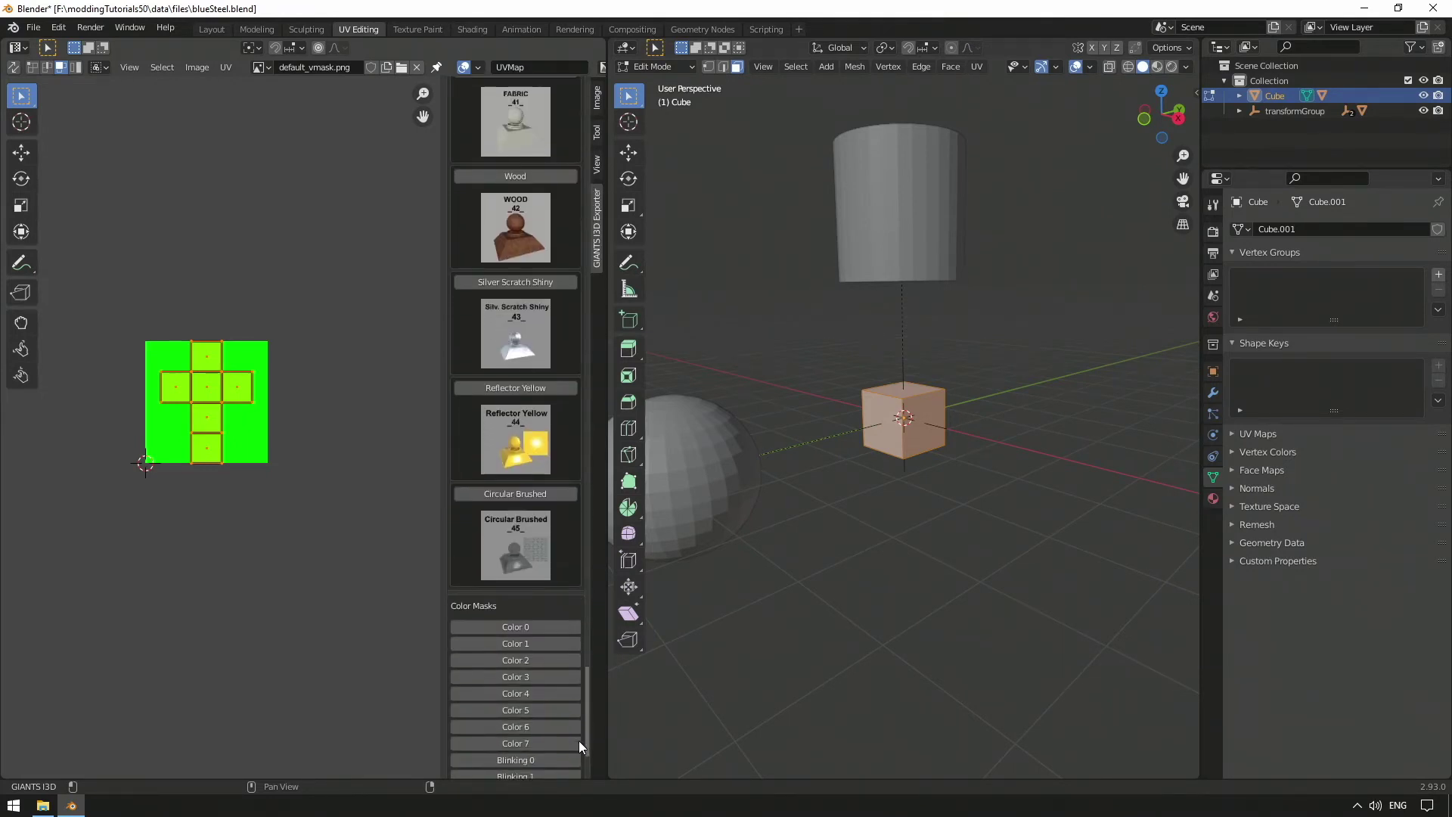
left_click(531, 625)
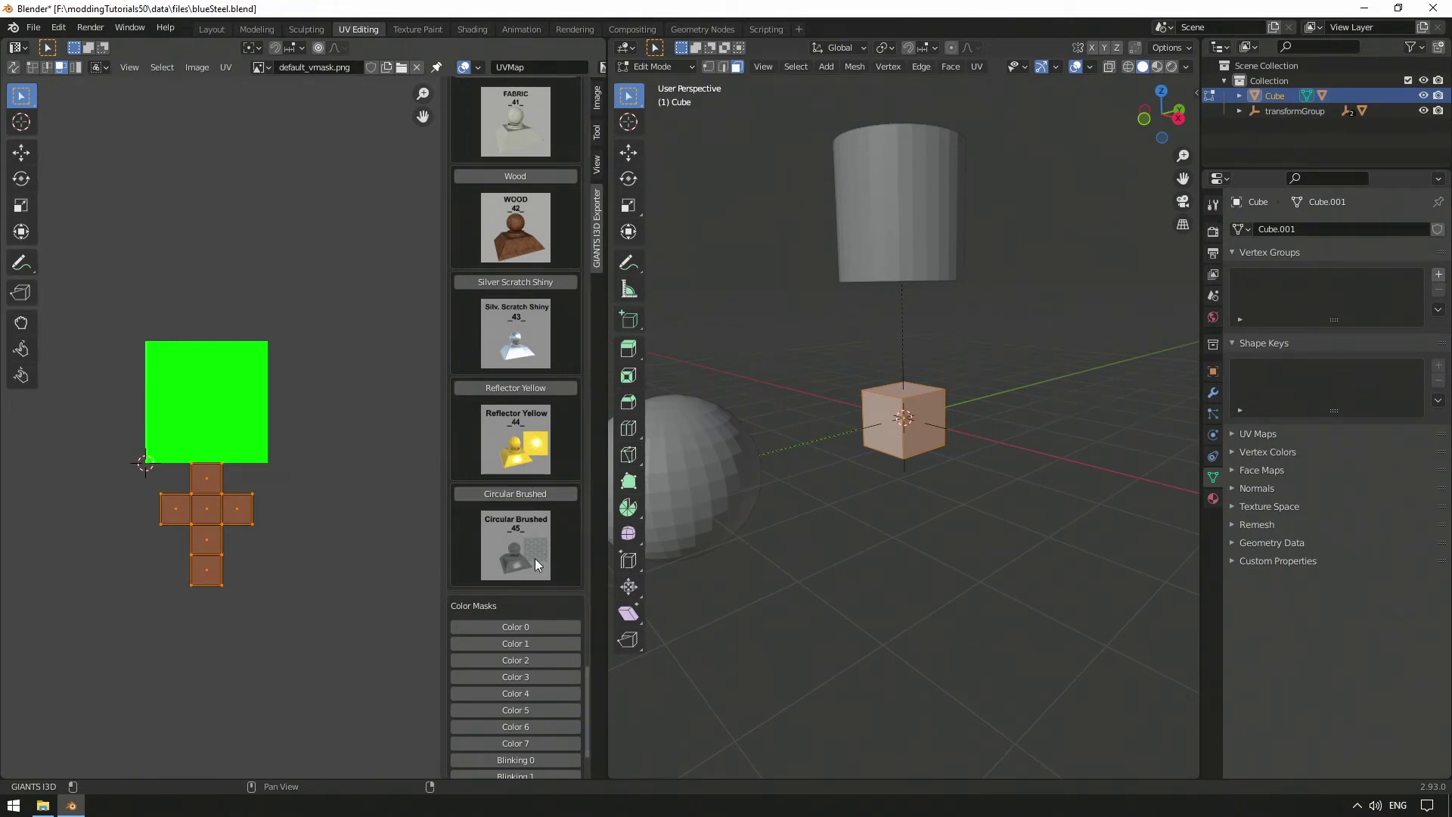
left_click(527, 627)
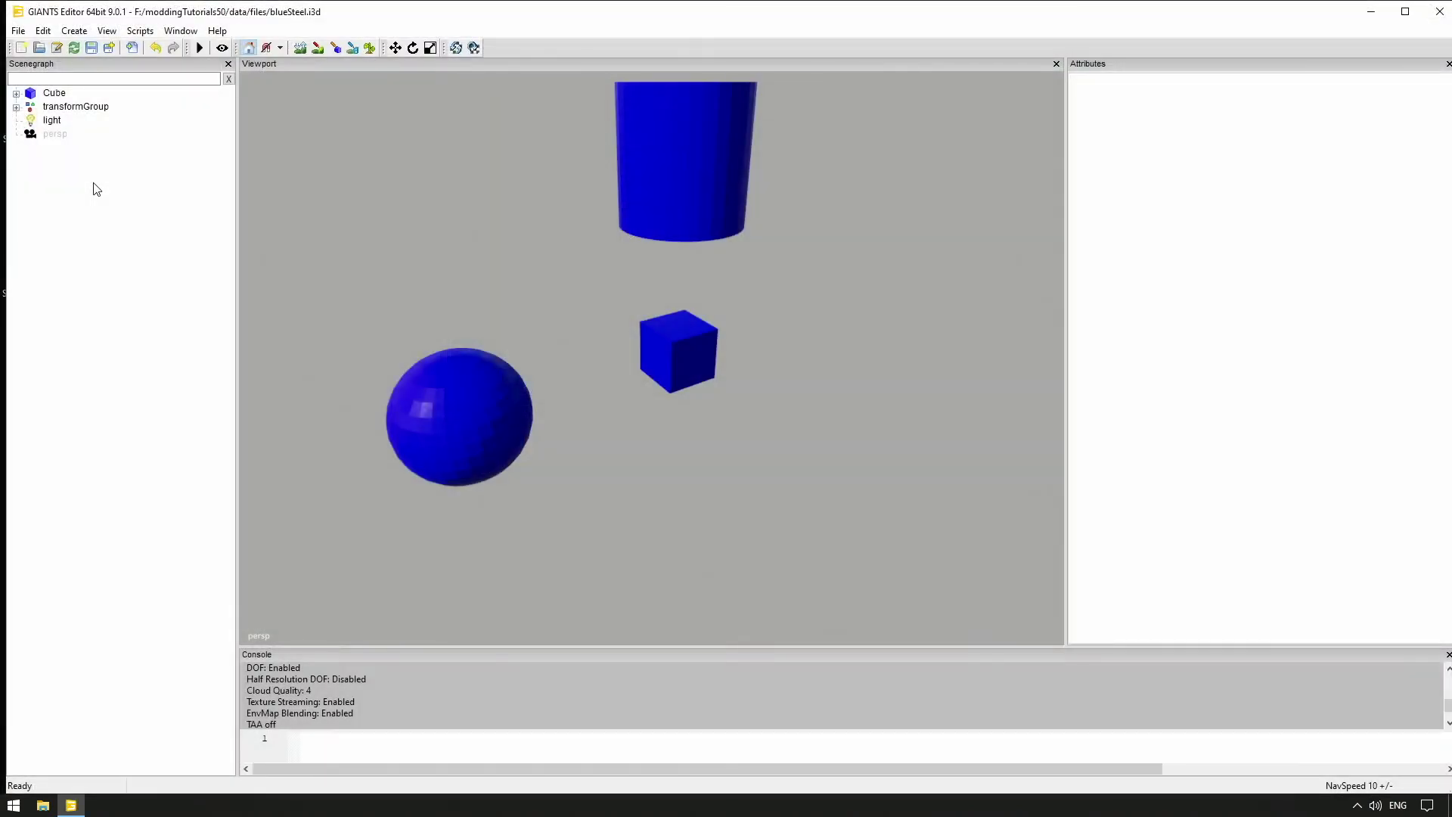
Open the Material Editing panel for the Cube and enlarge it to show its blueSteel colorMask settings
left_click(180, 30)
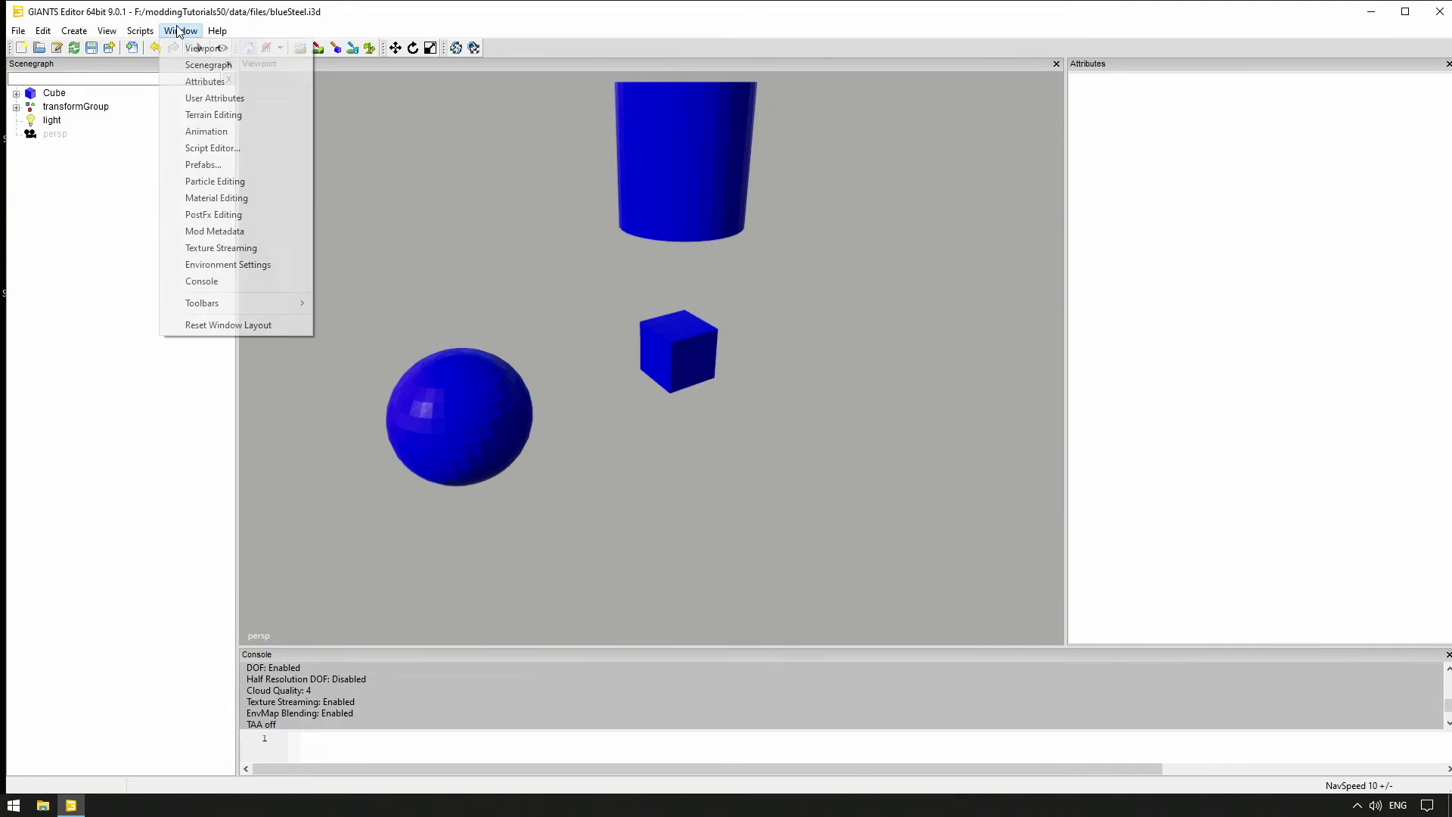
left_click(243, 197)
left_click(51, 93)
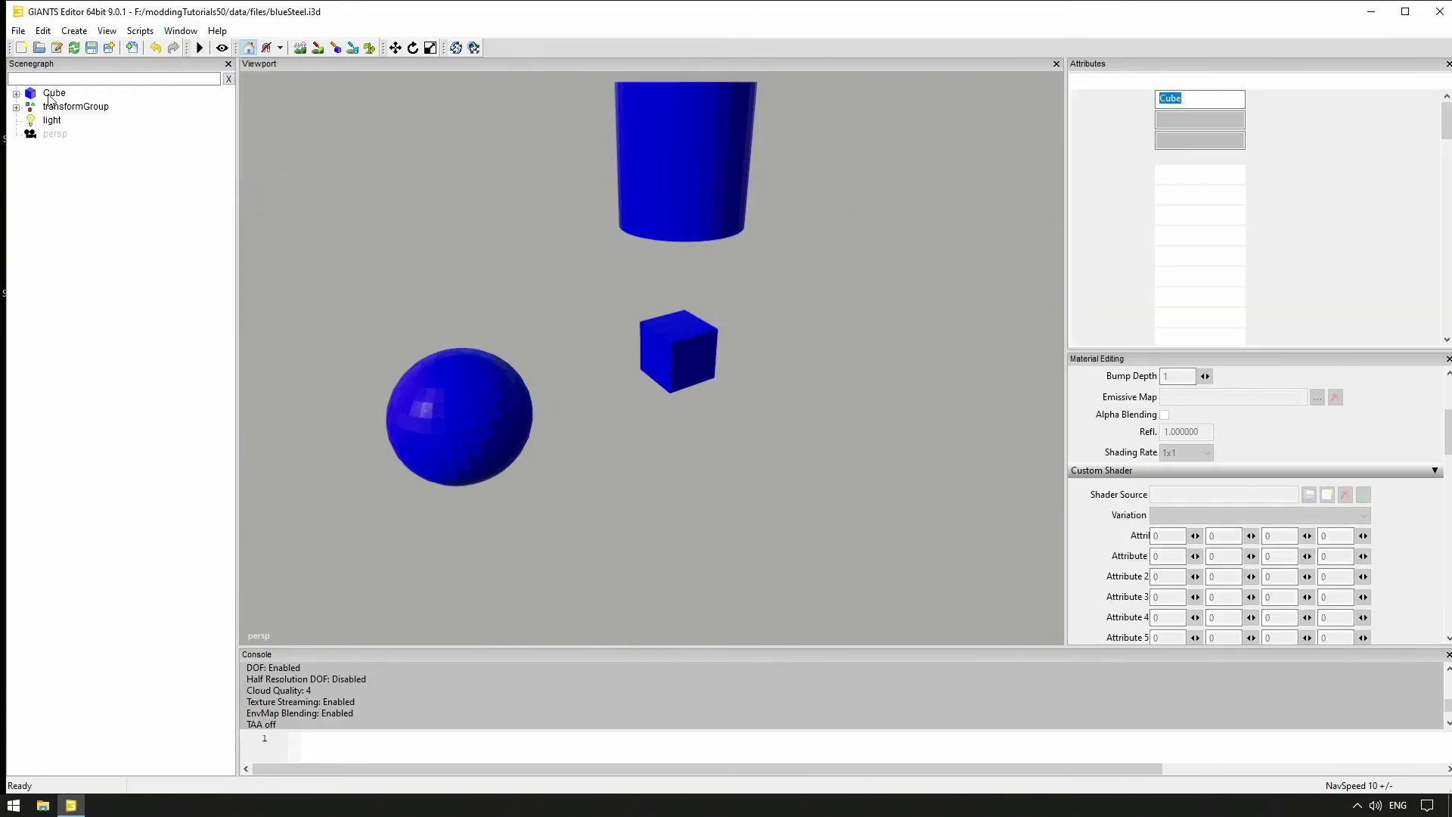
scroll(1399, 440, "down", 2)
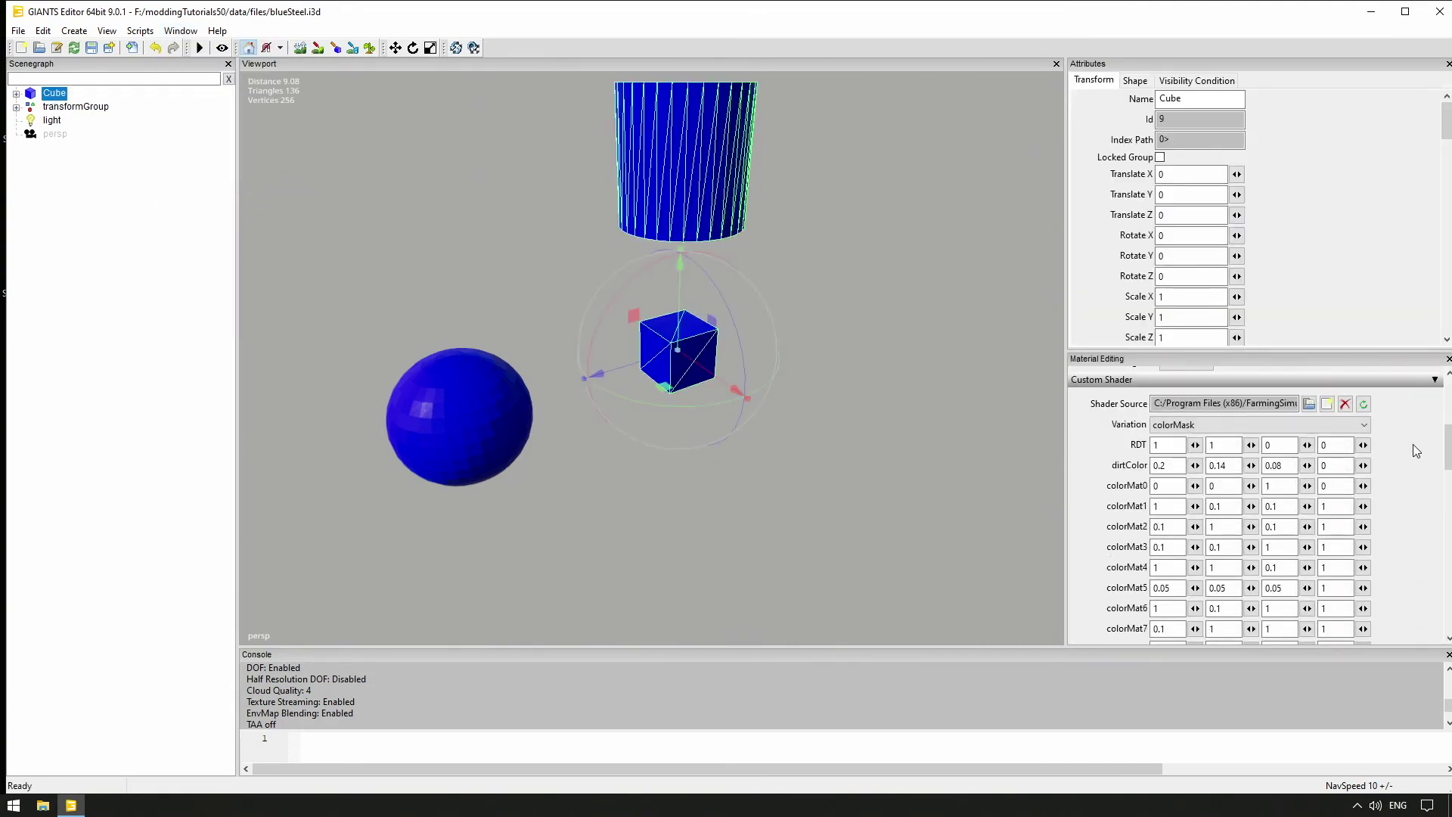
scroll(1417, 478, "up", 2)
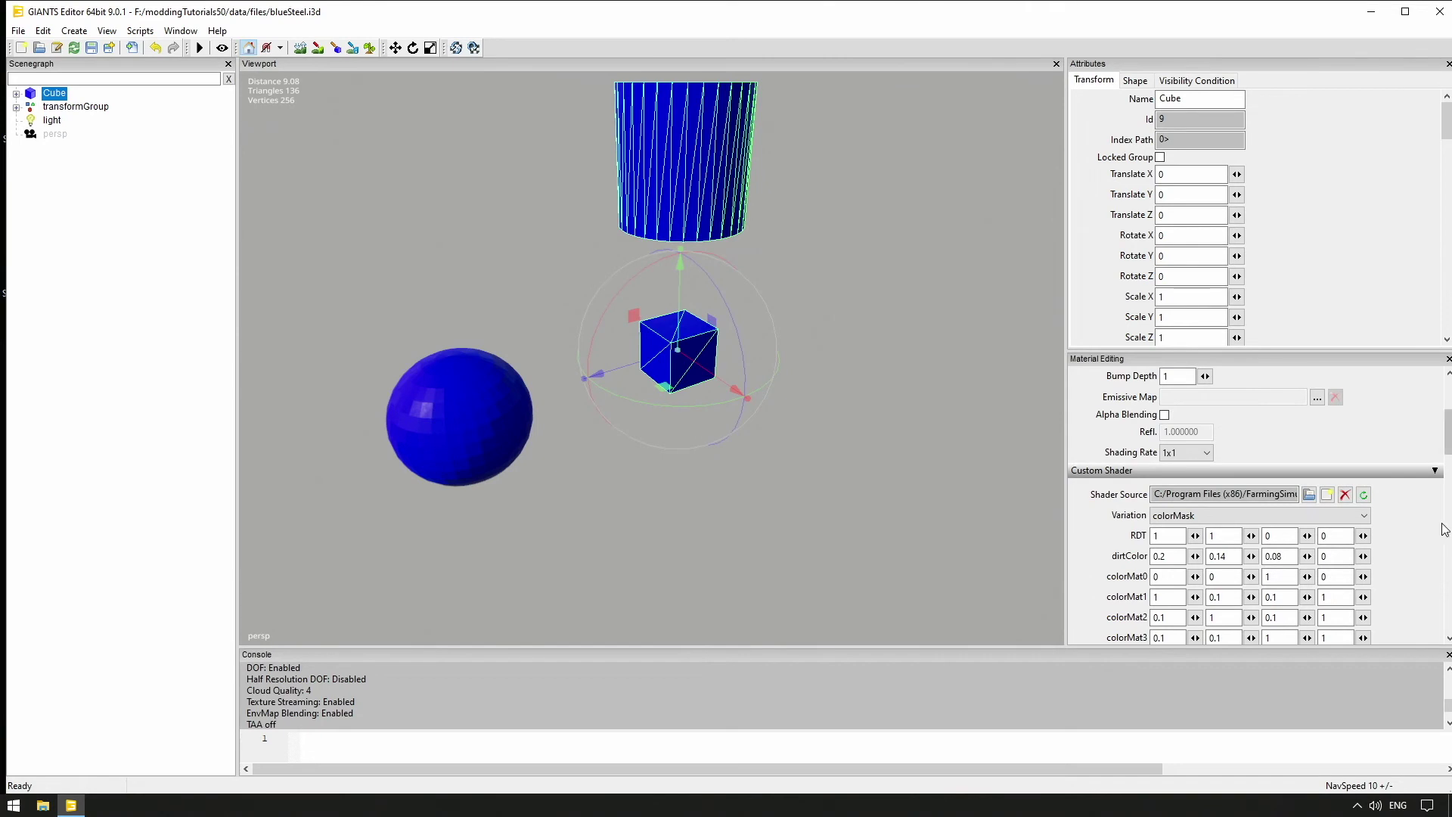
left_click_drag(1361, 356, 1349, 134)
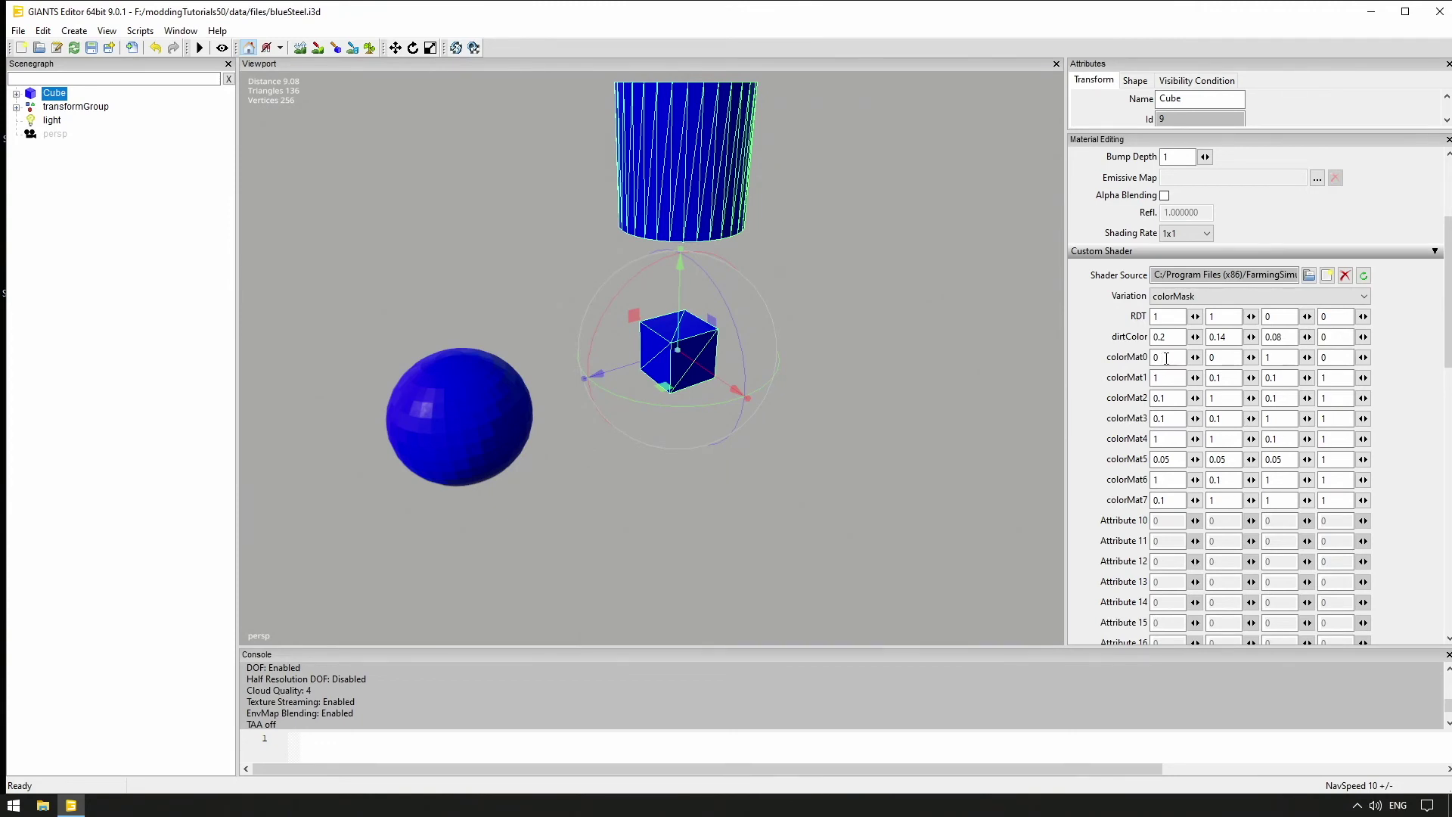
scroll(1216, 206, "up", 4)
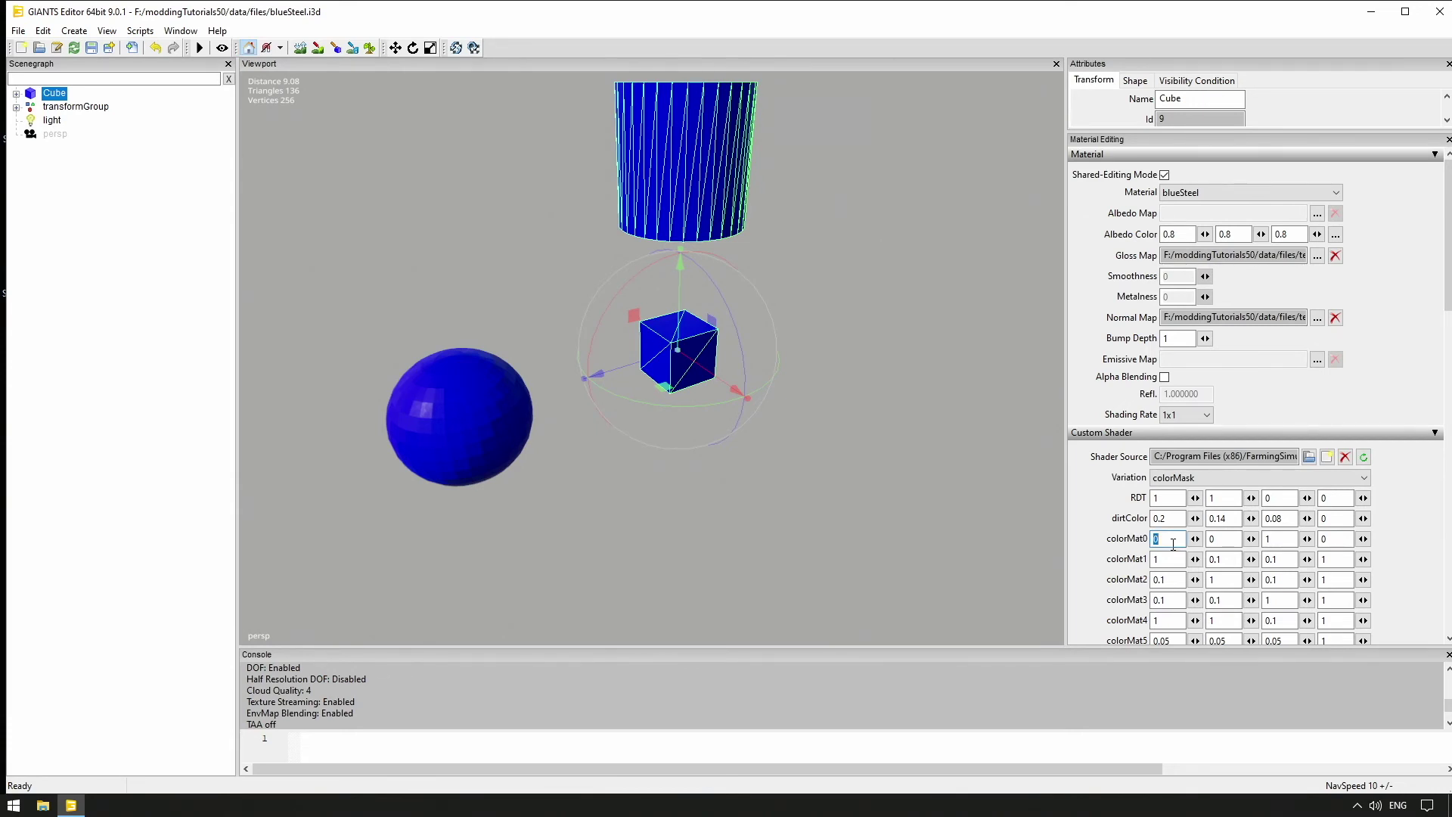
Set colorMat0 to 0 0.25 0.5, check the light blue cube, then retype the values in Blender
key("Tab")
type("0.25")
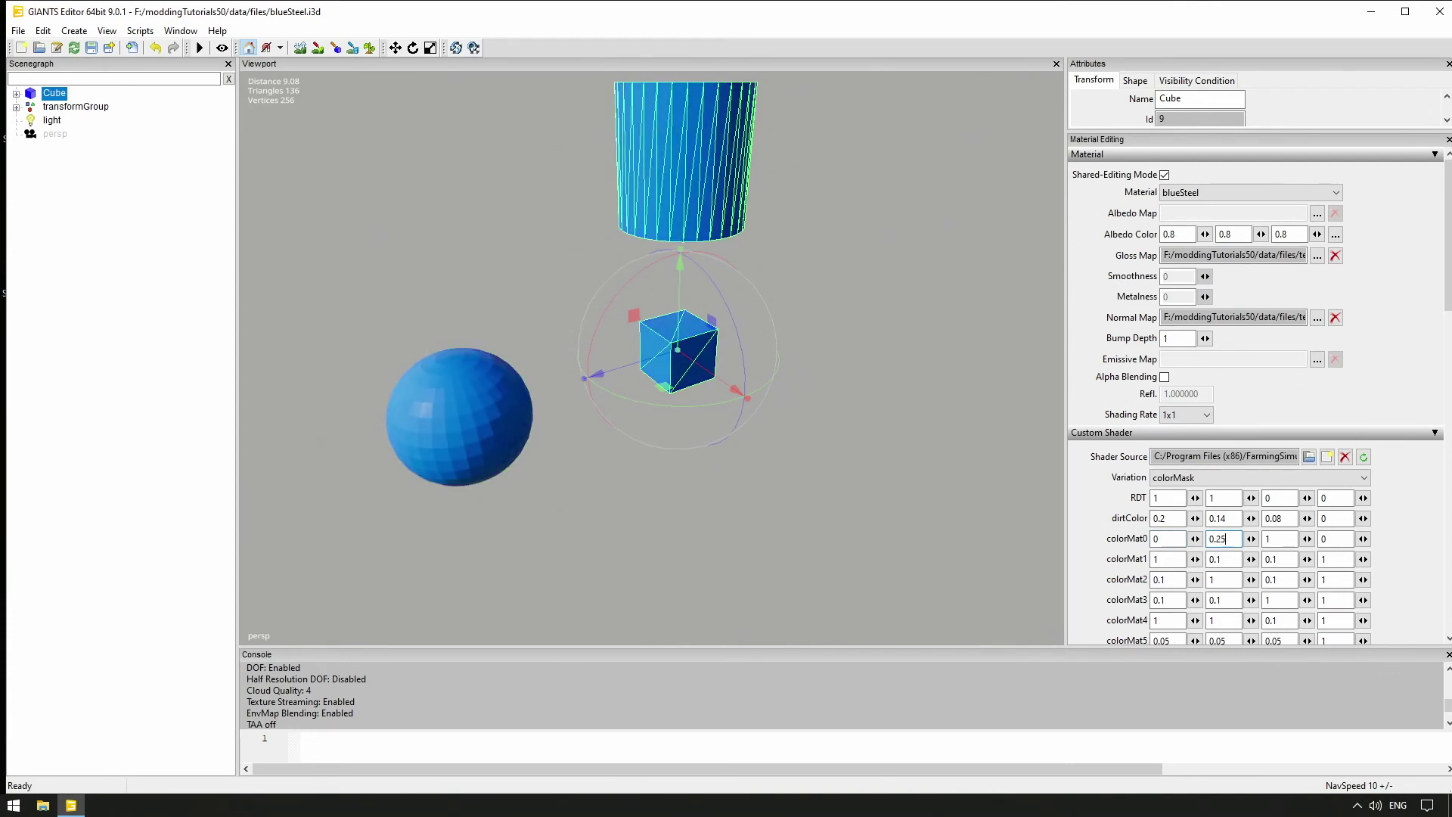
key("Tab")
type("0.5")
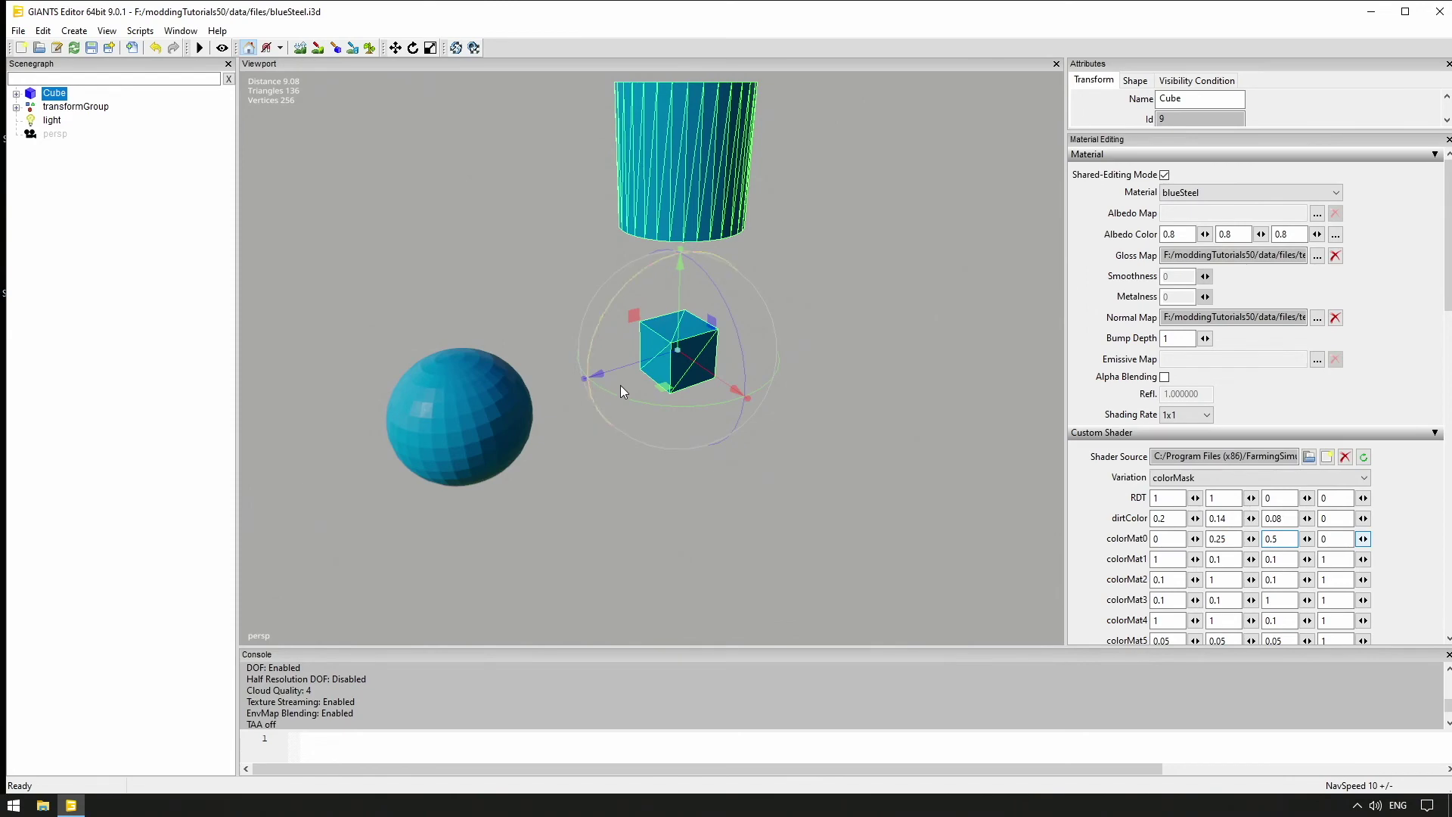
left_click(887, 437)
scroll(693, 318, "up", 6)
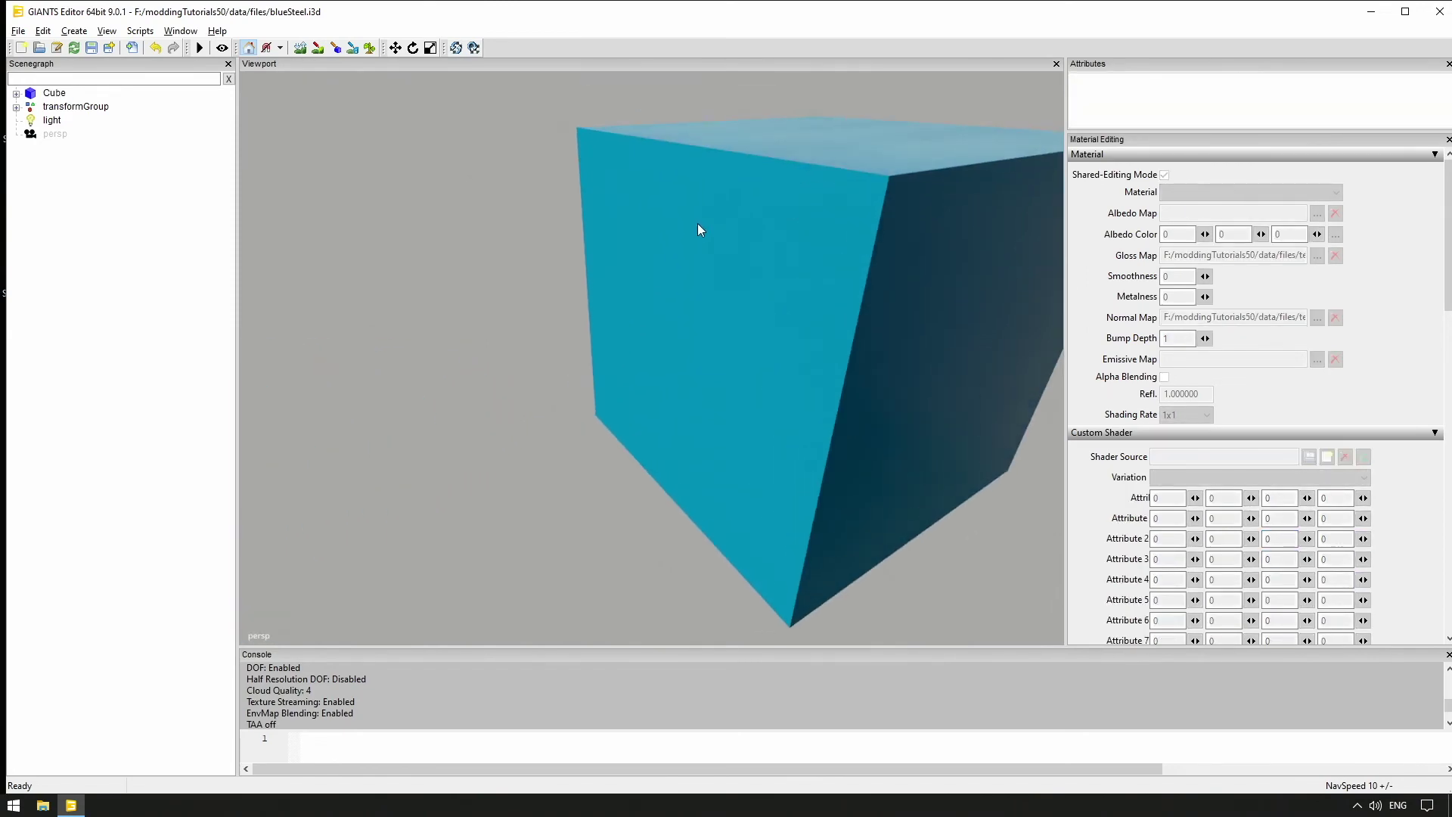
scroll(701, 236, "down", 6)
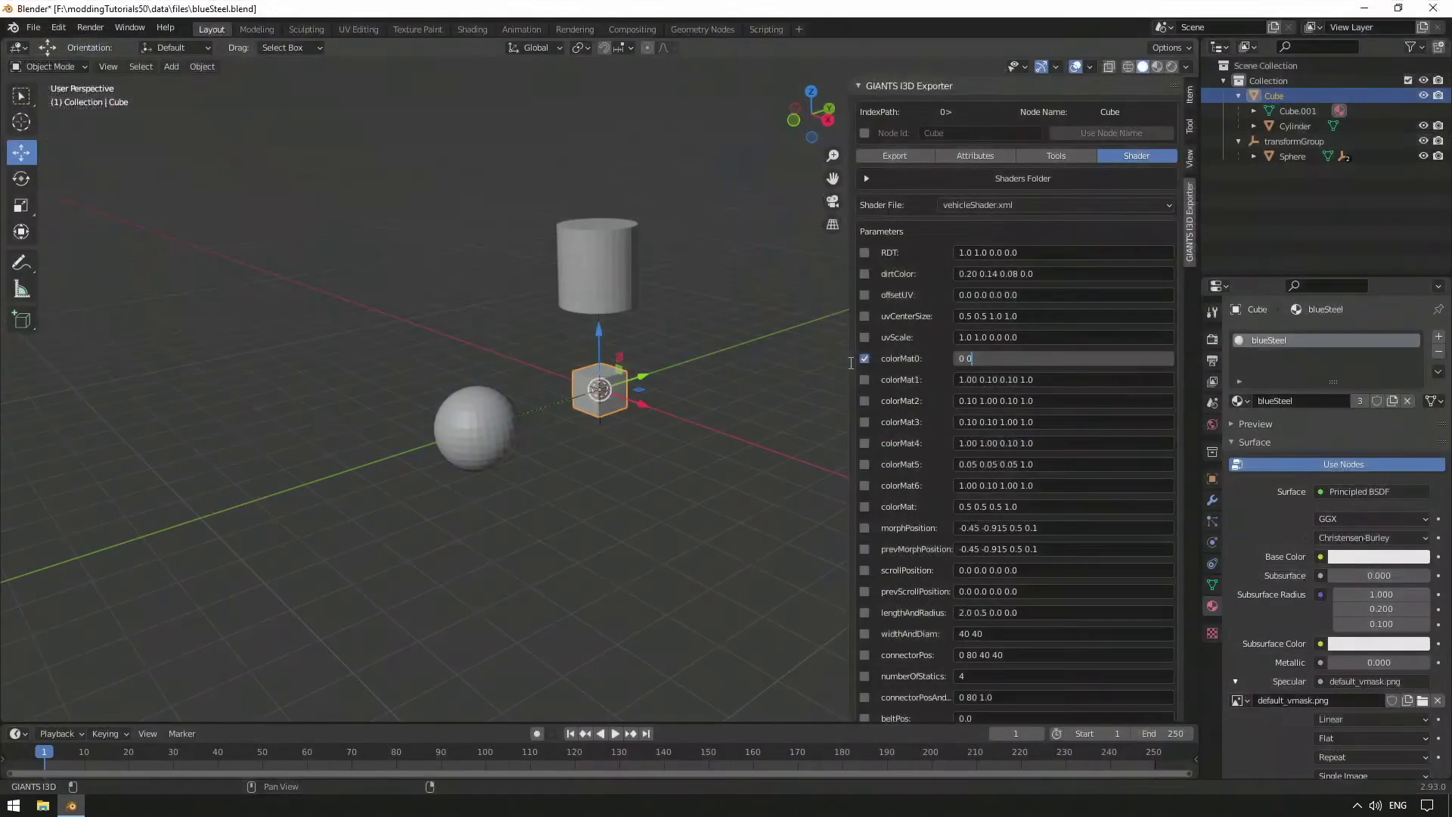
type(".25 0.5 0")
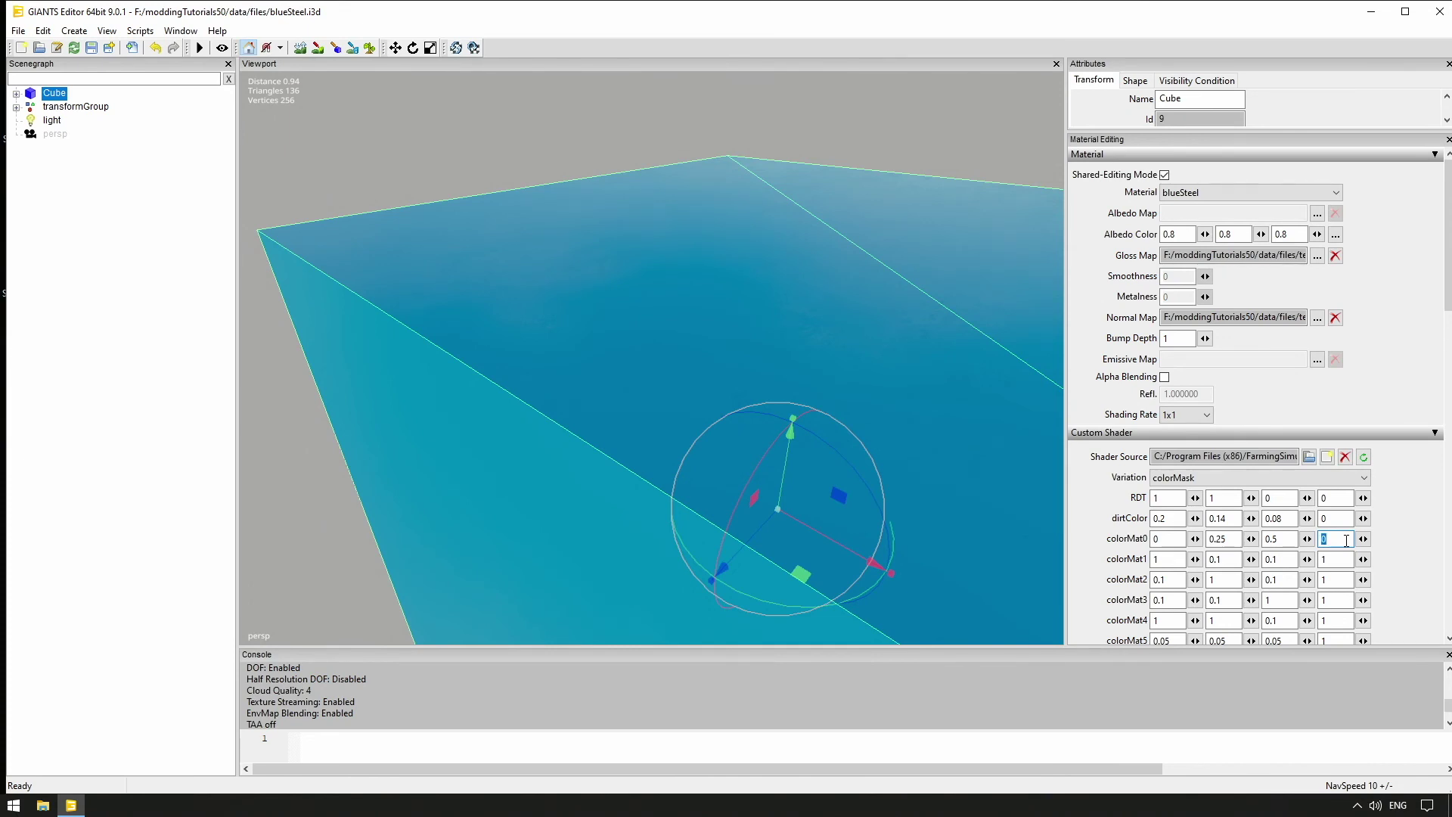
Enter 37 as colorMat0's fourth value to switch the surface material
type("37")
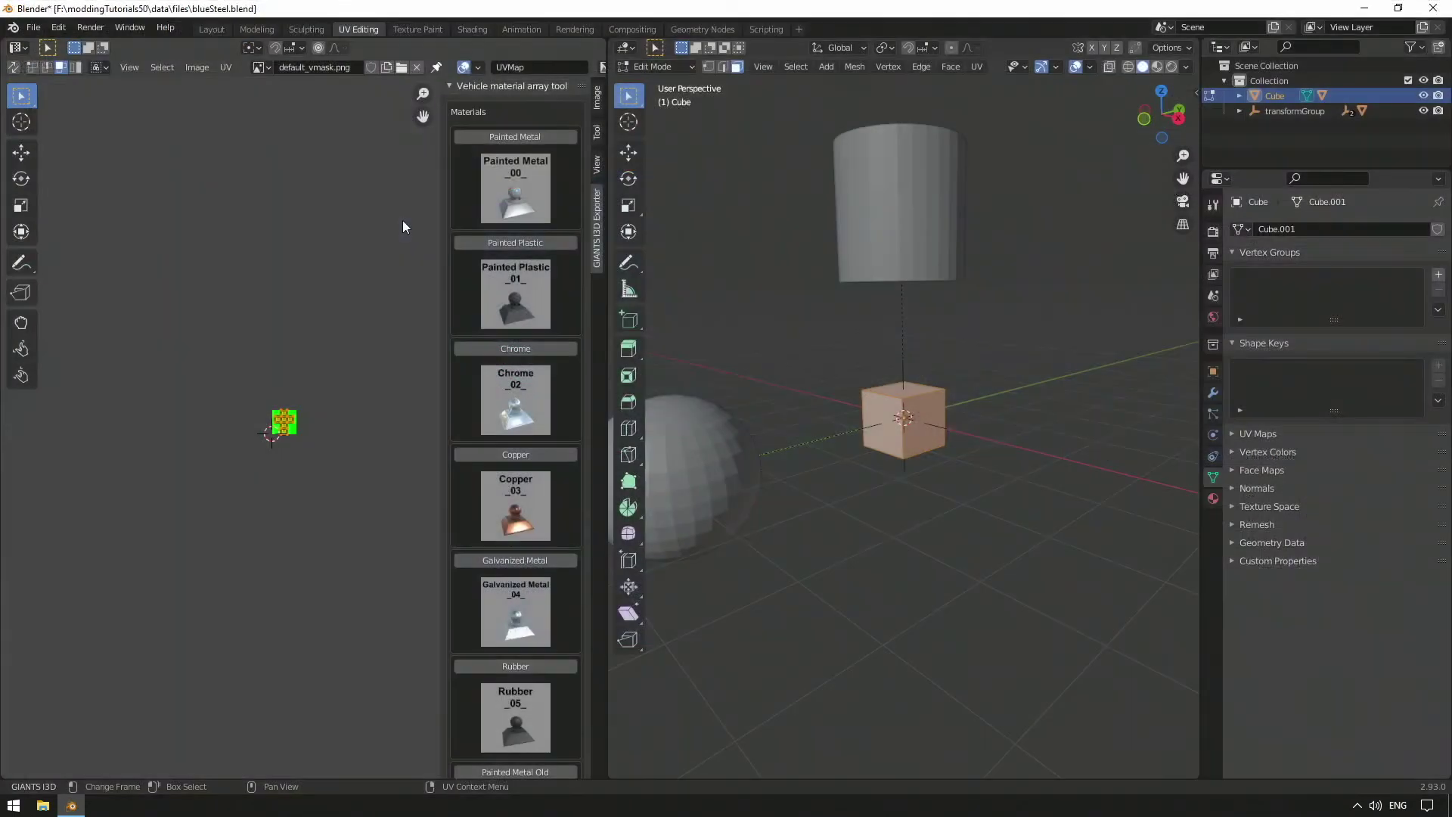
Step the cube's UV island through Painted Plastic, Chrome and Copper onto the Galvanized Metal slot
left_click(524, 241)
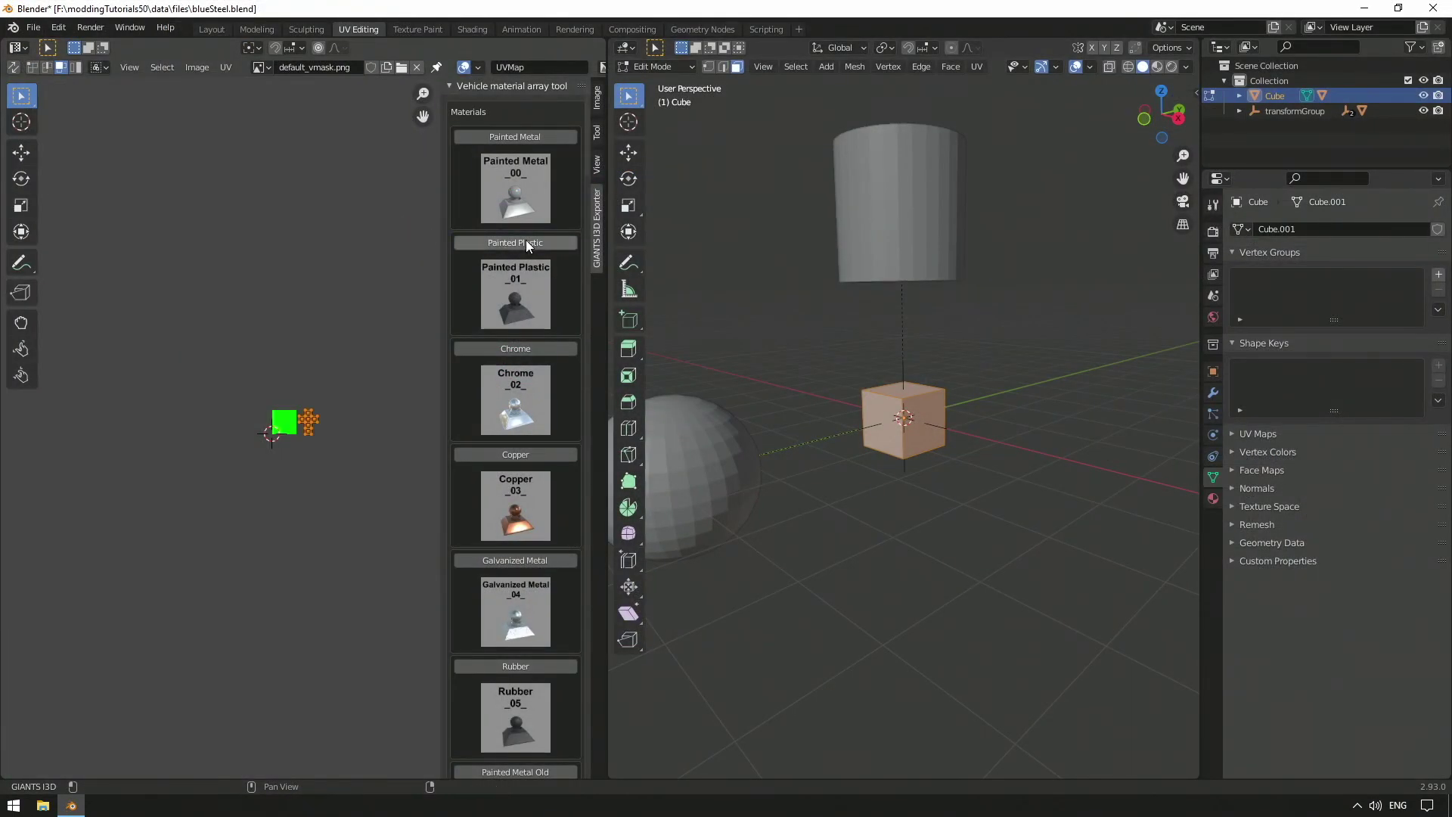
left_click(542, 348)
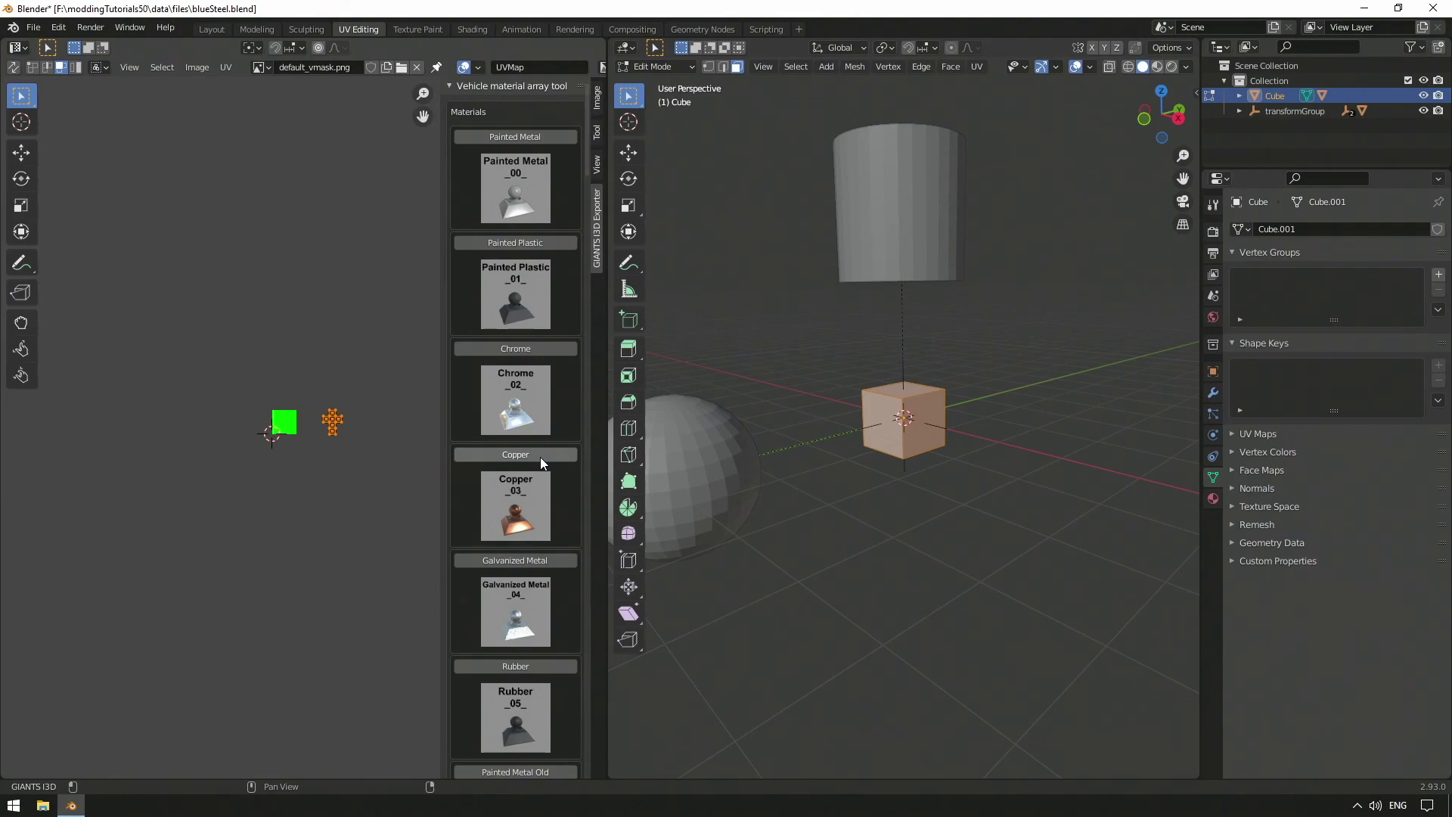
left_click(541, 457)
left_click(545, 561)
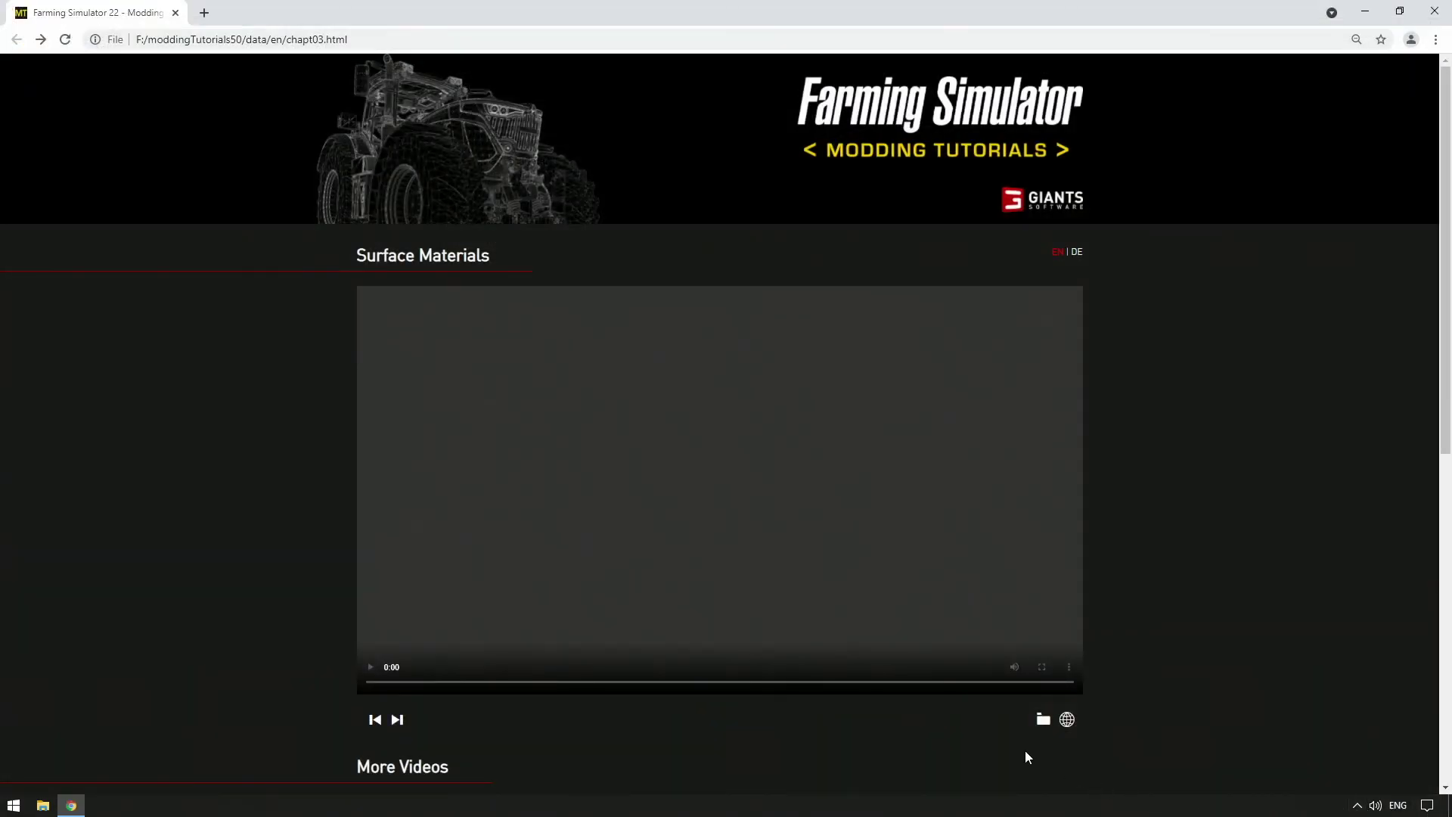
View the arrayTextures.png material chart, then go to the GDN account registration page
left_click(1042, 719)
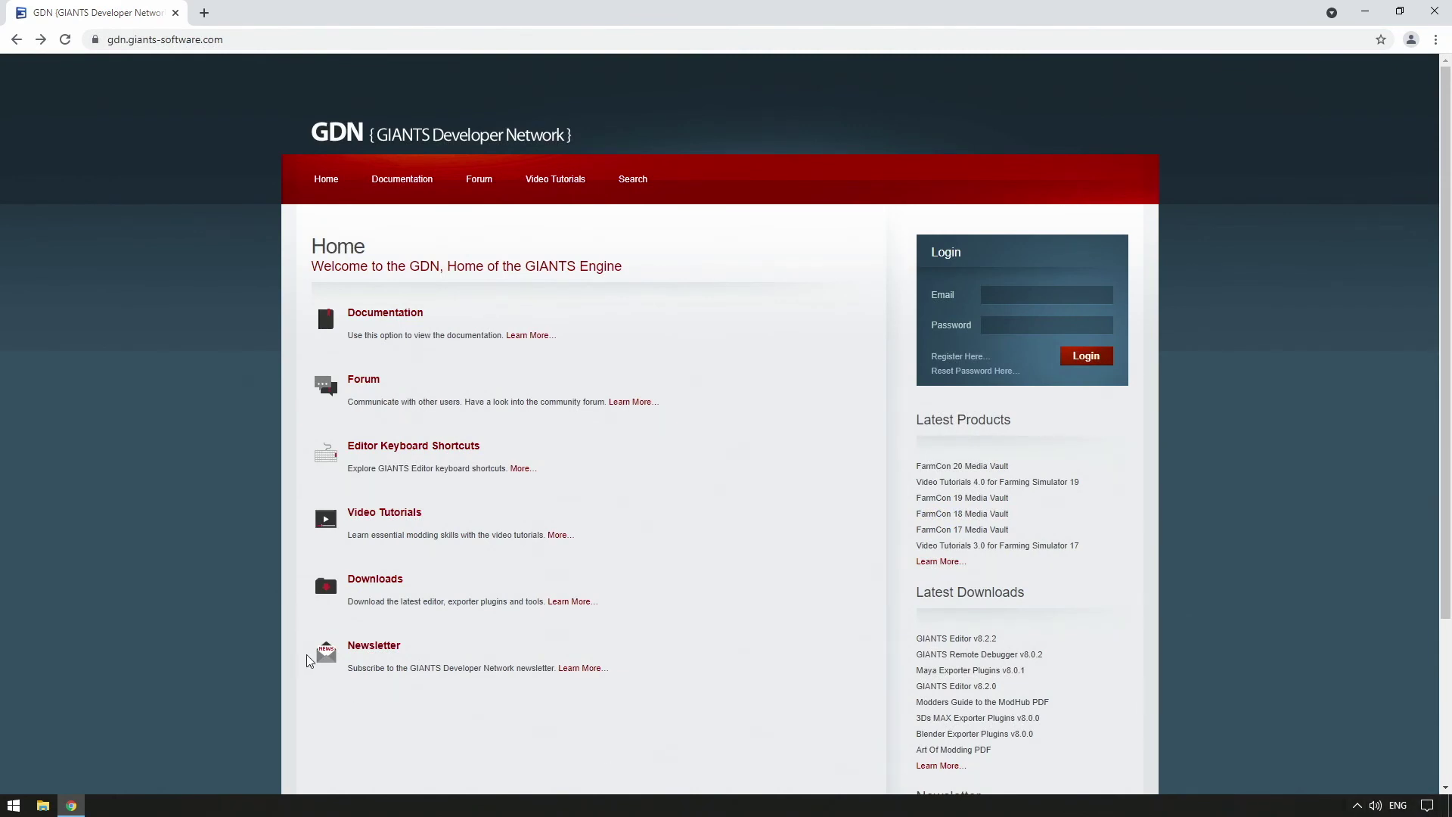
left_click(383, 581)
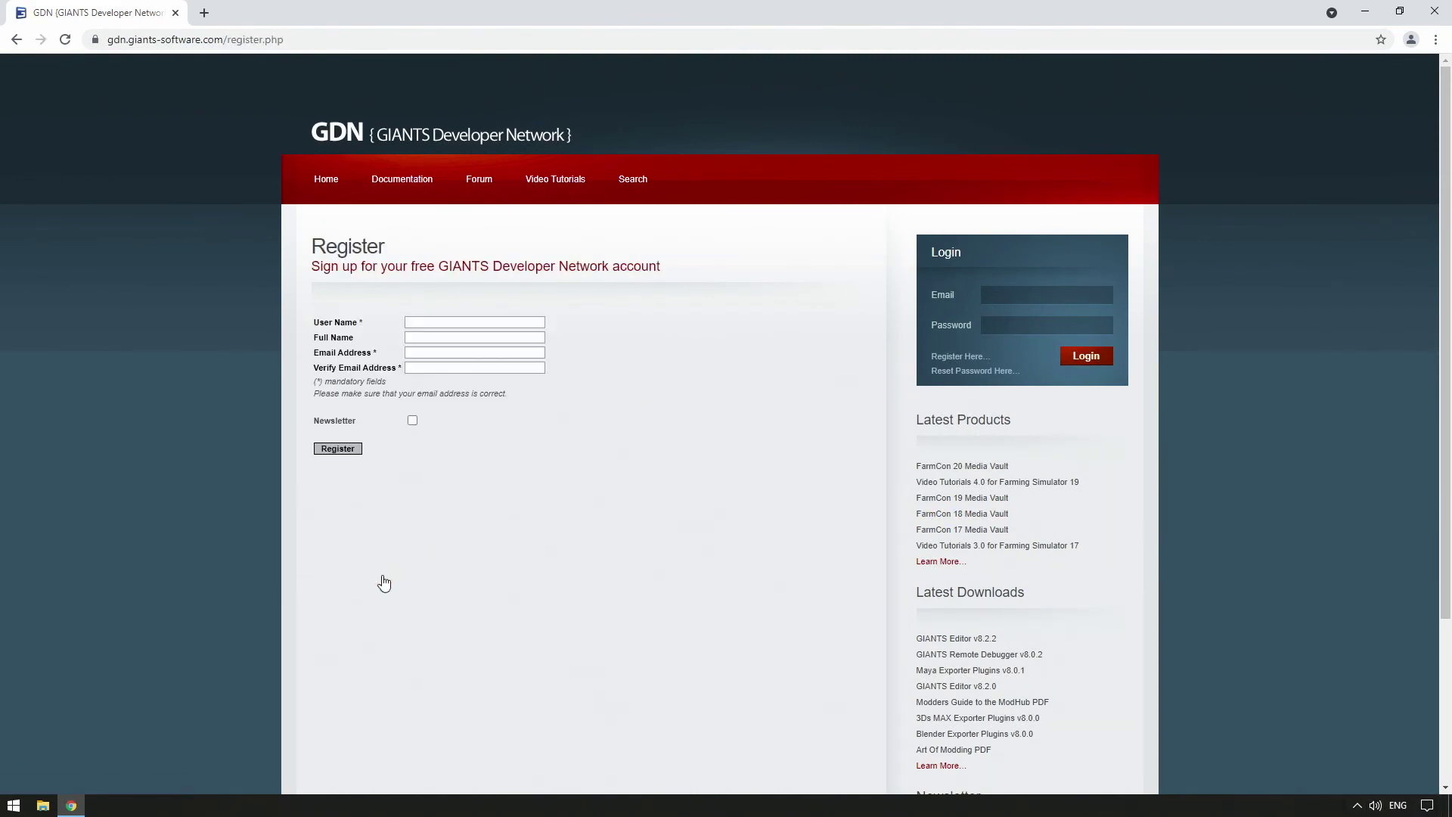